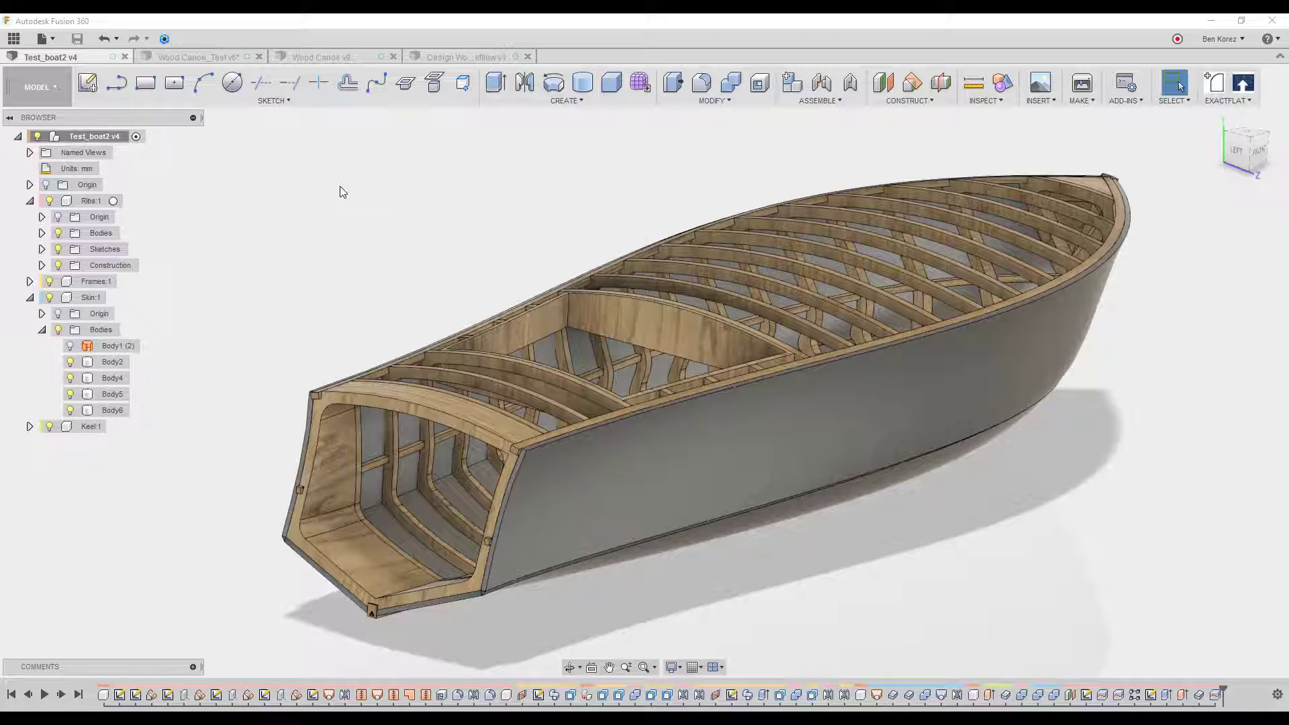
# View the finished Wood Canoe v9 design, and return to the Test_boat2 design to inspect the full hull
pyautogui.click(335, 55)
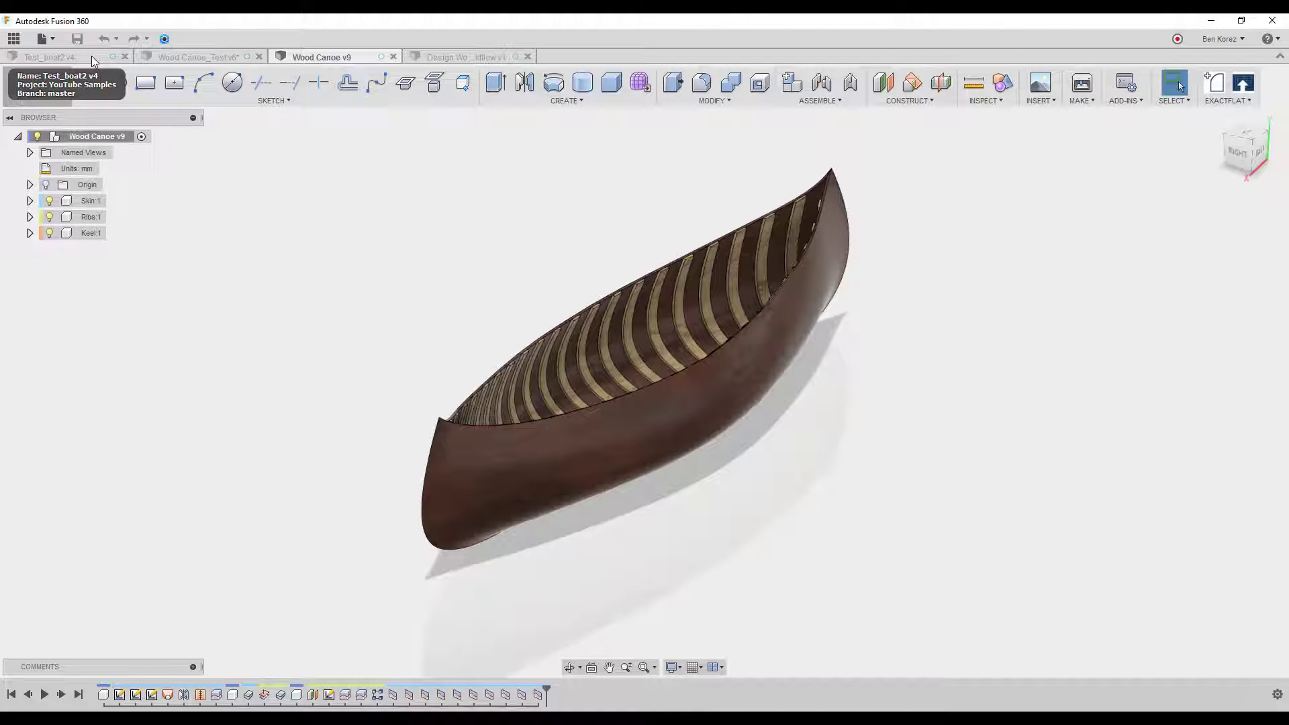
pyautogui.click(91, 55)
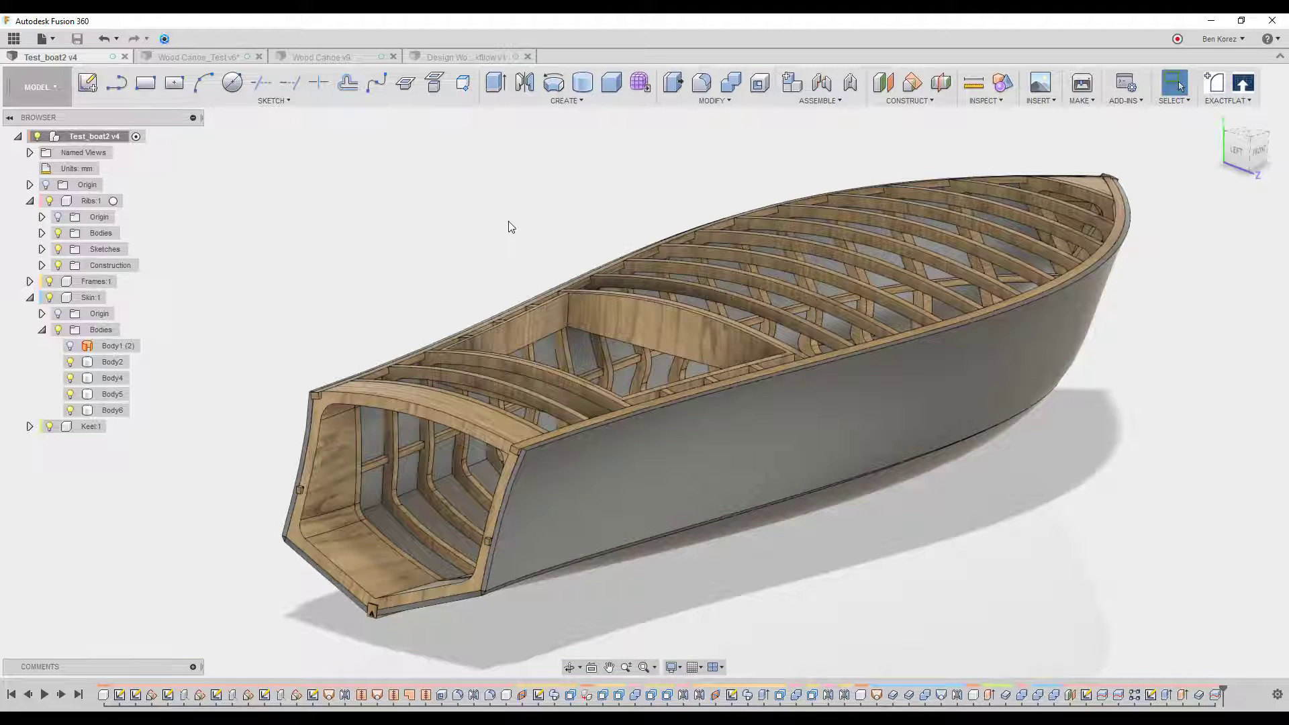
pyautogui.scroll(-1, 509, 227)
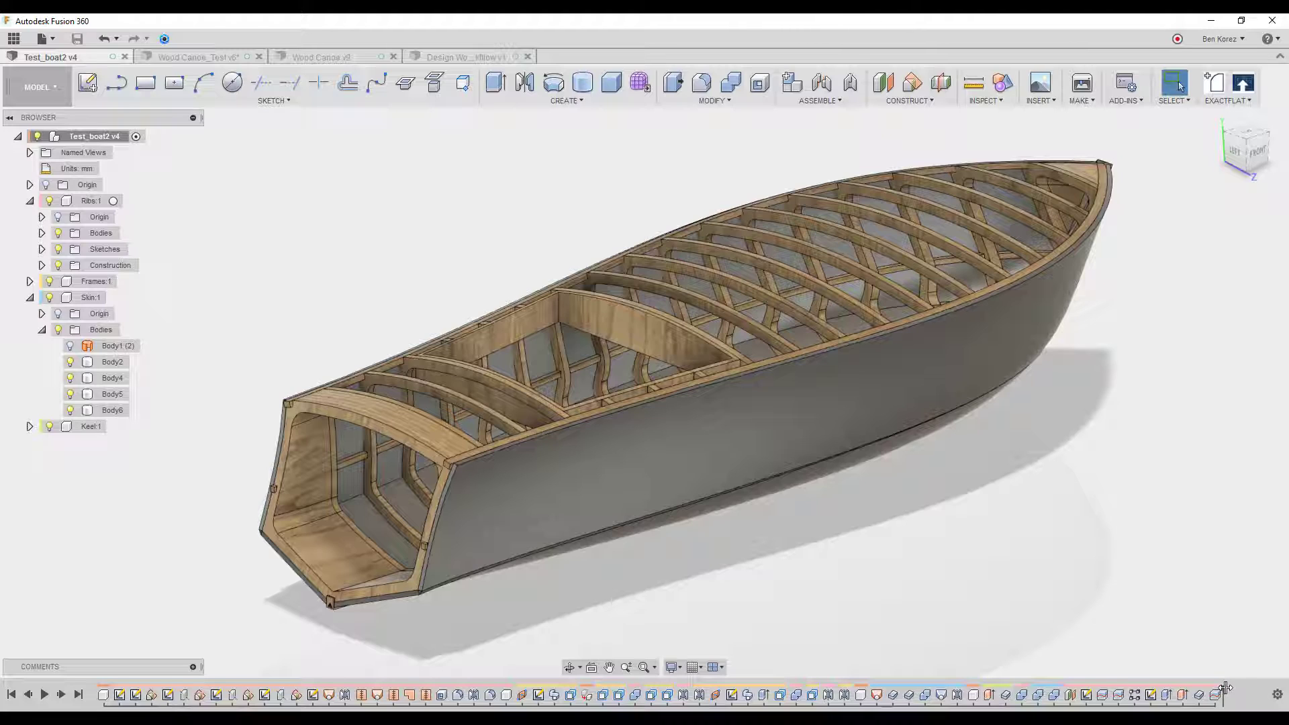
# Roll the Test_boat2 timeline back to just before the Skin component is created, and advance it by two features
pyautogui.moveTo(1225, 688)
pyautogui.mouseDown()
pyautogui.moveTo(1209, 662)
pyautogui.moveTo(450, 662)
pyautogui.moveTo(409, 685)
pyautogui.moveTo(341, 693)
pyautogui.moveTo(851, 695)
pyautogui.mouseUp()
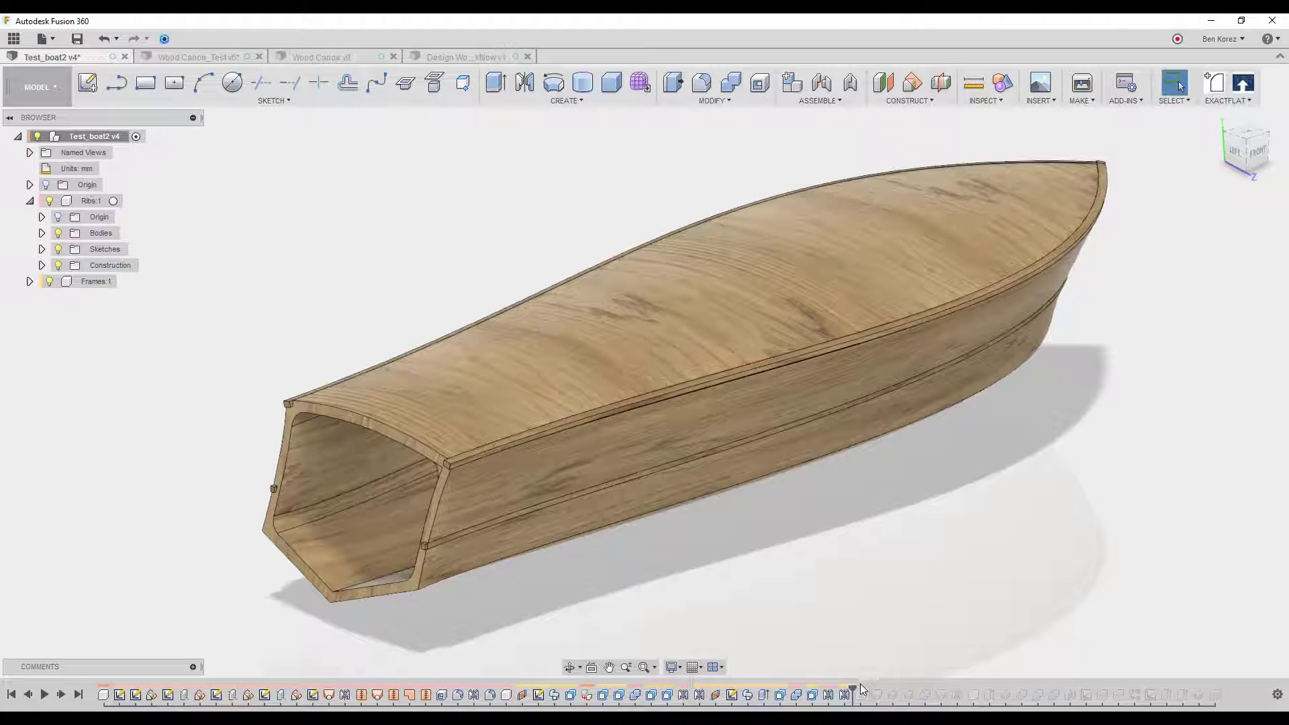
pyautogui.click(61, 697)
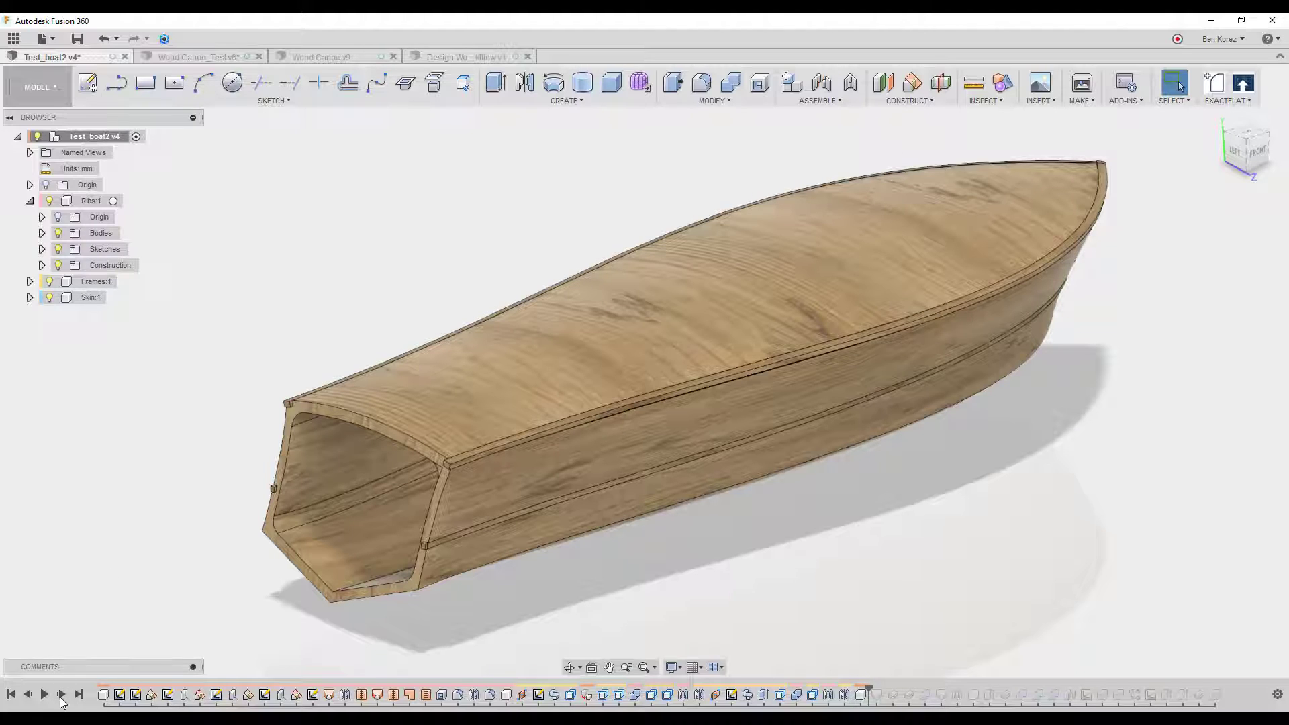
pyautogui.click(61, 696)
# Expand the Skin component's bodies and show the surface body Body1 (2) on the hull
pyautogui.click(29, 298)
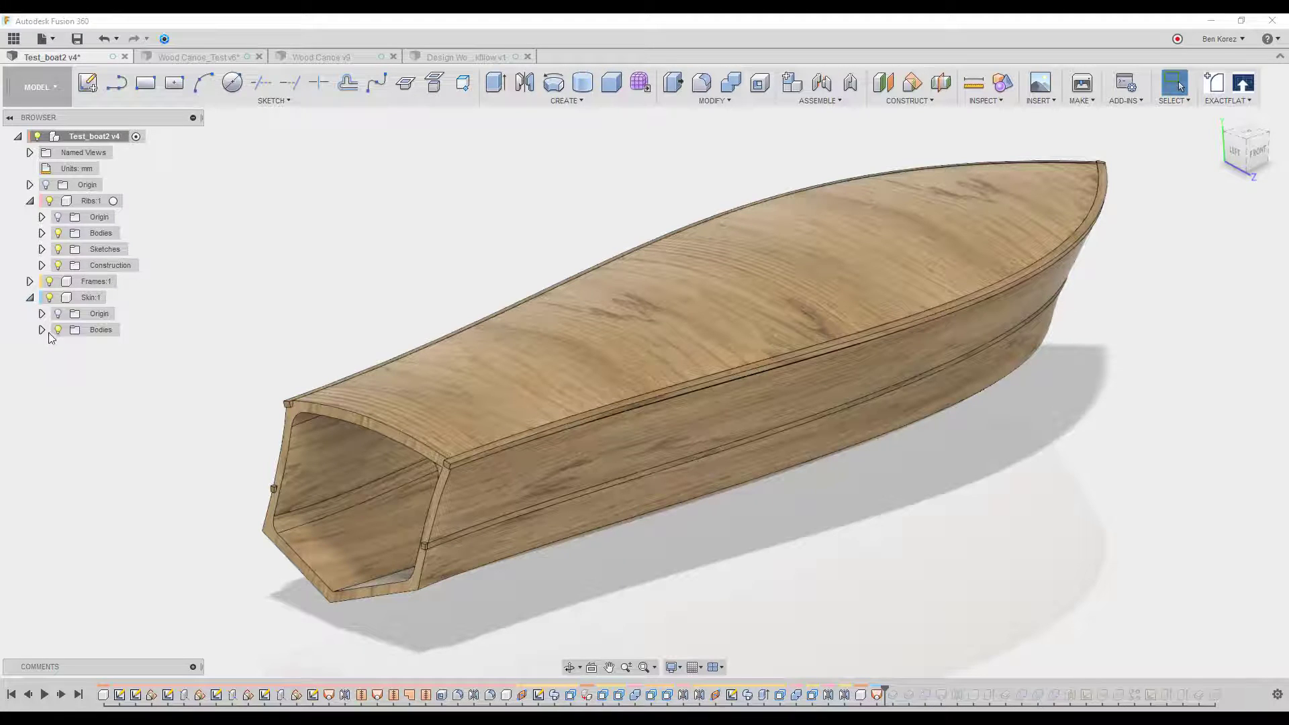
pyautogui.click(42, 330)
pyautogui.click(72, 346)
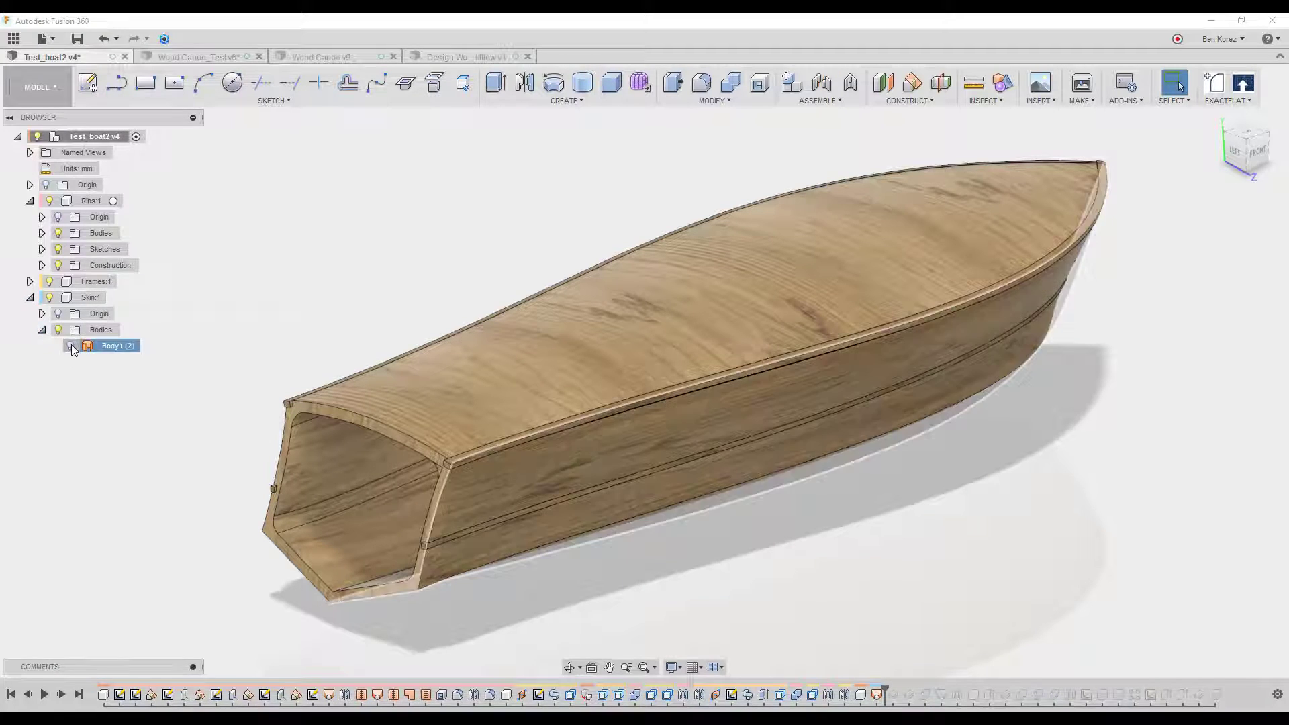
pyautogui.click(71, 346)
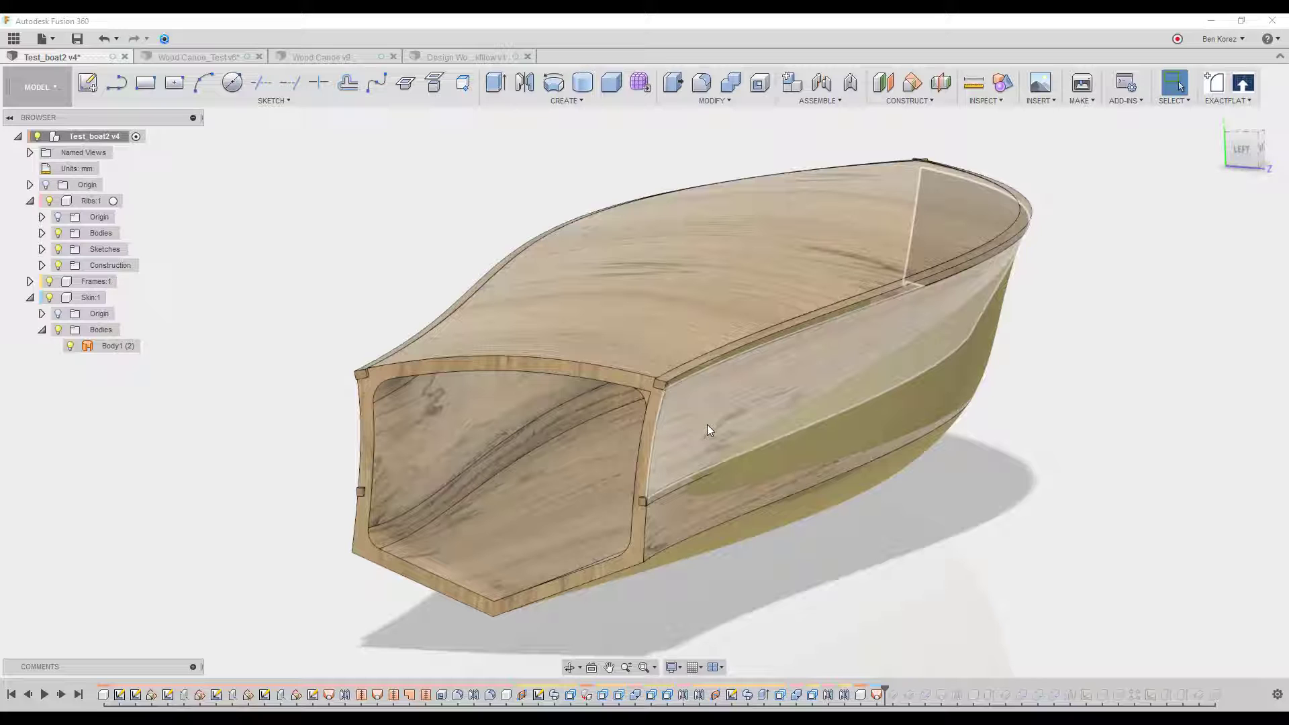
pyautogui.click(791, 451)
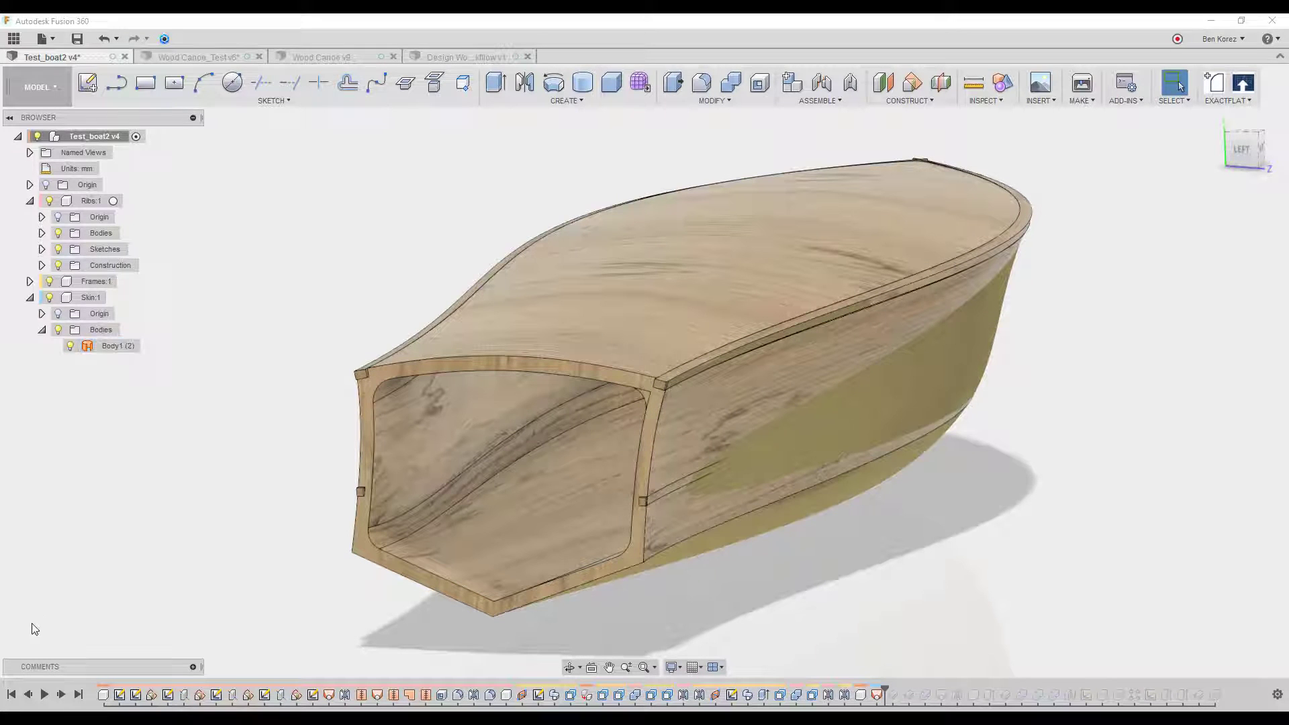
# Advance the timeline by two more features, and inspect the thickened side and bottom skin panels and the seam between them
pyautogui.click(61, 695)
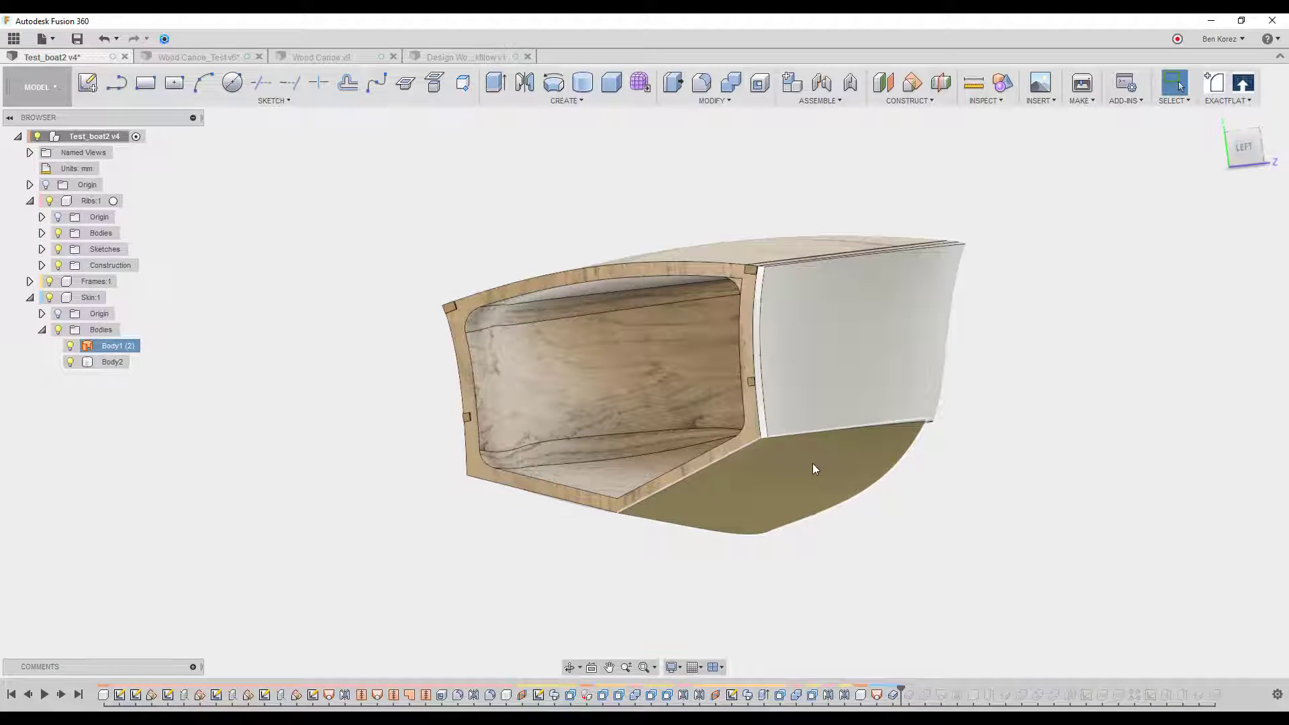
pyautogui.click(60, 695)
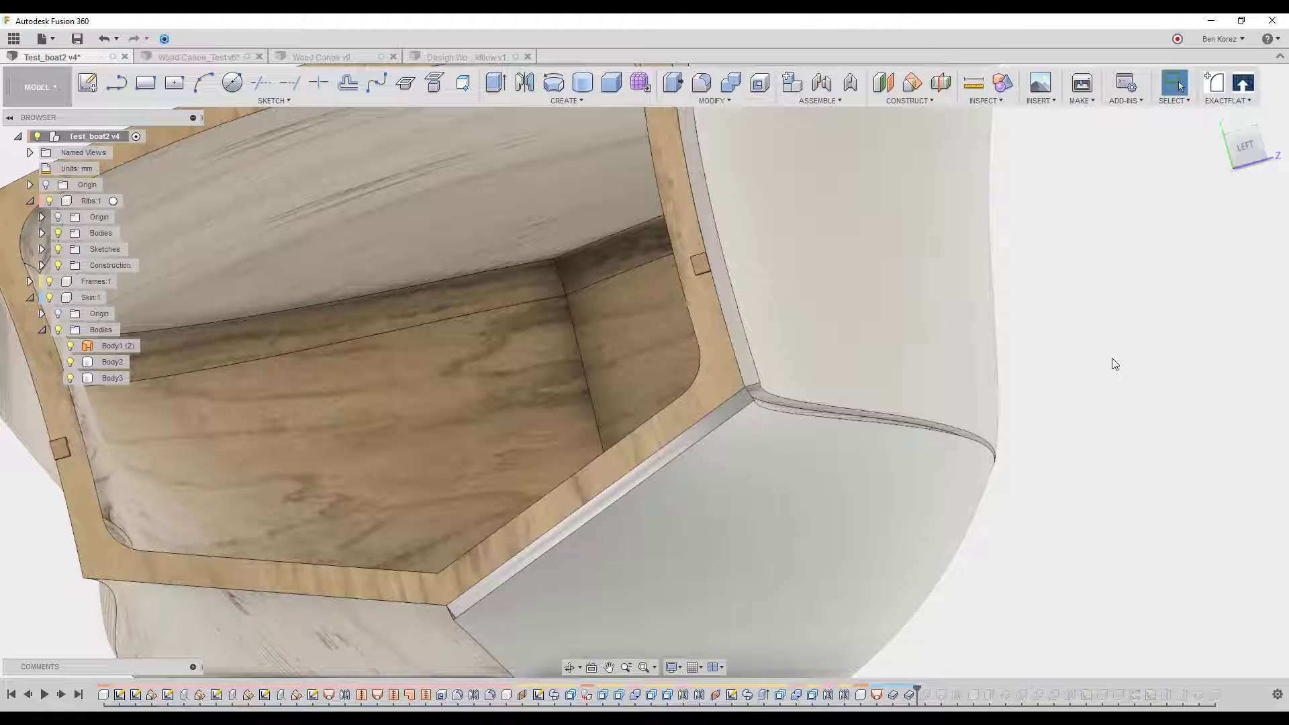
pyautogui.click(898, 354)
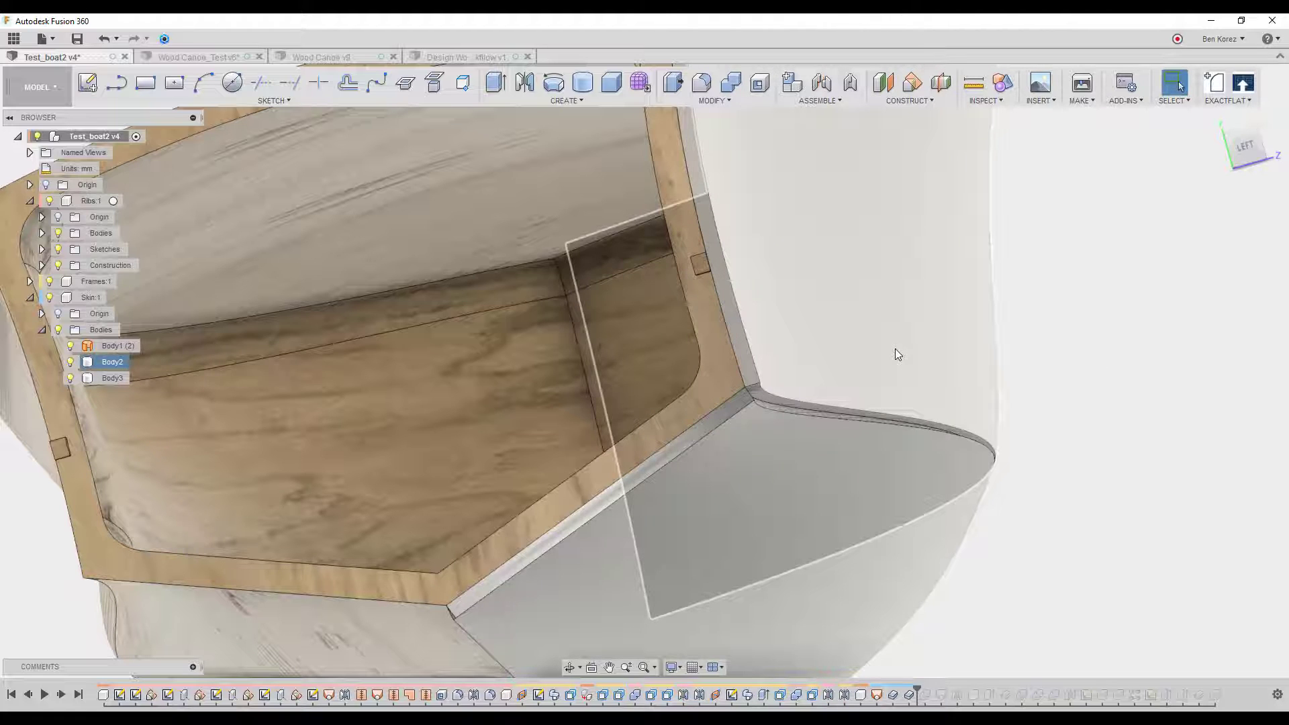
pyautogui.click(789, 440)
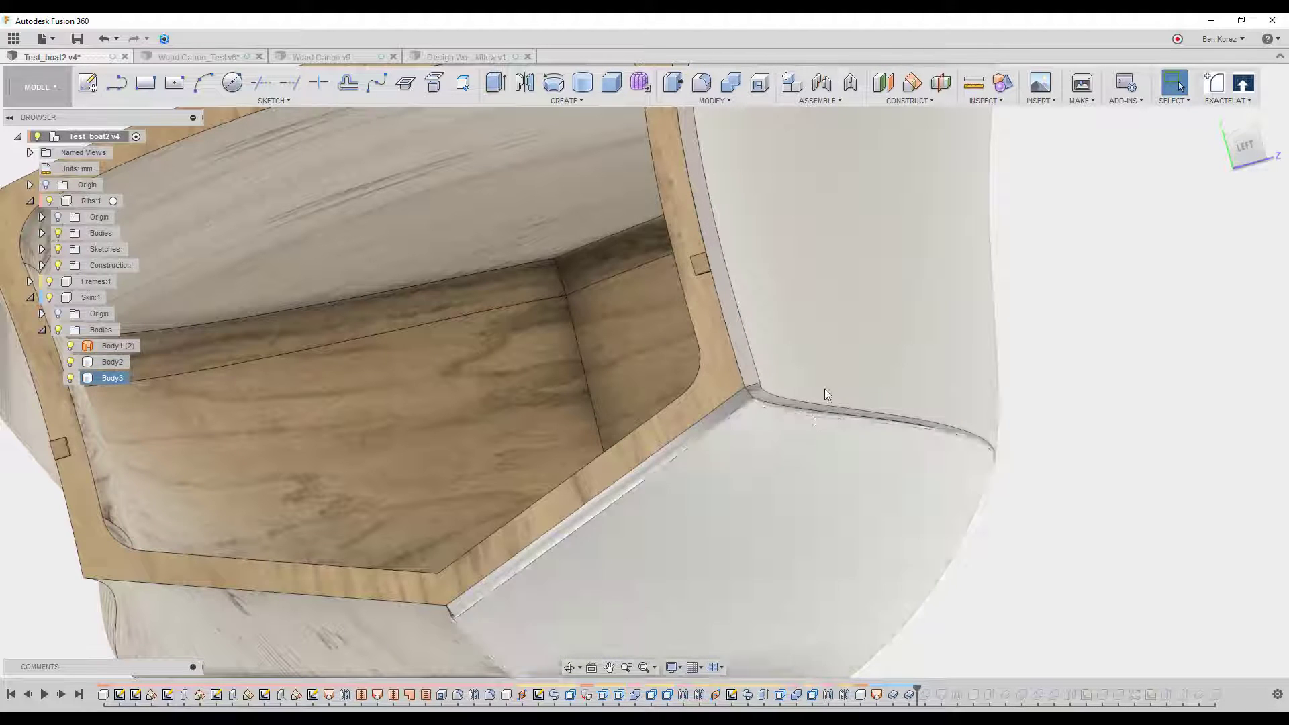
pyautogui.click(109, 350)
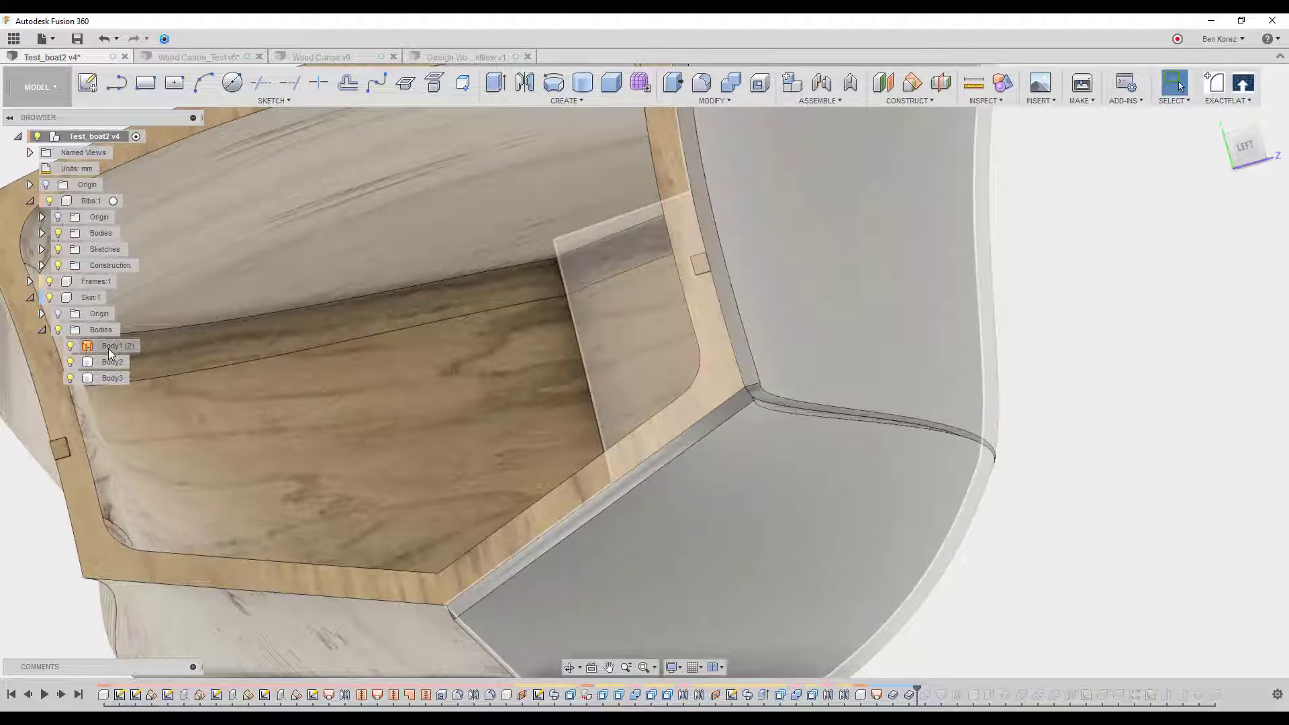
pyautogui.click(112, 362)
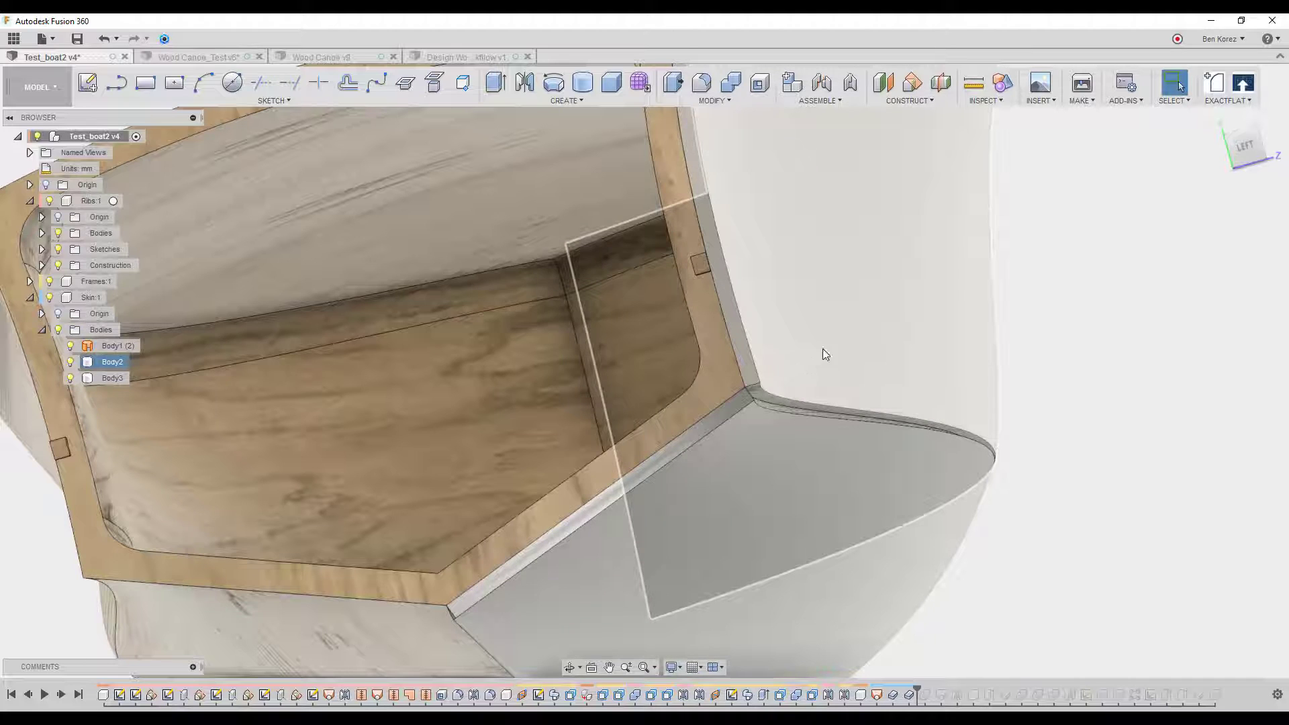
pyautogui.click(818, 489)
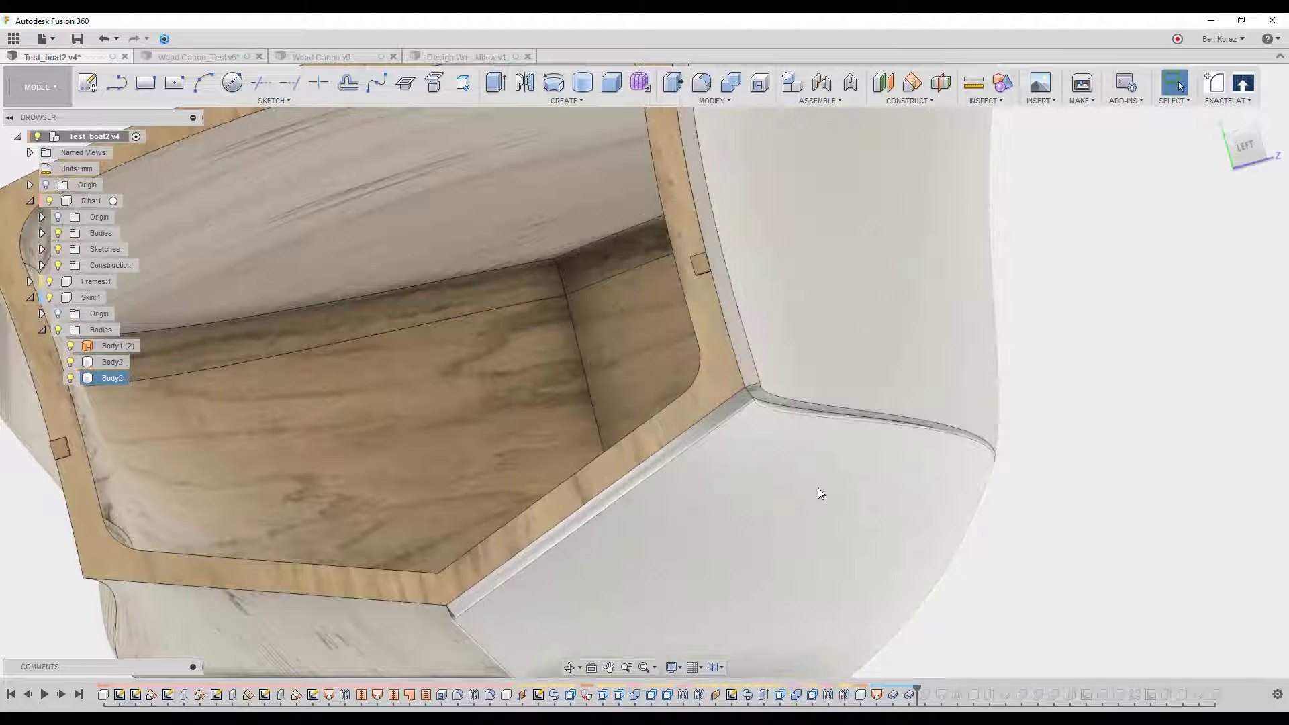
pyautogui.click(797, 410)
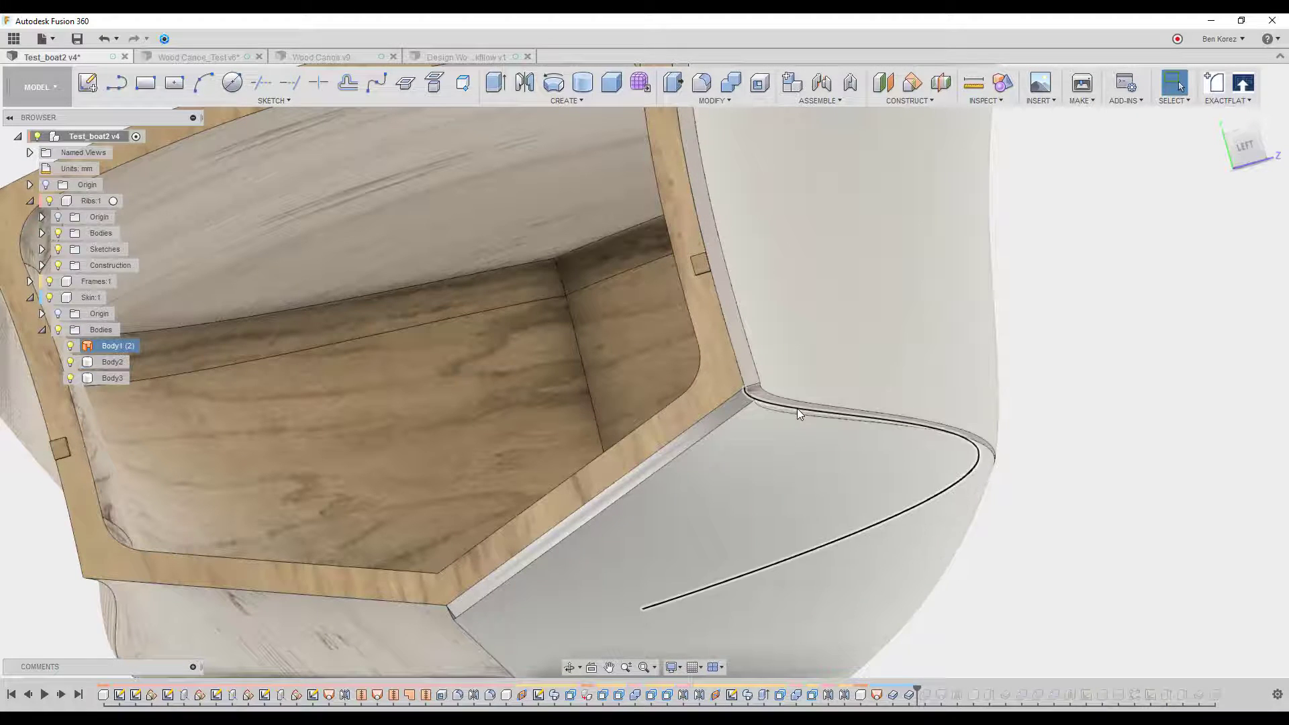
pyautogui.press('Escape')
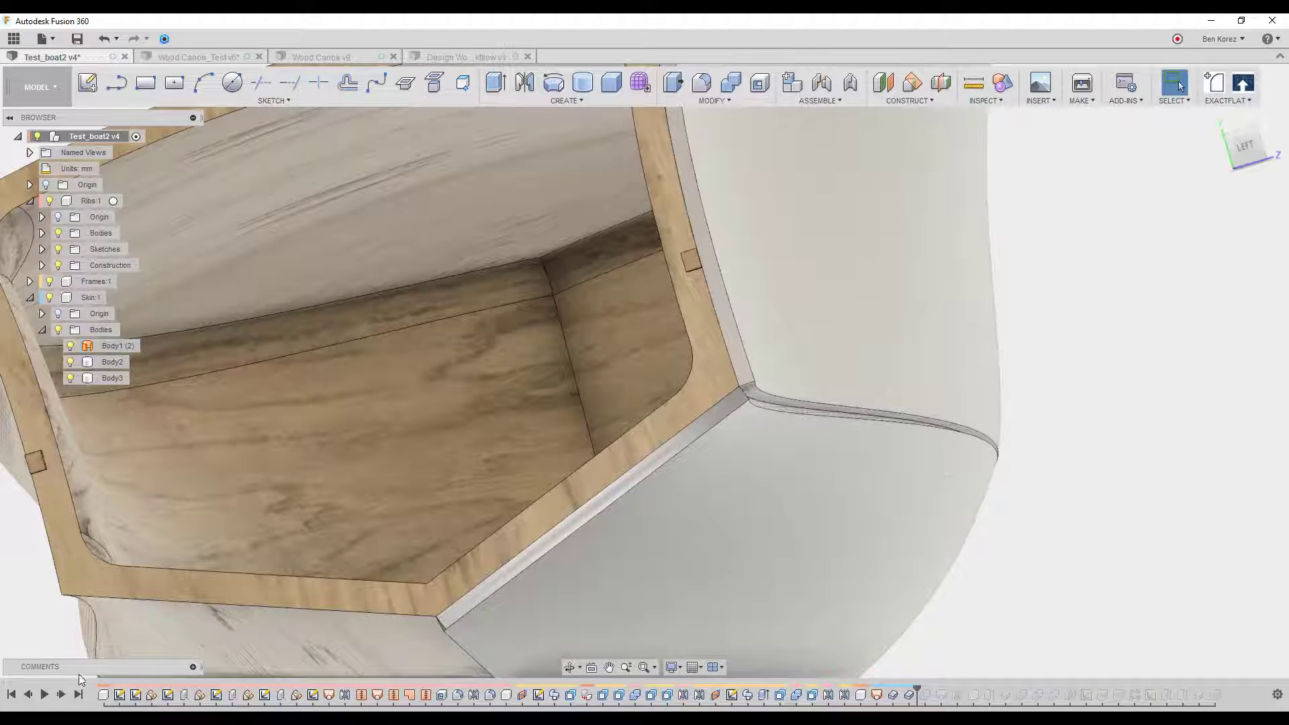
# Advance the Test_boat2 timeline by two features past the creation of the bottom skin panel
pyautogui.click(59, 696)
pyautogui.click(61, 695)
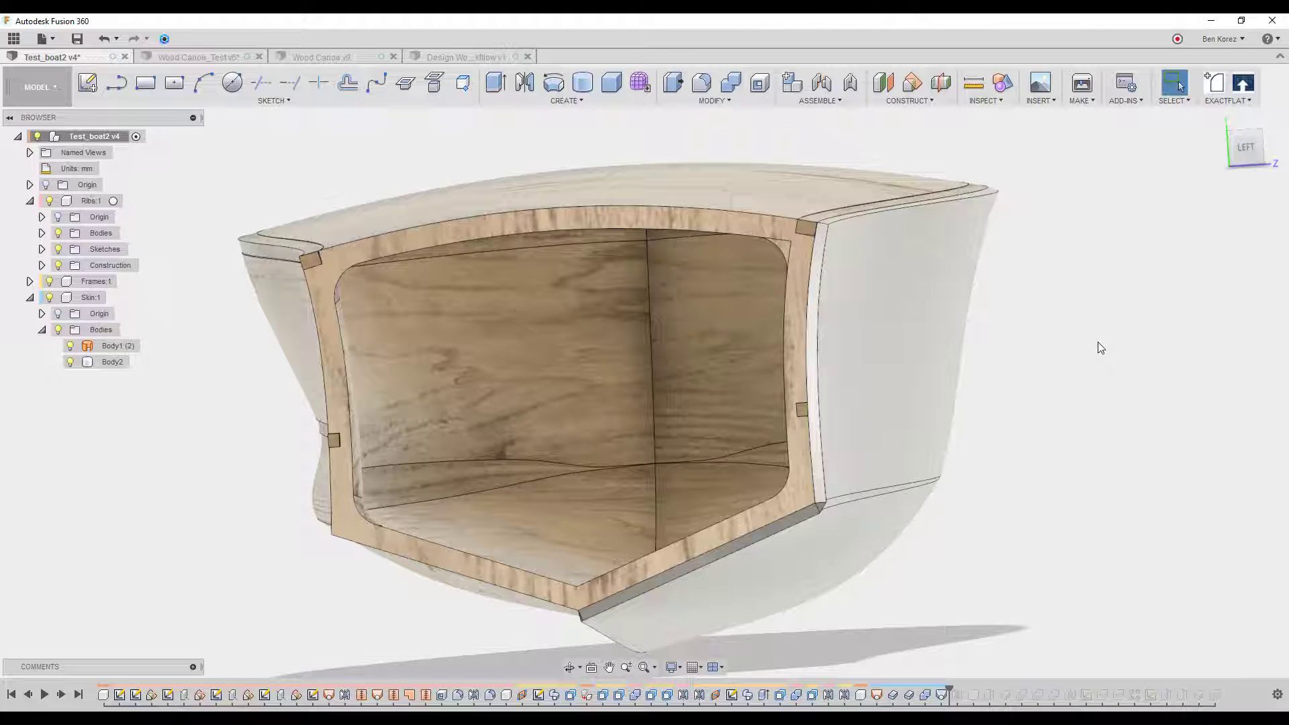
# View the Wood Canoe_Test v6 design, and inspect the component structure of Wood Canoe v9, expanding its Skin component
pyautogui.click(215, 56)
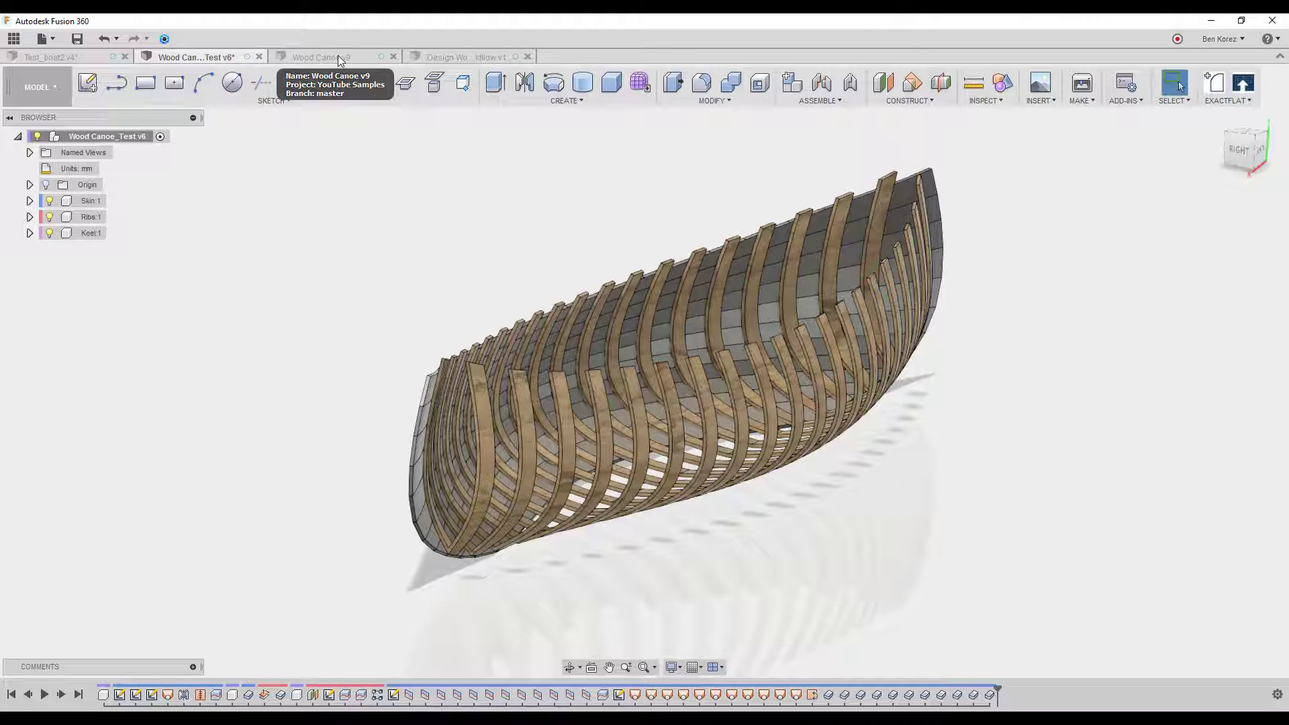
pyautogui.click(337, 56)
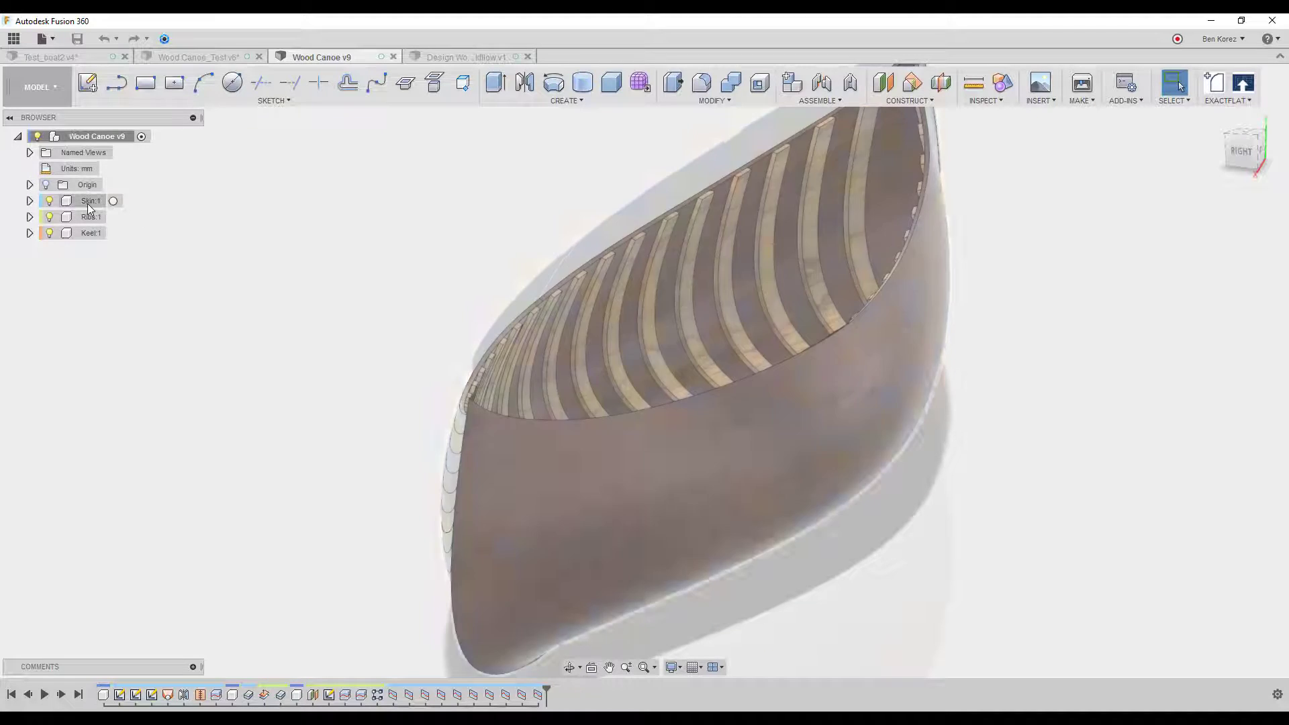
pyautogui.click(90, 201)
pyautogui.click(172, 248)
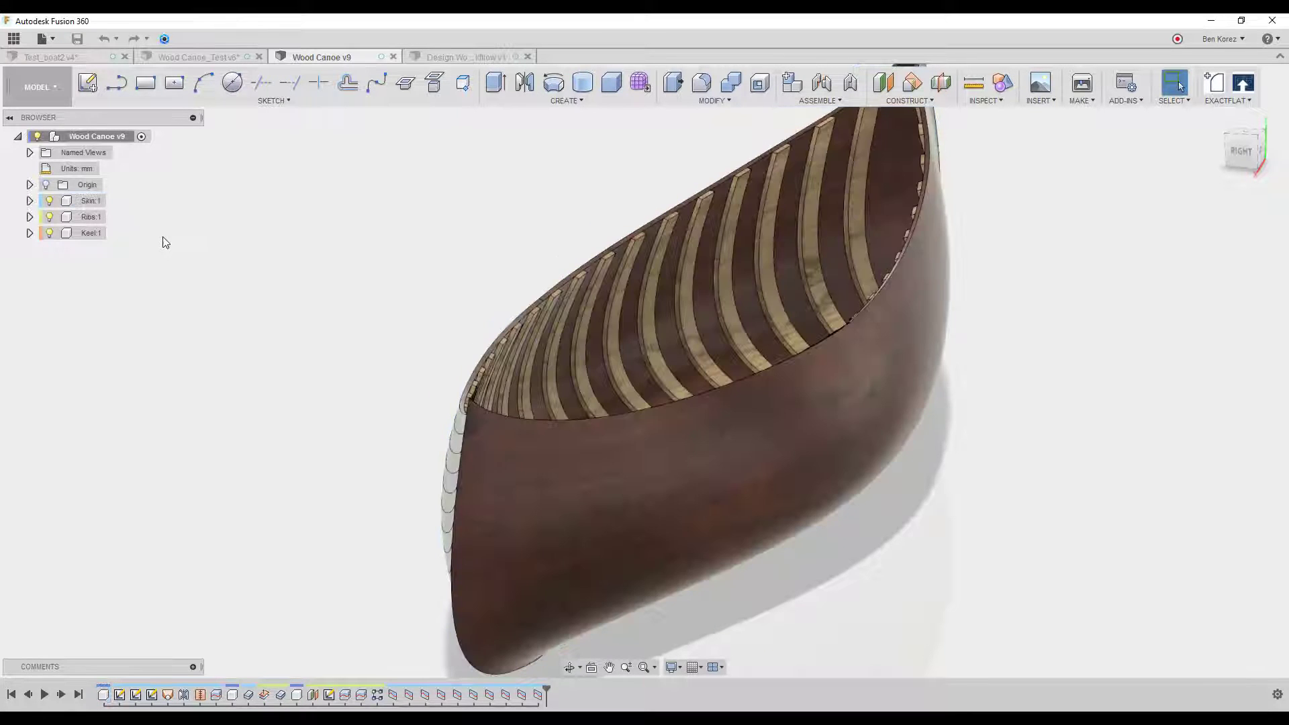
pyautogui.click(60, 215)
pyautogui.click(186, 245)
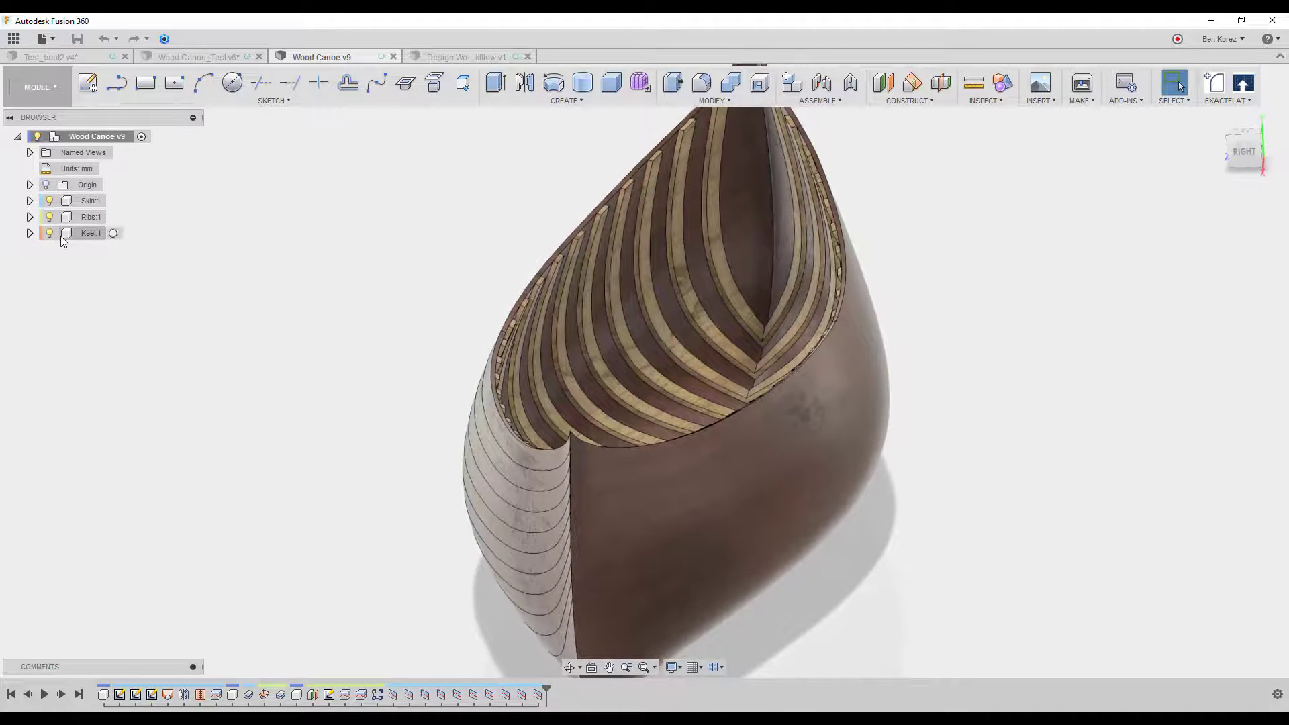
pyautogui.click(29, 201)
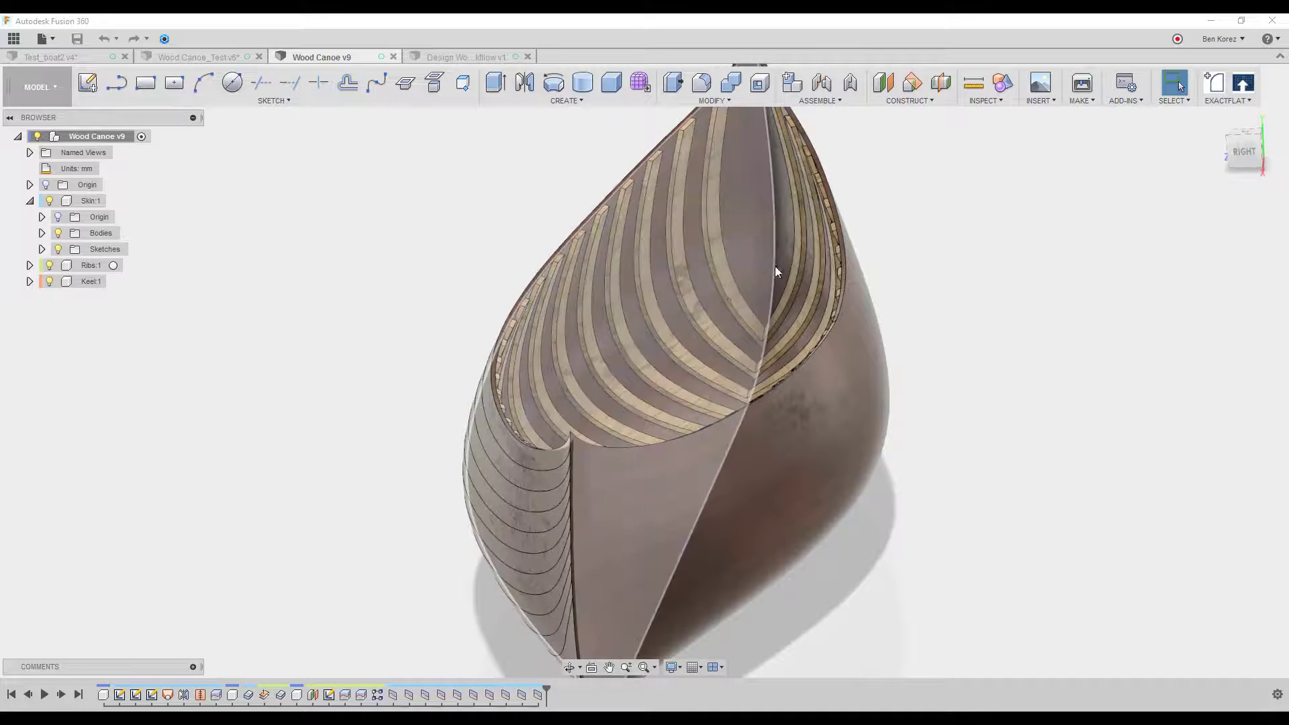
# Switch to the Design Wood Canoe workflow document, and display the dimensions of Sketch2 and Sketch3 in the Skin component for review
pyautogui.click(457, 58)
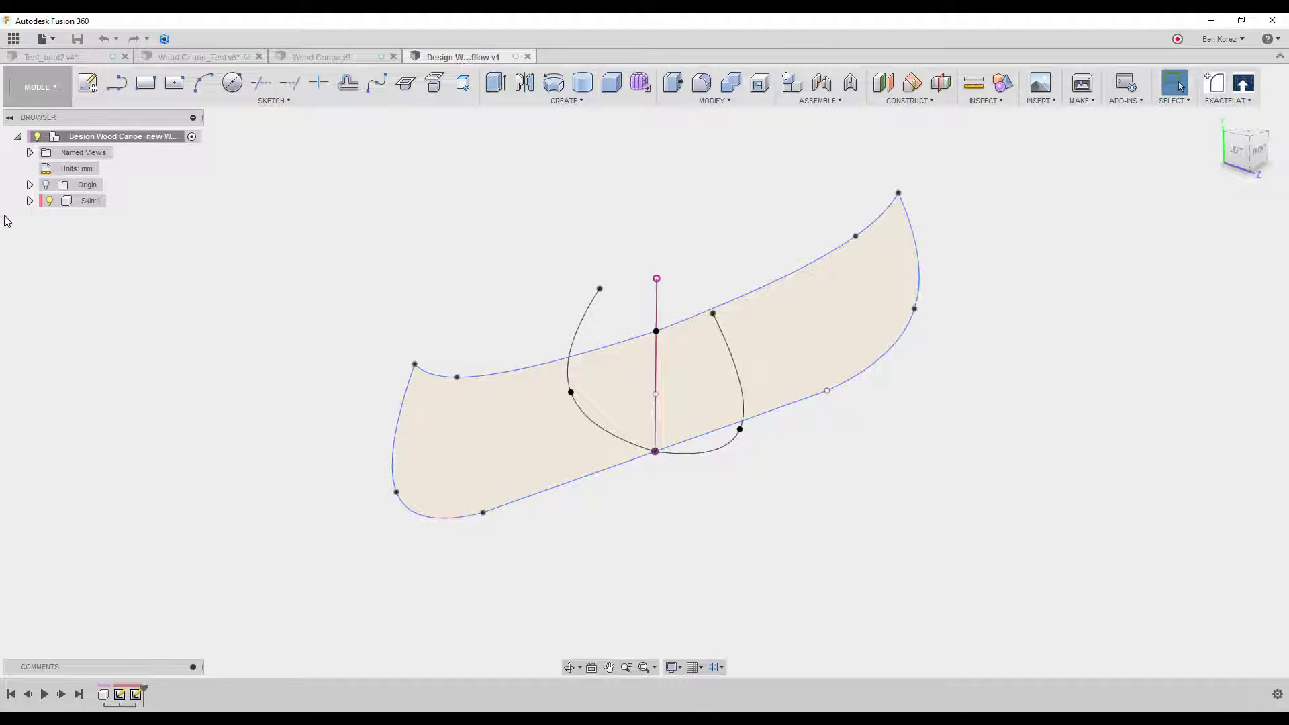
pyautogui.click(30, 201)
pyautogui.click(42, 233)
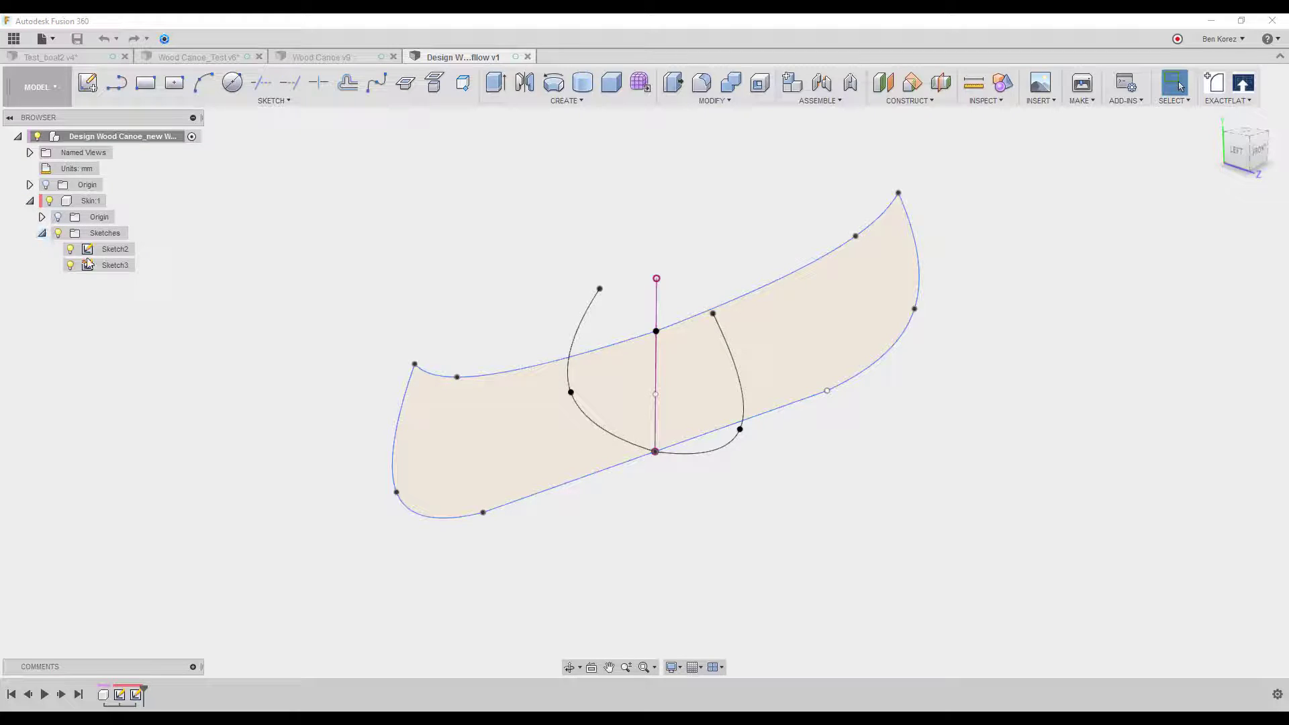
pyautogui.rightClick(119, 250)
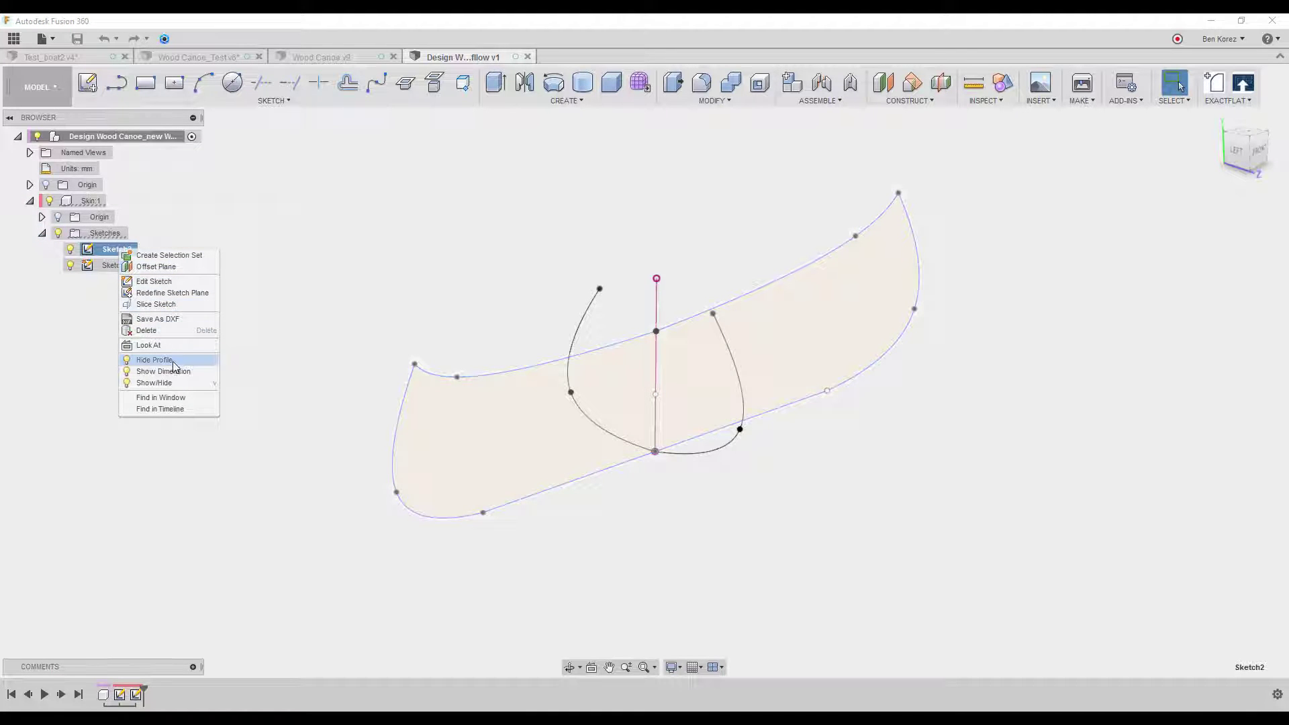
pyautogui.click(173, 361)
pyautogui.rightClick(116, 266)
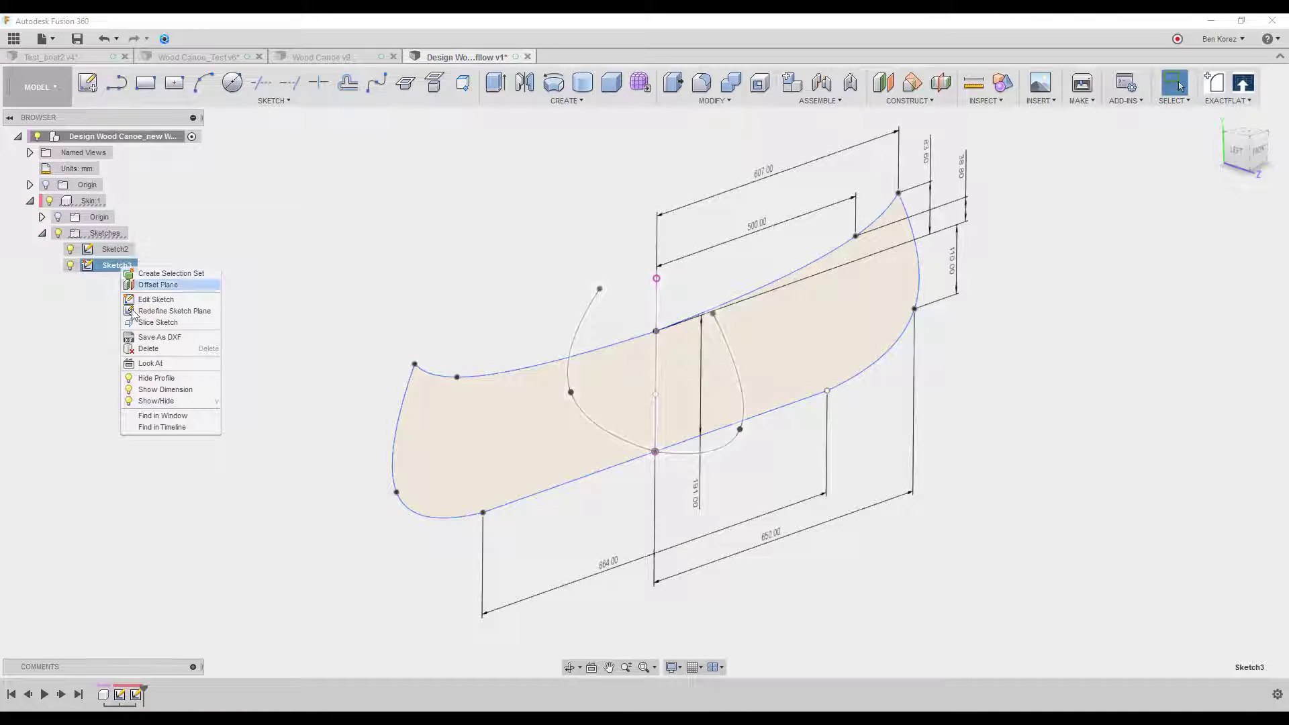
pyautogui.click(166, 390)
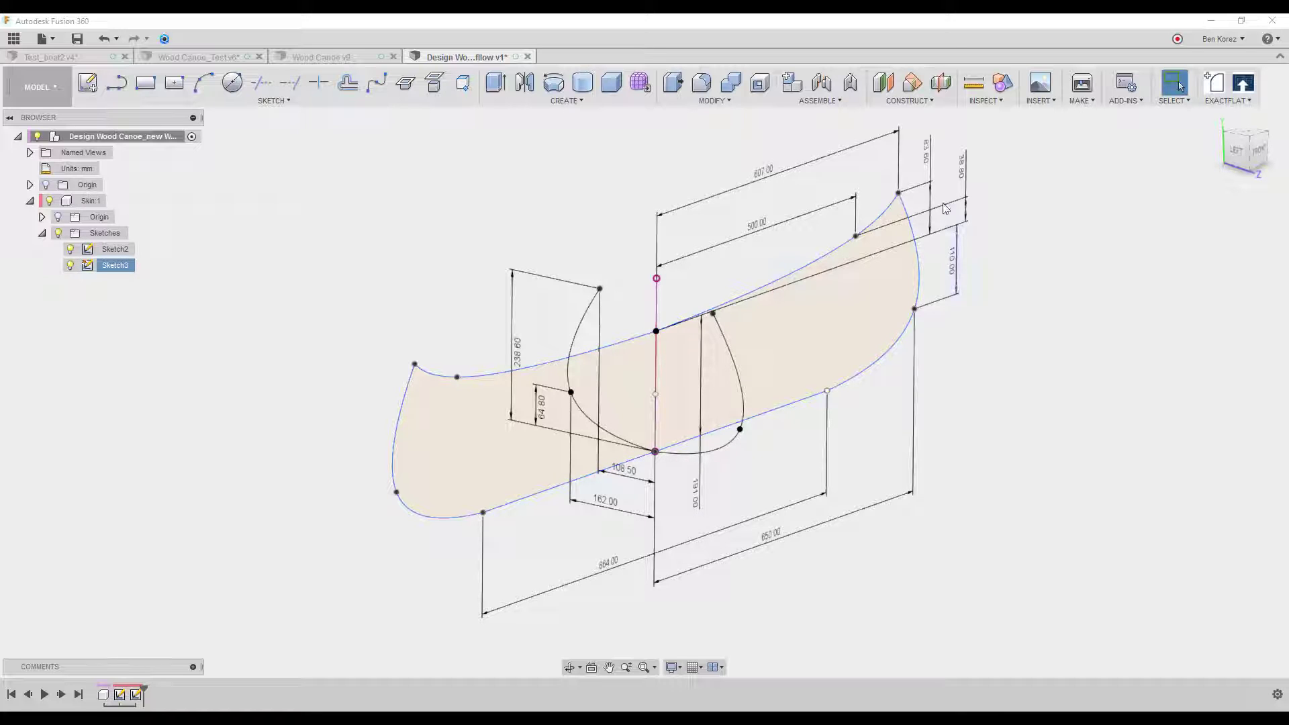
pyautogui.moveTo(990, 306)
pyautogui.keyDown('shift'); pyautogui.mouseDown(button='middle')
pyautogui.moveTo(835, 253)
pyautogui.moveTo(808, 213)
pyautogui.moveTo(941, 285)
pyautogui.moveTo(880, 316)
pyautogui.moveTo(949, 336)
pyautogui.moveTo(791, 369)
pyautogui.mouseUp(button='middle'); pyautogui.keyUp('shift')
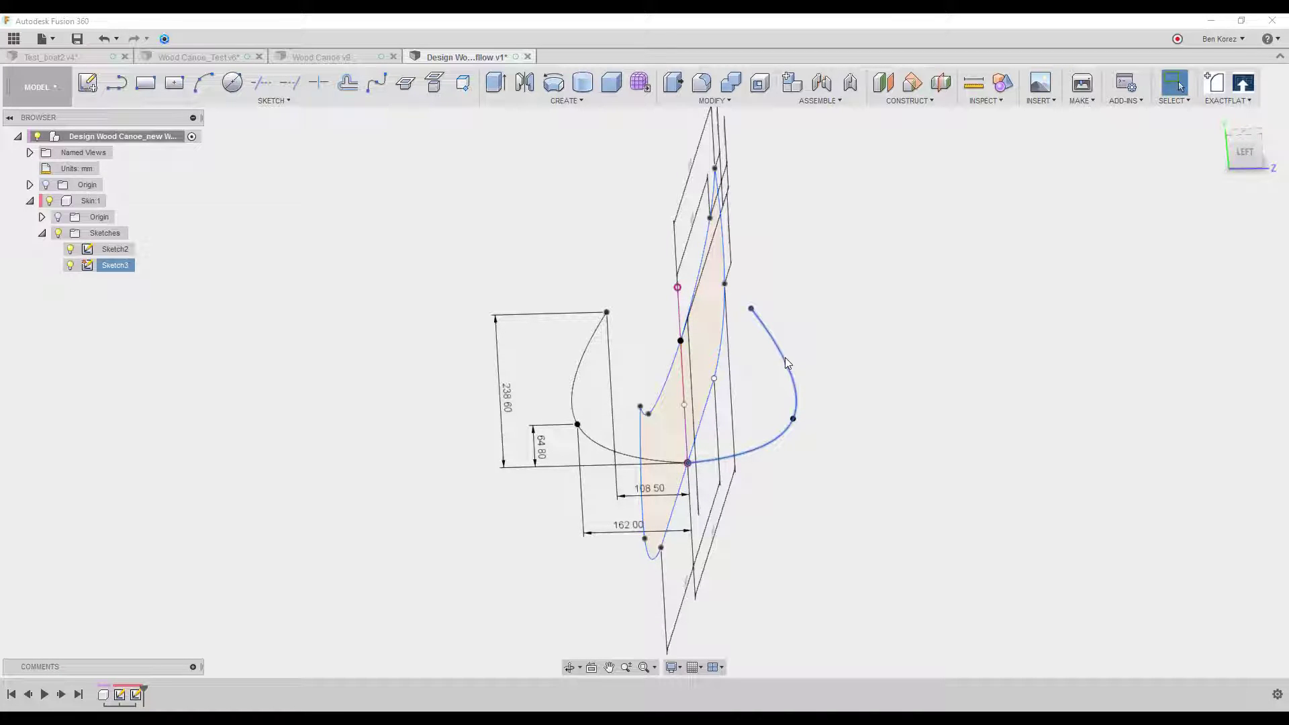
pyautogui.keyDown('shift'); pyautogui.moveTo(874, 327); pyautogui.dragTo(926, 327, button='middle'); pyautogui.keyUp('shift')
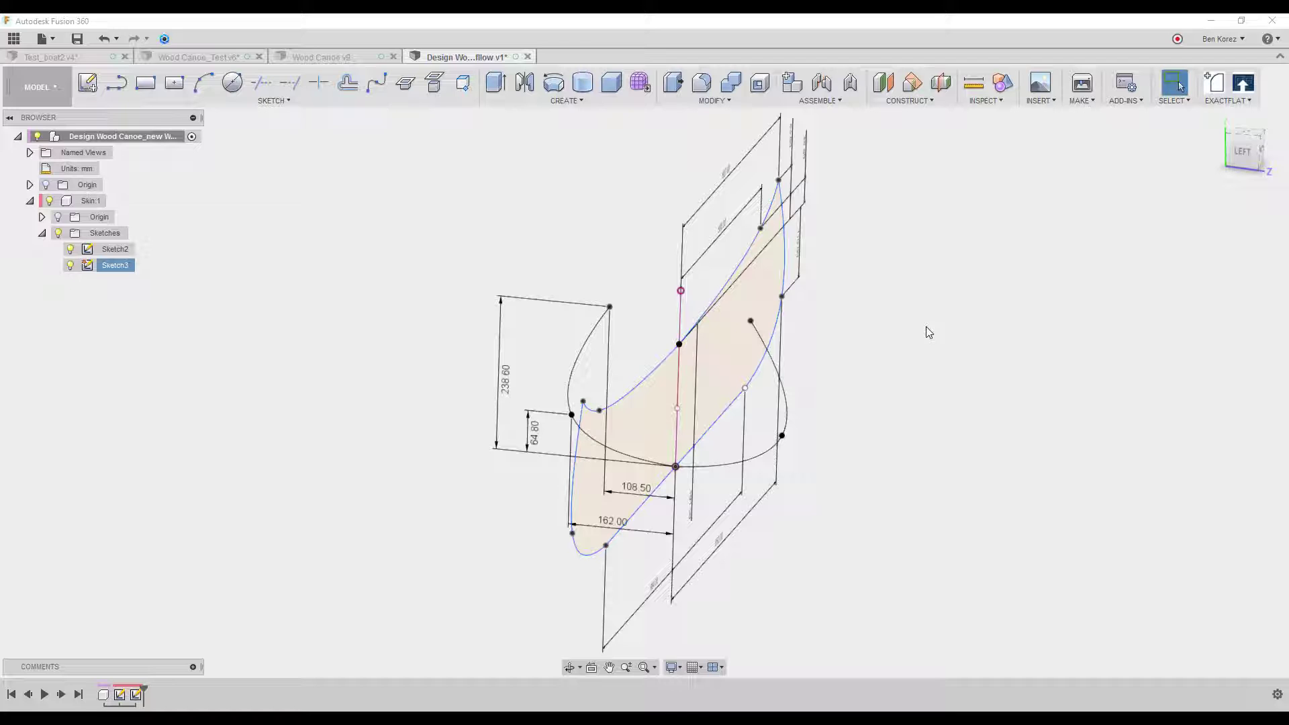
# Hide the dimensions of Sketch2 and Sketch3 in the Skin component
pyautogui.click(42, 234)
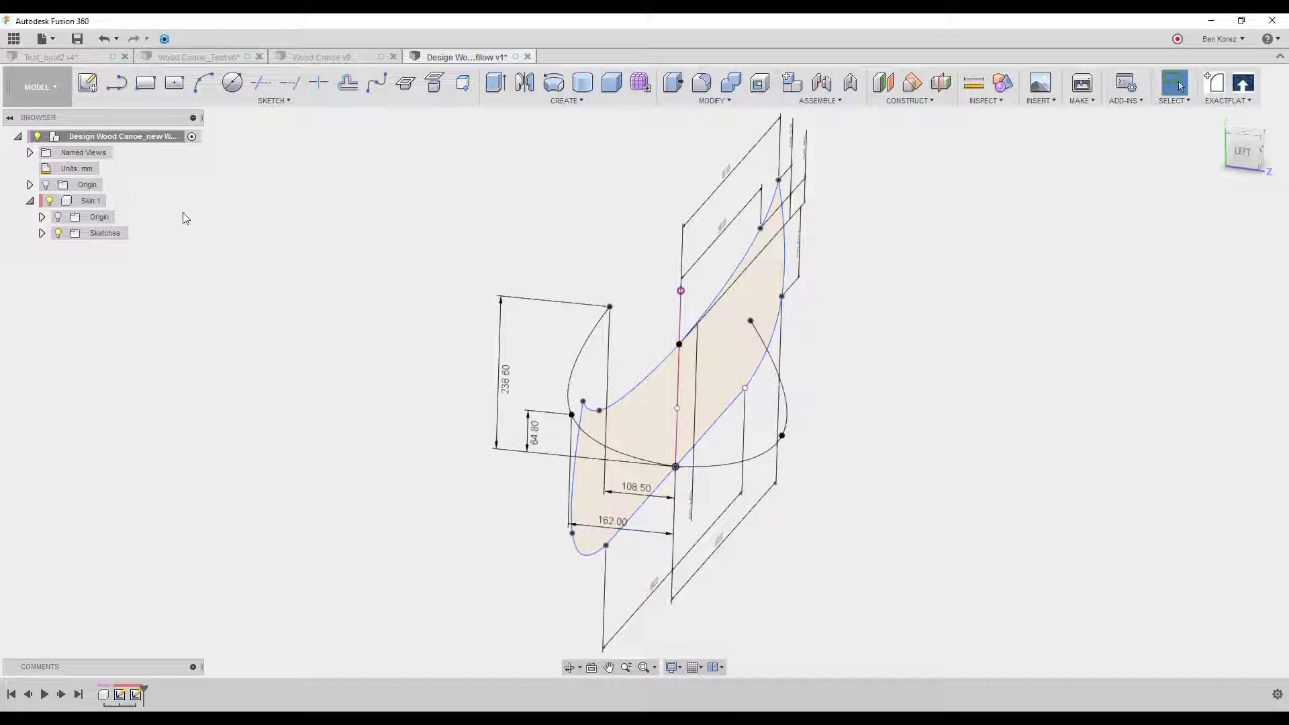
pyautogui.click(41, 233)
pyautogui.rightClick(87, 254)
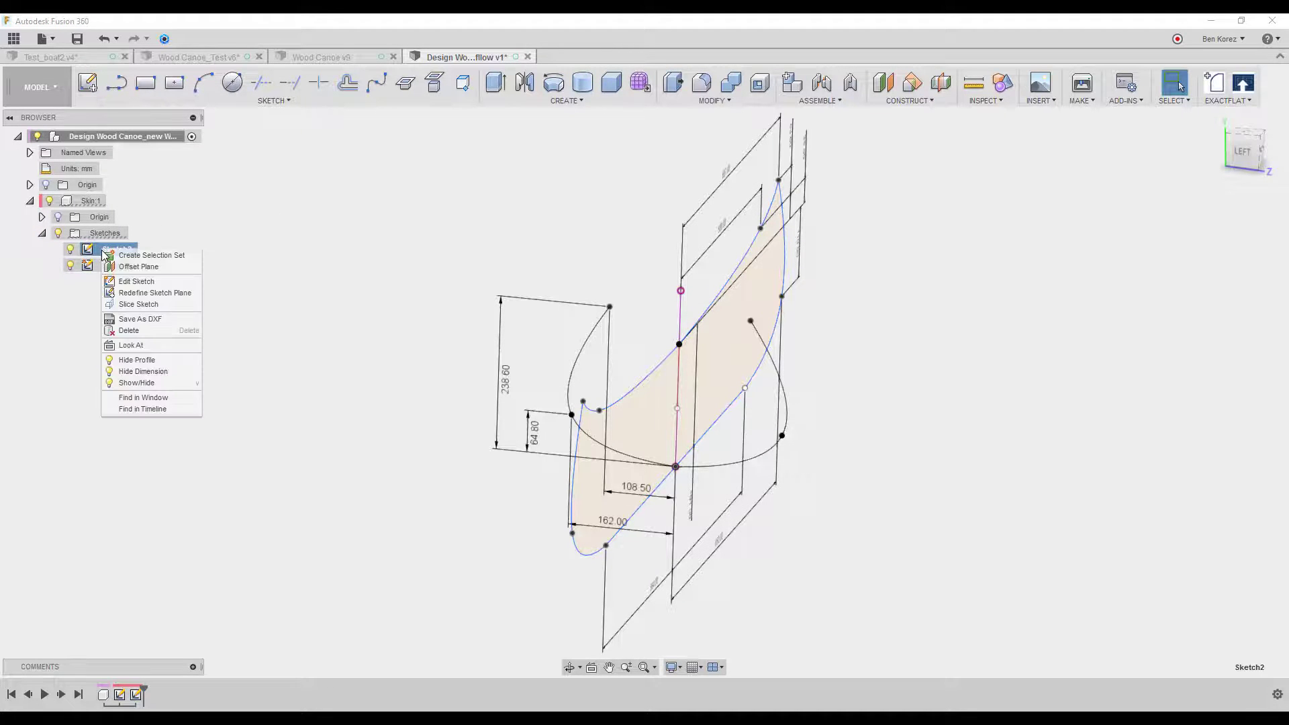
pyautogui.click(151, 375)
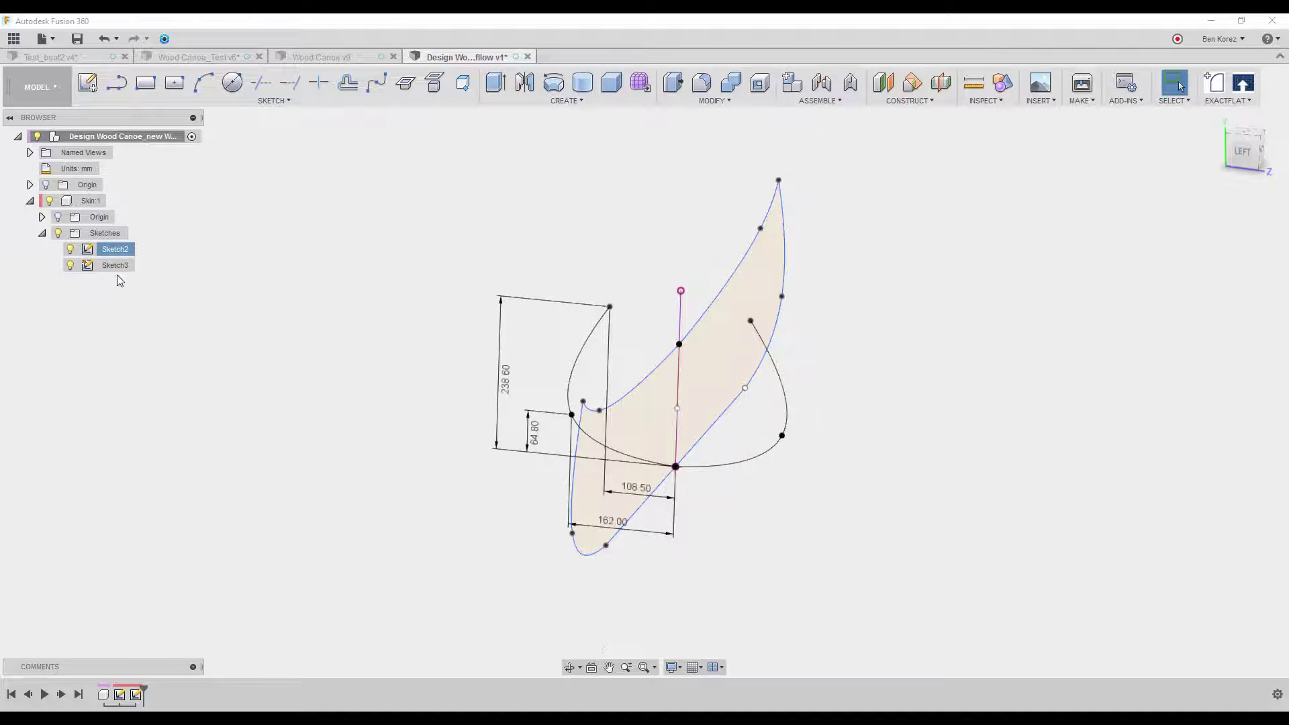
pyautogui.rightClick(116, 265)
pyautogui.click(151, 390)
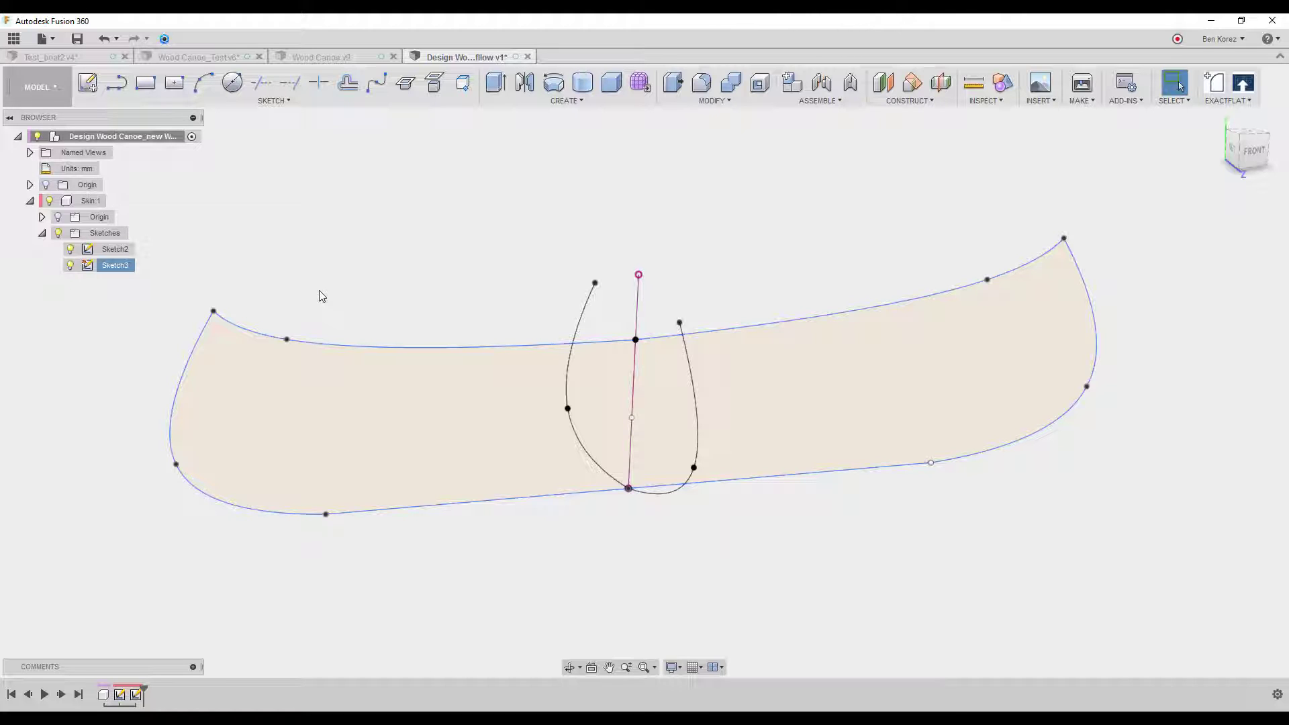
# Activate the Skin component, collapse its sketches, and switch to the Patch workspace
pyautogui.click(51, 97)
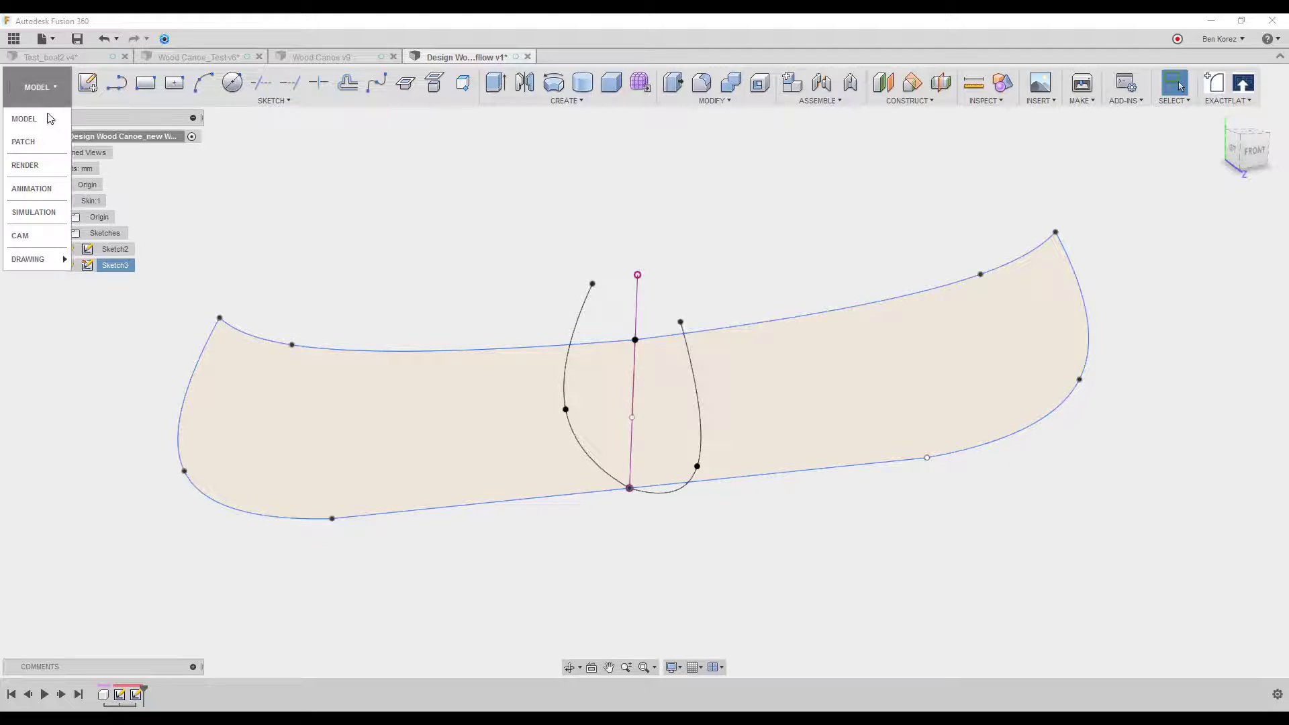
pyautogui.click(47, 118)
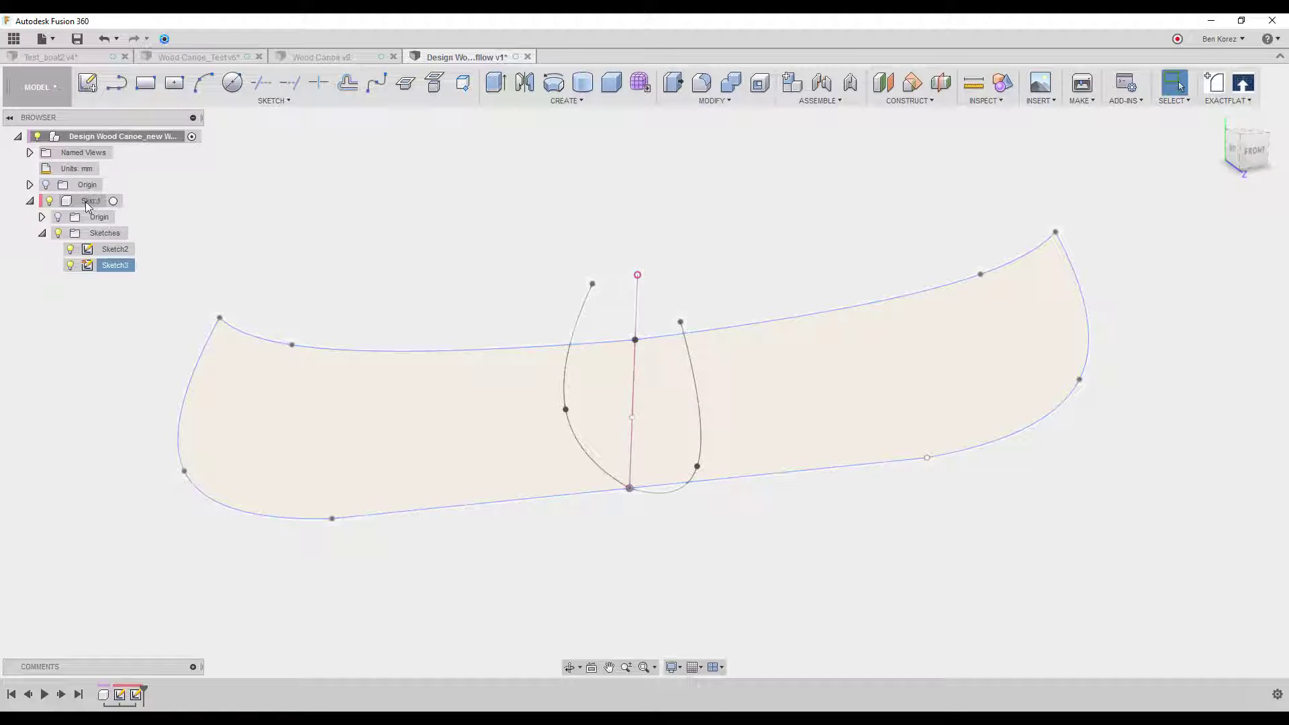
pyautogui.click(113, 202)
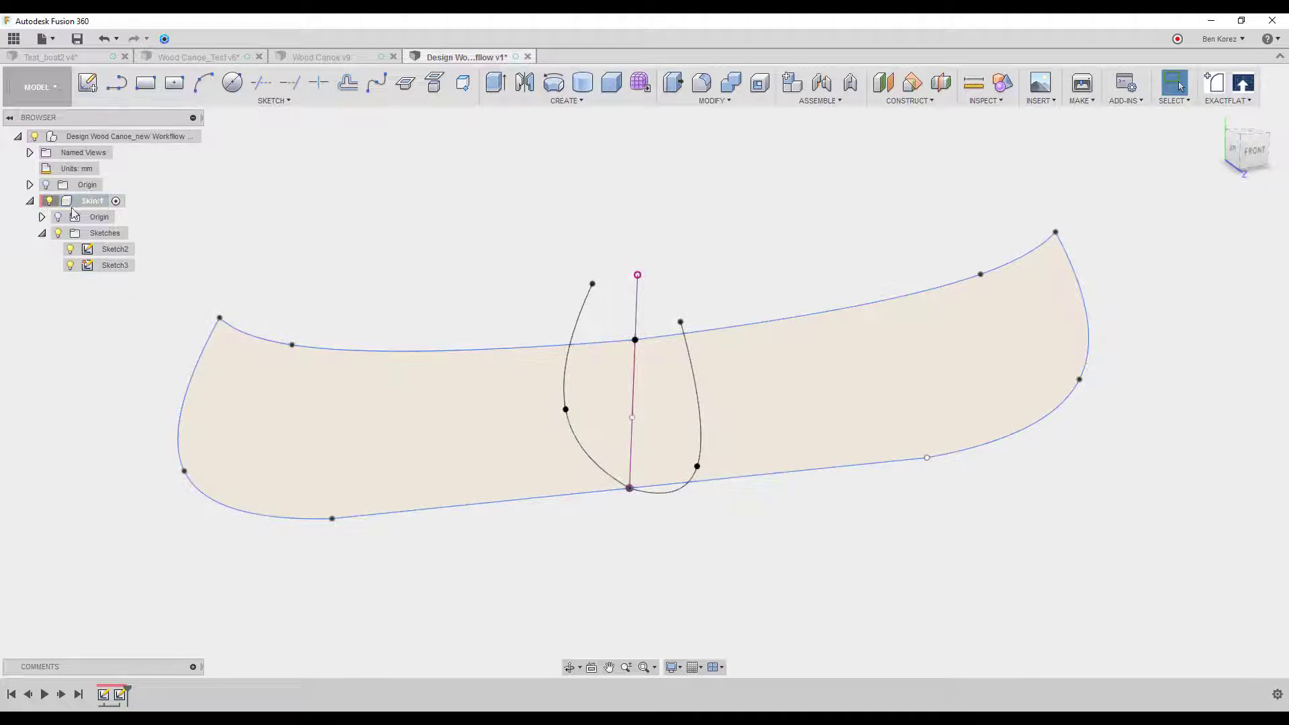
pyautogui.click(41, 232)
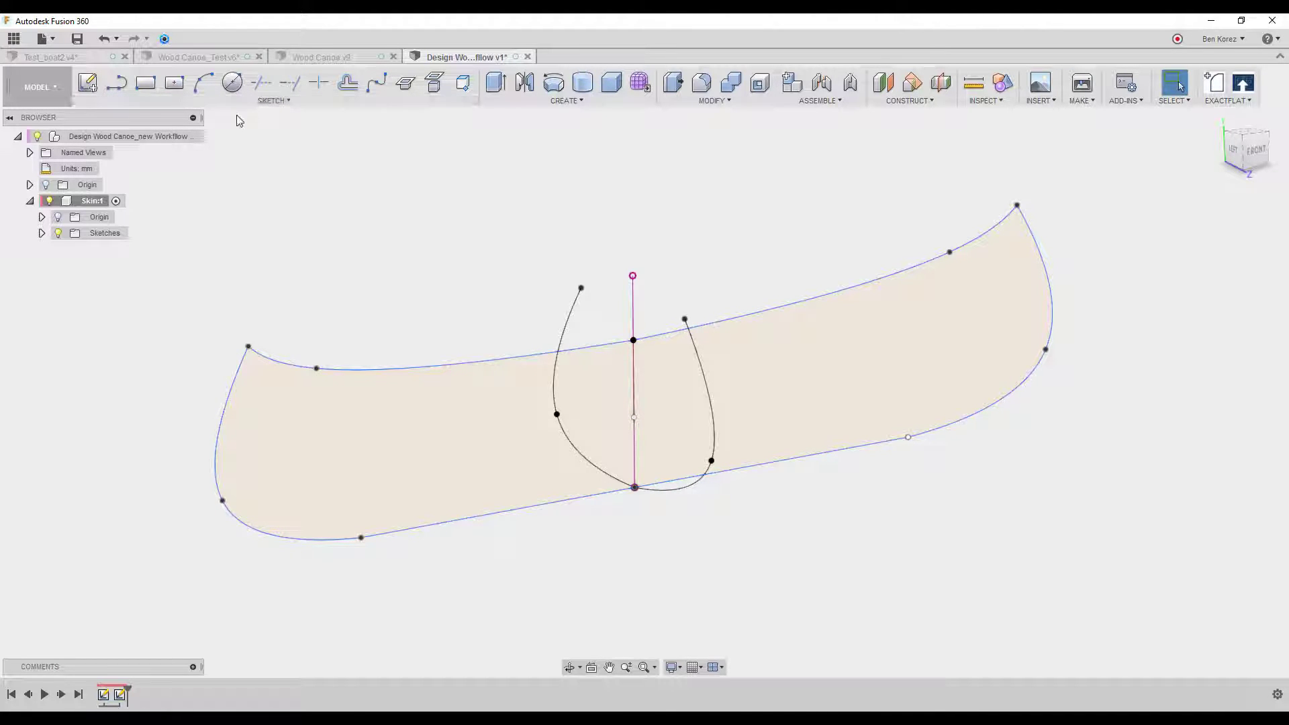
pyautogui.click(37, 87)
pyautogui.click(32, 143)
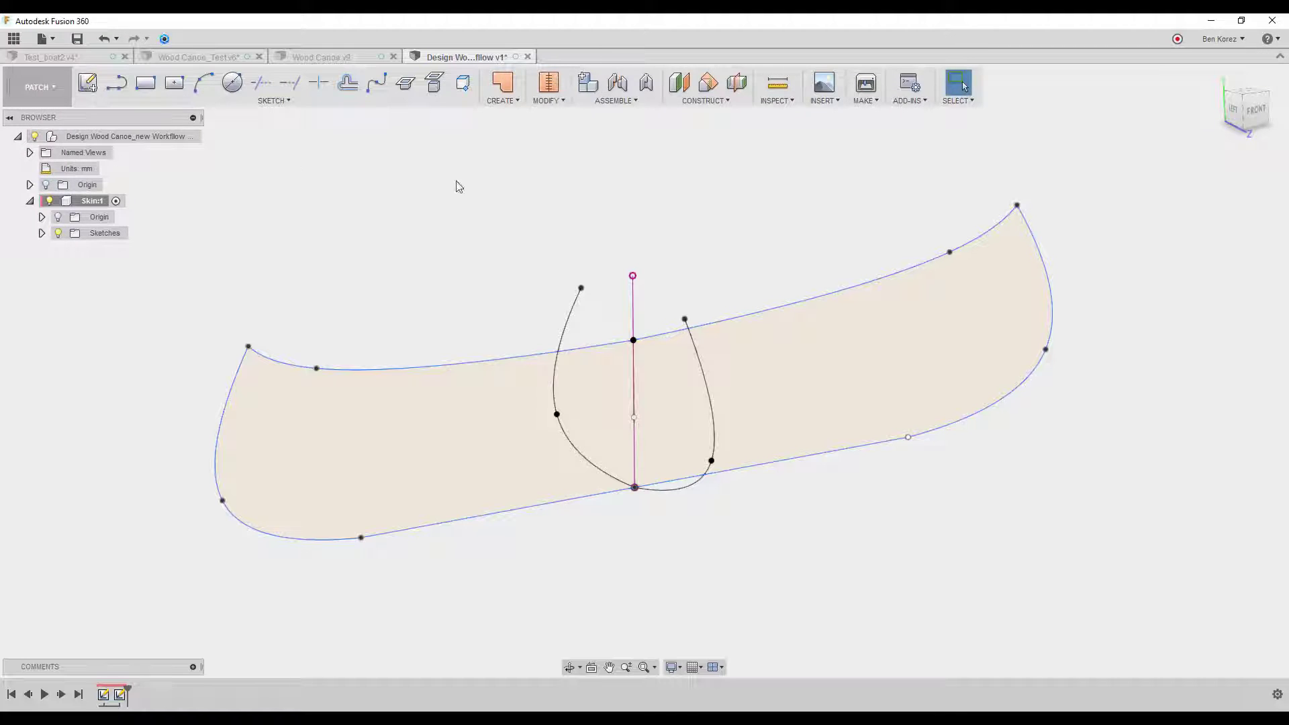
# Loft a new surface body through one end curve, one half of the midship section and the other end curve, using the keel line as rail
pyautogui.click(507, 104)
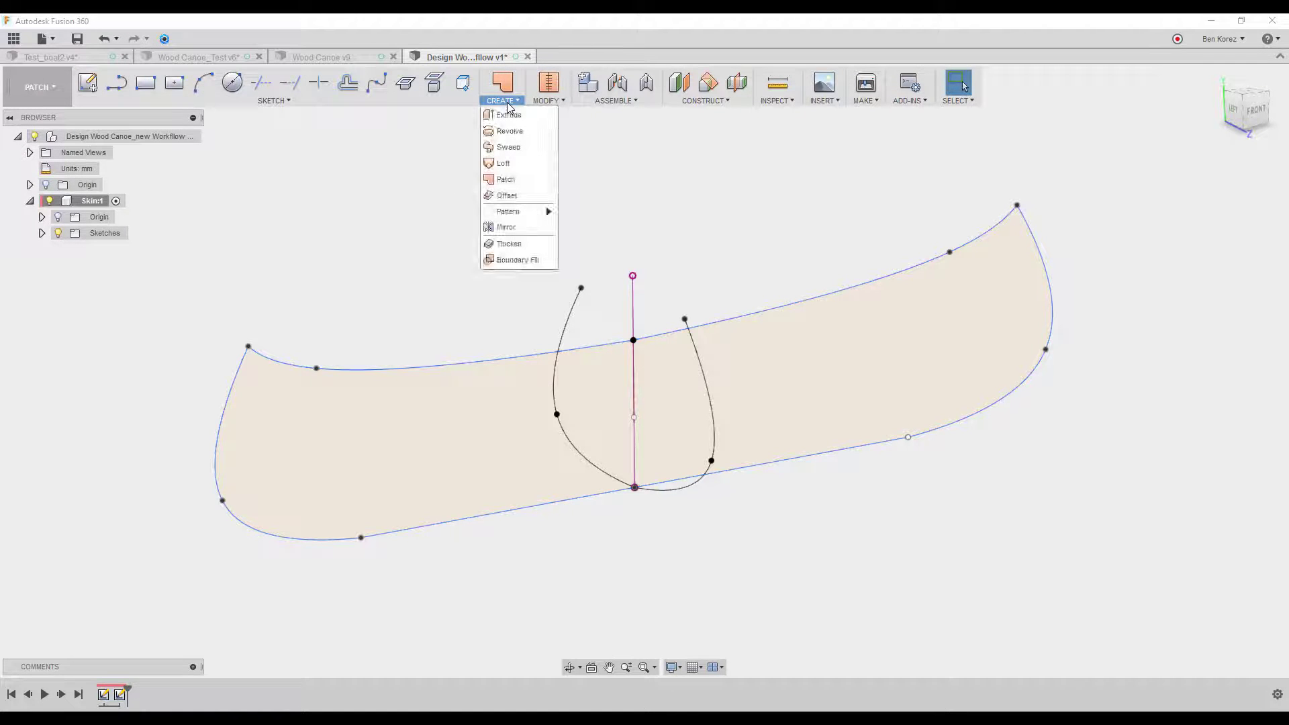
pyautogui.click(506, 163)
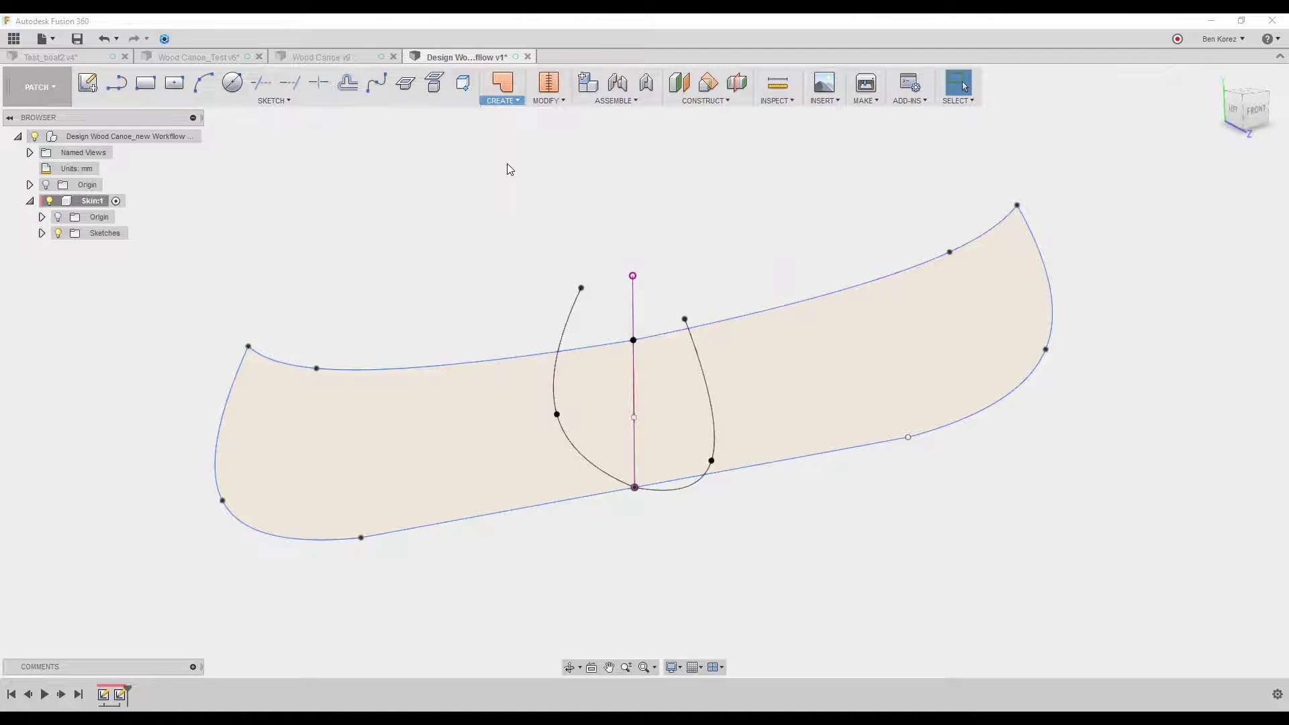
pyautogui.click(220, 399)
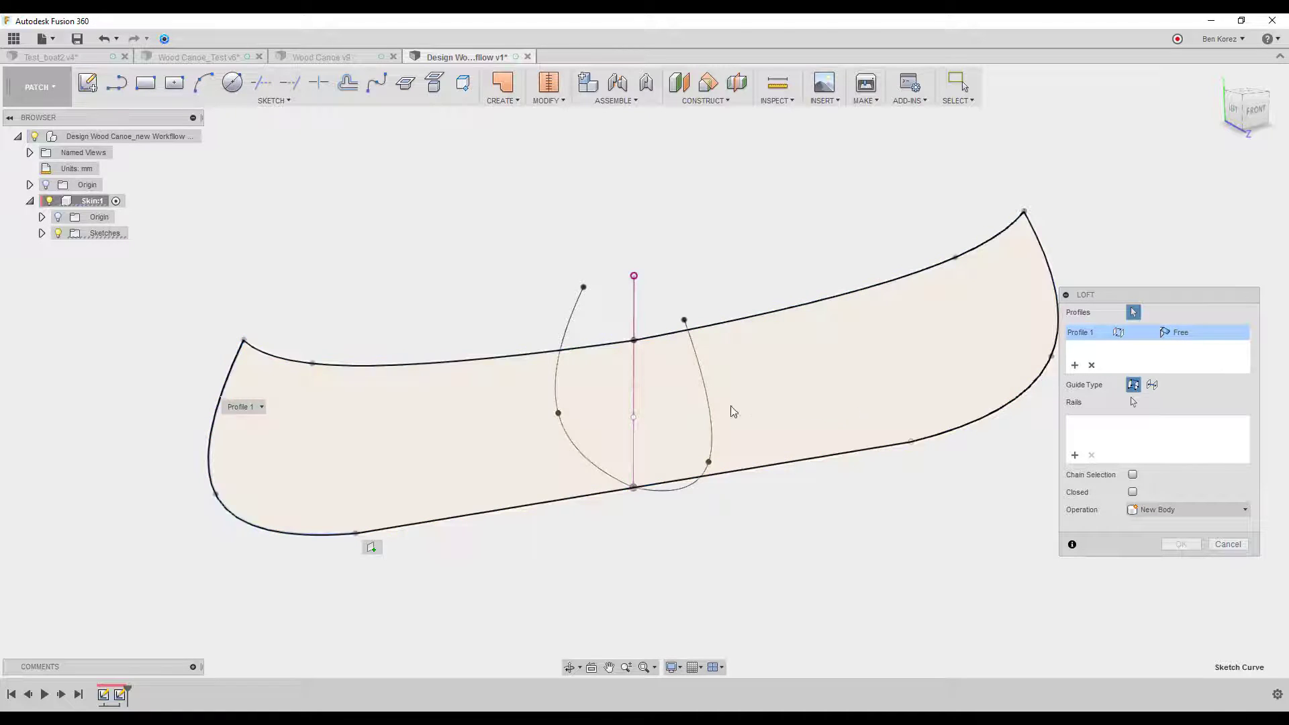
pyautogui.moveTo(731, 406)
pyautogui.keyDown('shift'); pyautogui.mouseDown(button='middle')
pyautogui.moveTo(671, 409)
pyautogui.moveTo(702, 403)
pyautogui.mouseUp(button='middle'); pyautogui.keyUp('shift')
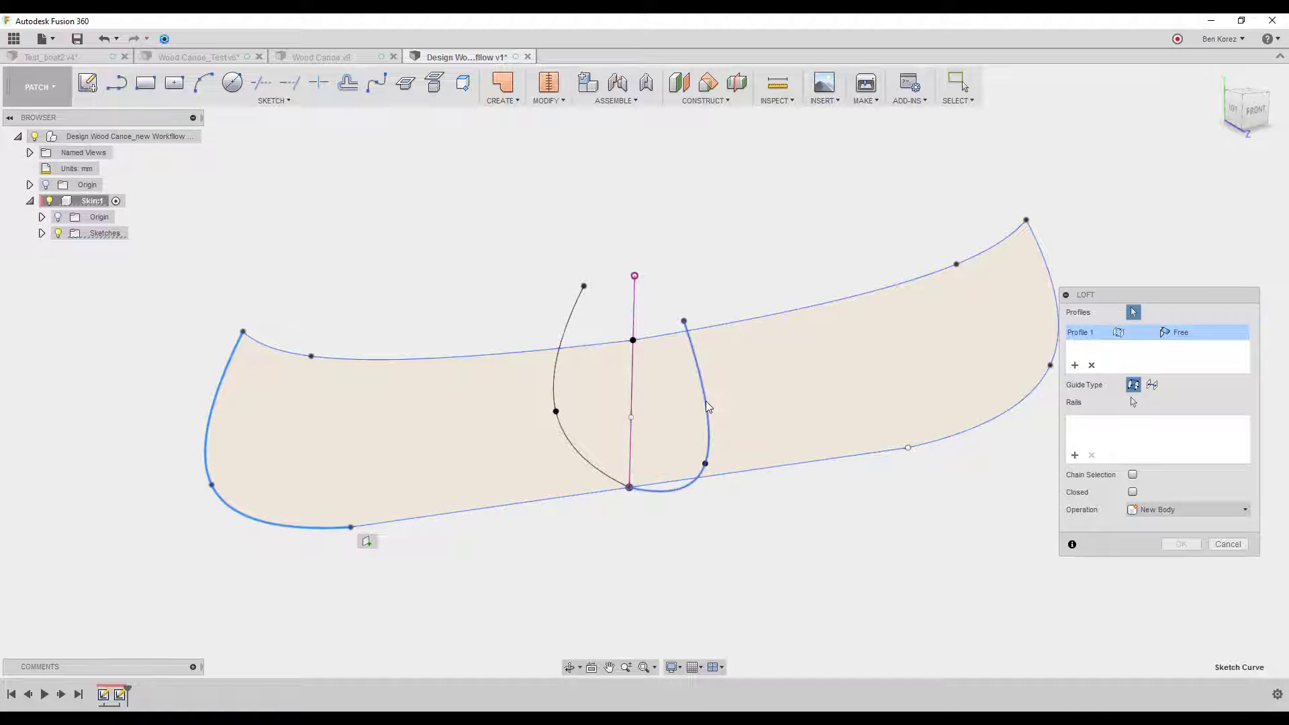
pyautogui.click(708, 403)
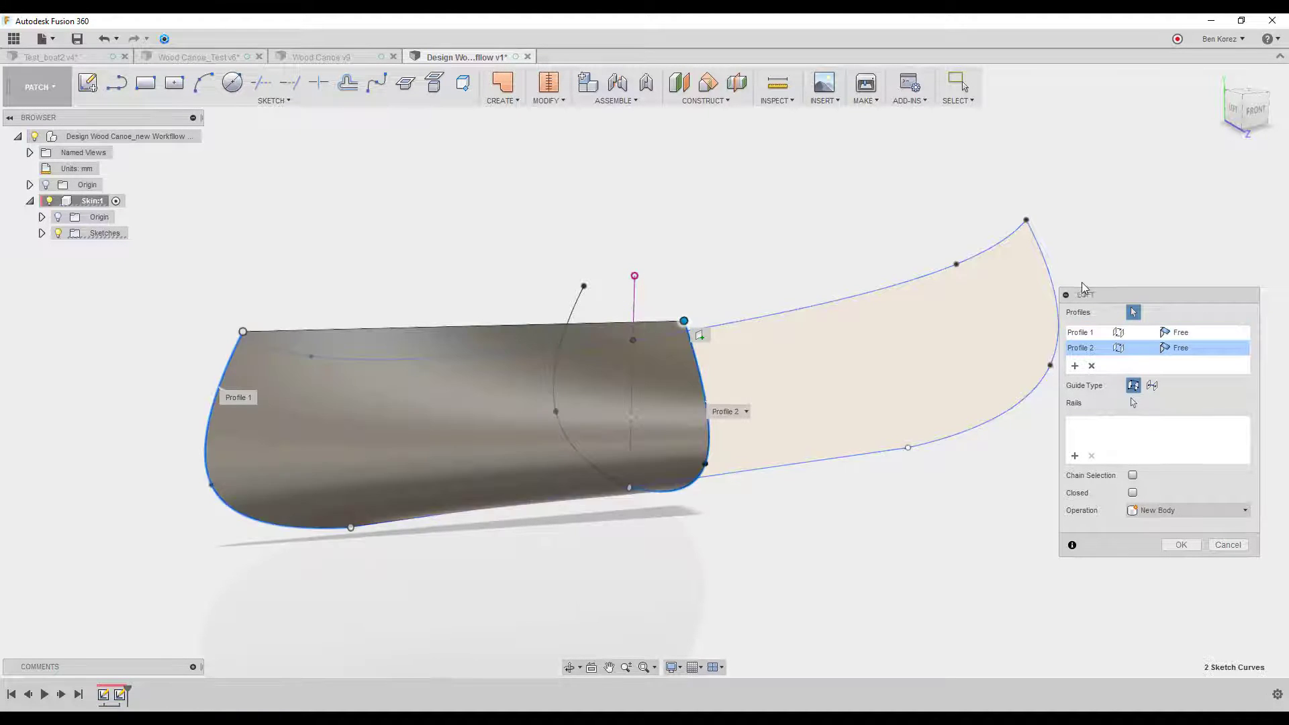
pyautogui.click(1052, 283)
pyautogui.click(1135, 419)
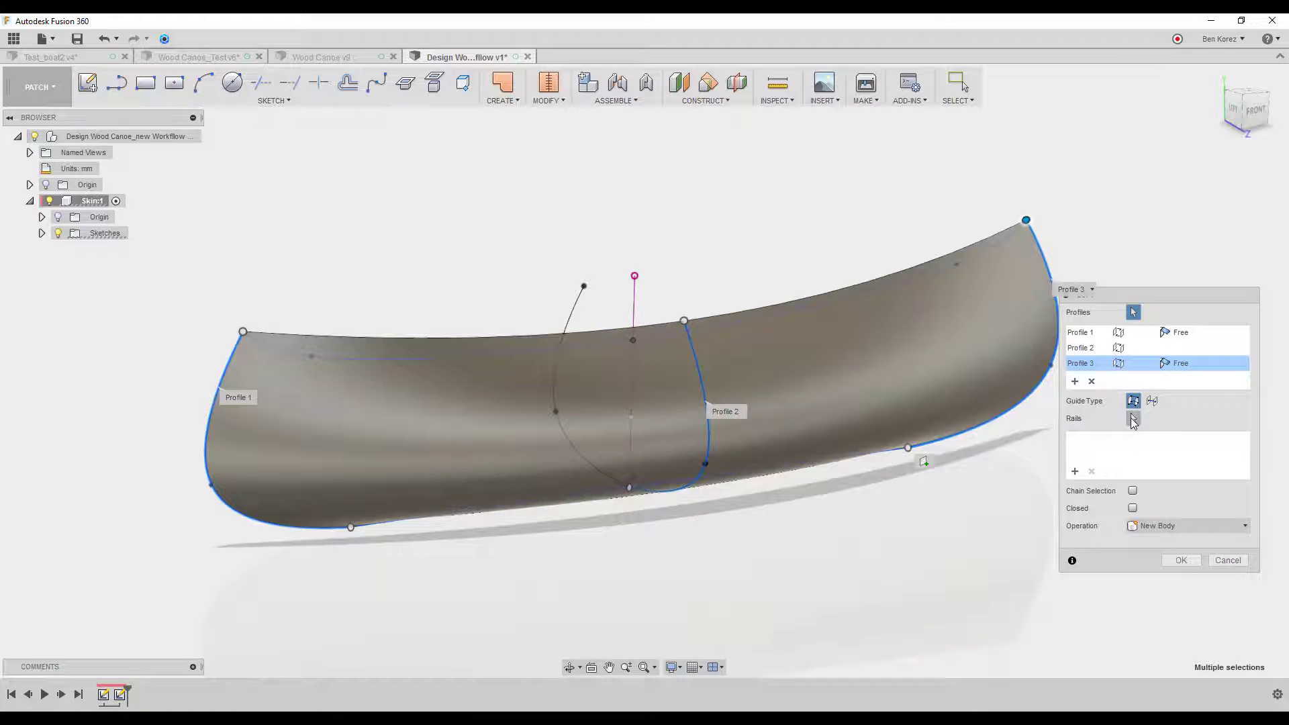
pyautogui.keyDown('shift'); pyautogui.moveTo(873, 470); pyautogui.dragTo(984, 601, button='middle'); pyautogui.keyUp('shift')
pyautogui.click(709, 492)
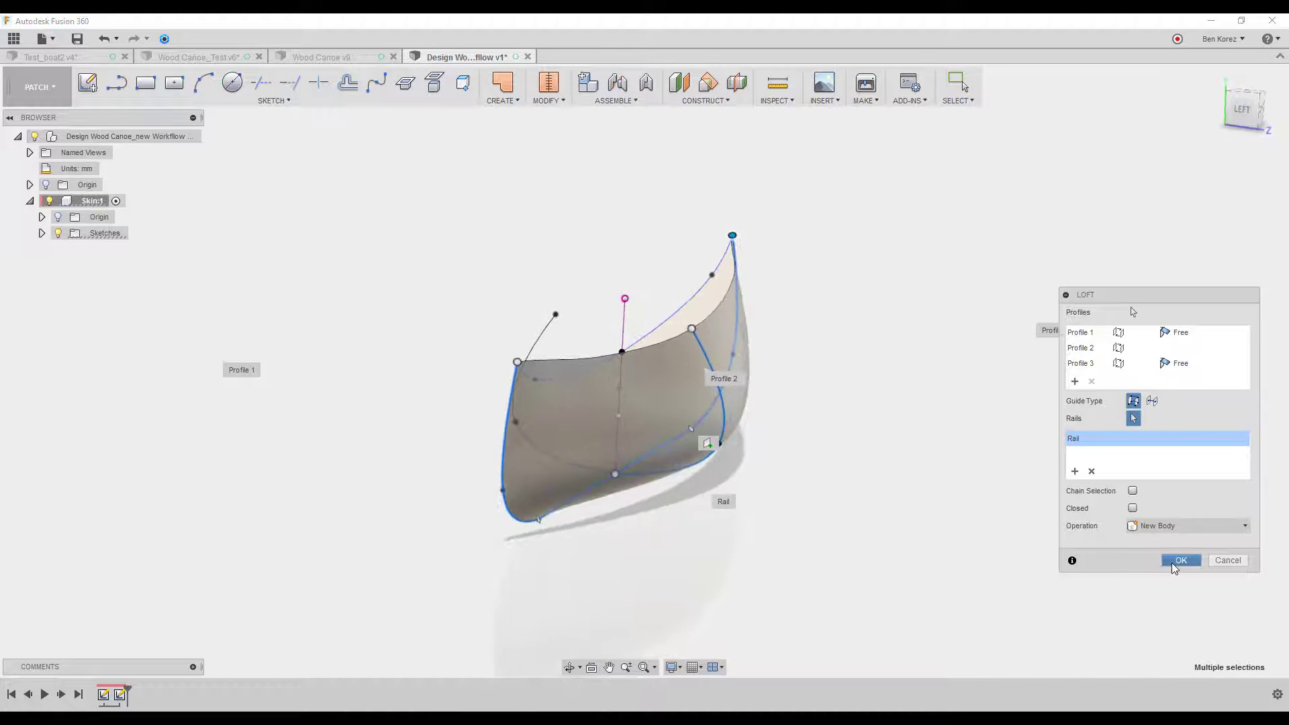
pyautogui.click(1172, 563)
# Show Sketch2 and Sketch3 again and compare the lofted surface's upper edge with the side-profile sketch
pyautogui.click(41, 250)
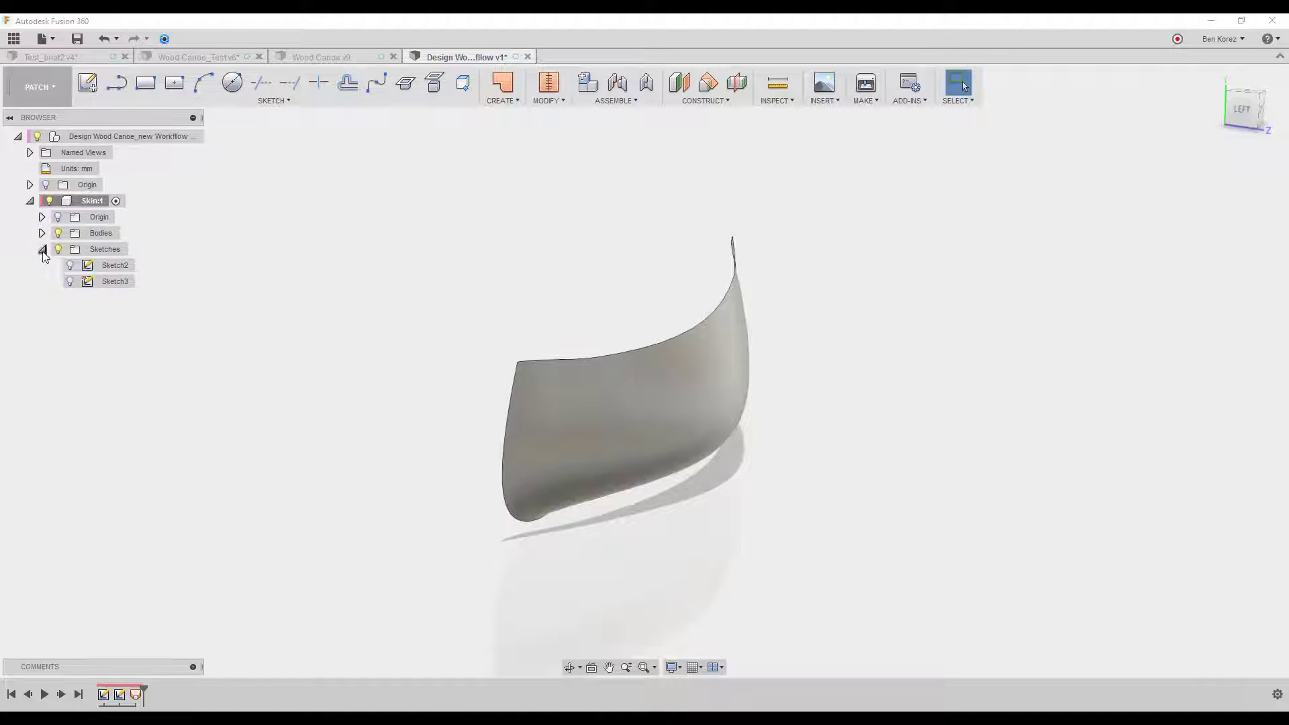
pyautogui.click(70, 265)
pyautogui.click(70, 281)
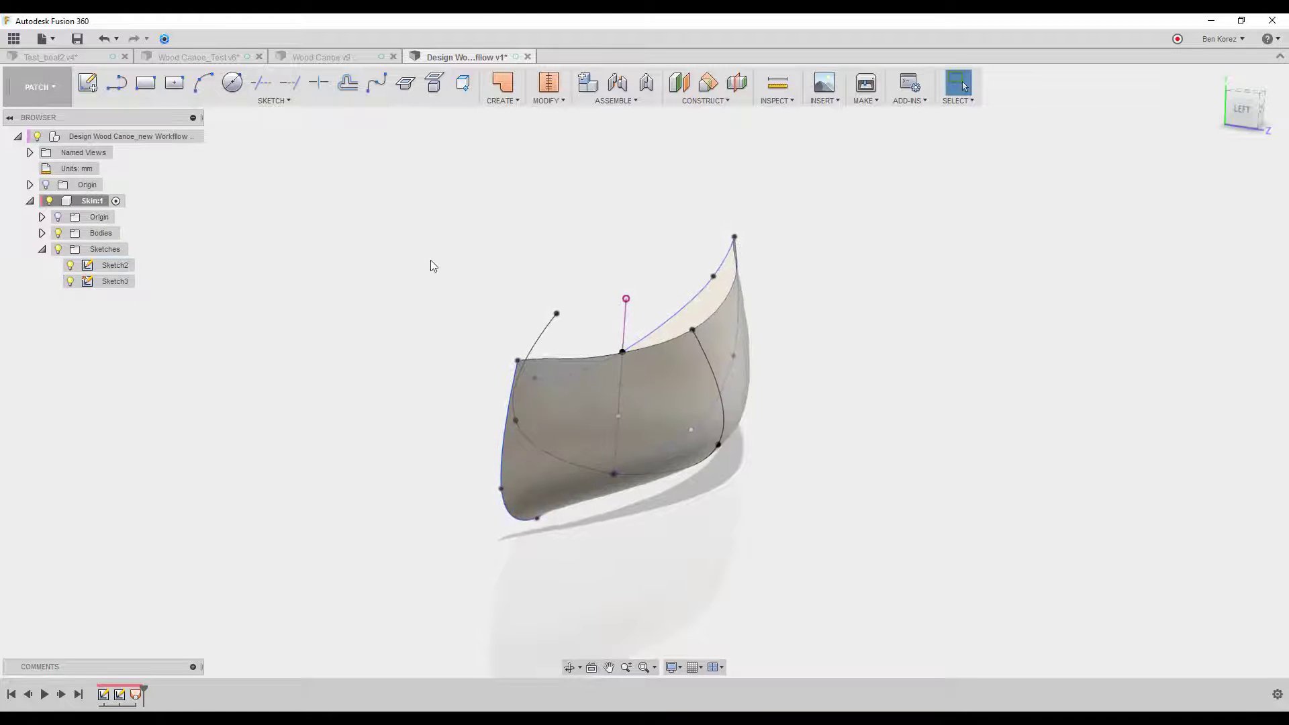
pyautogui.scroll(3, 703, 240)
pyautogui.keyDown('shift'); pyautogui.moveTo(679, 233); pyautogui.dragTo(671, 253, button='middle'); pyautogui.keyUp('shift')
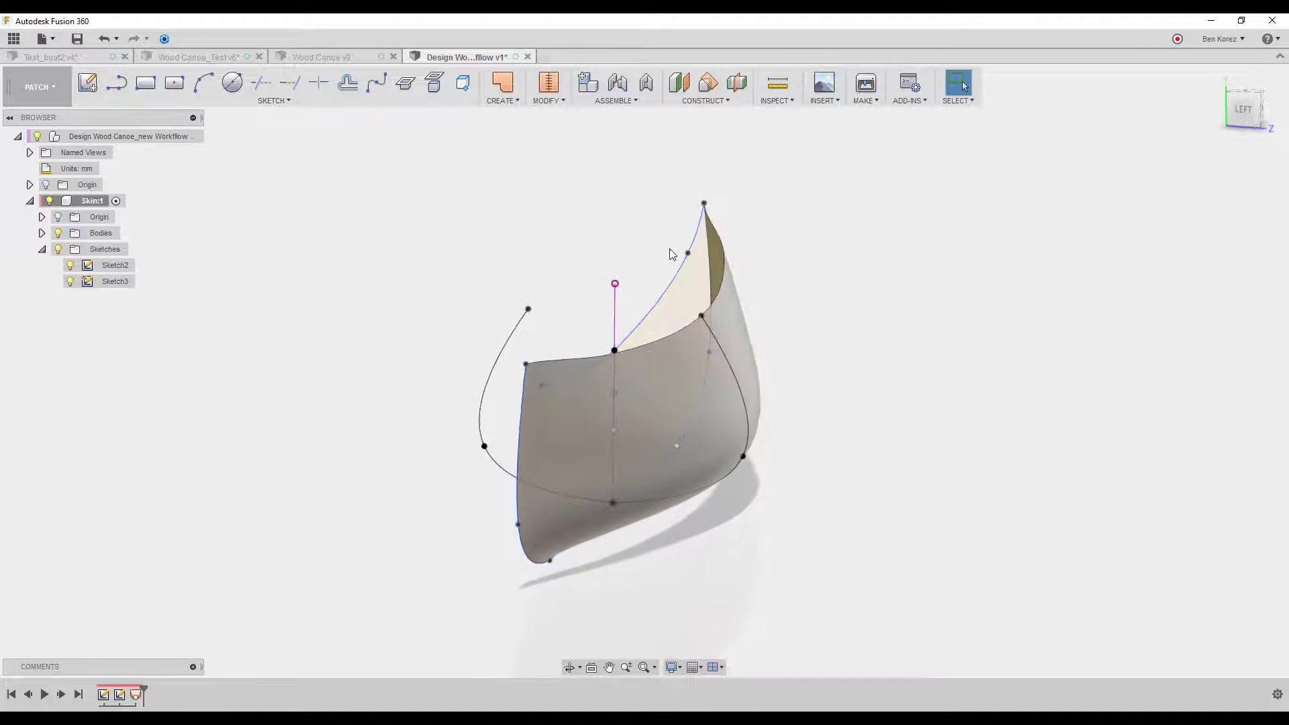
pyautogui.click(671, 281)
pyautogui.click(610, 239)
pyautogui.keyDown('shift'); pyautogui.moveTo(613, 328); pyautogui.dragTo(521, 114, button='middle'); pyautogui.keyUp('shift')
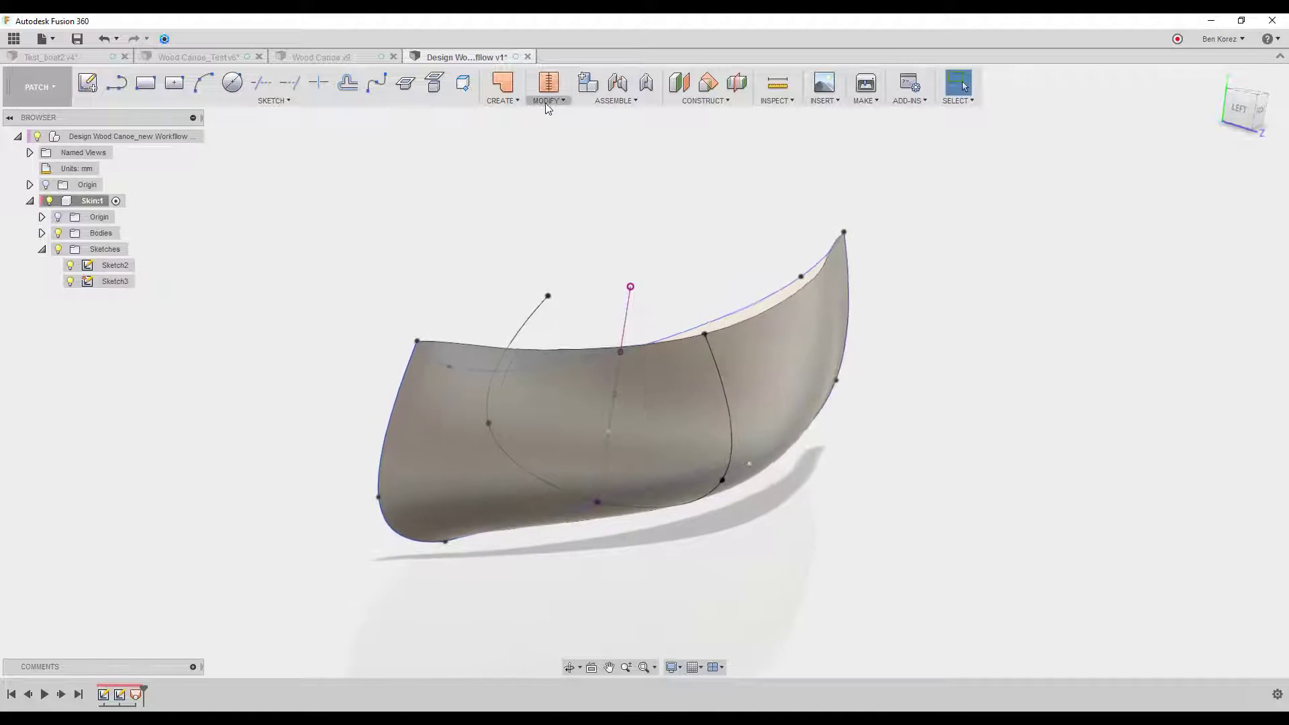
# Split the lofted half-hull body with the side-profile sketch, keeping Extend Splitting Tool enabled
pyautogui.click(548, 101)
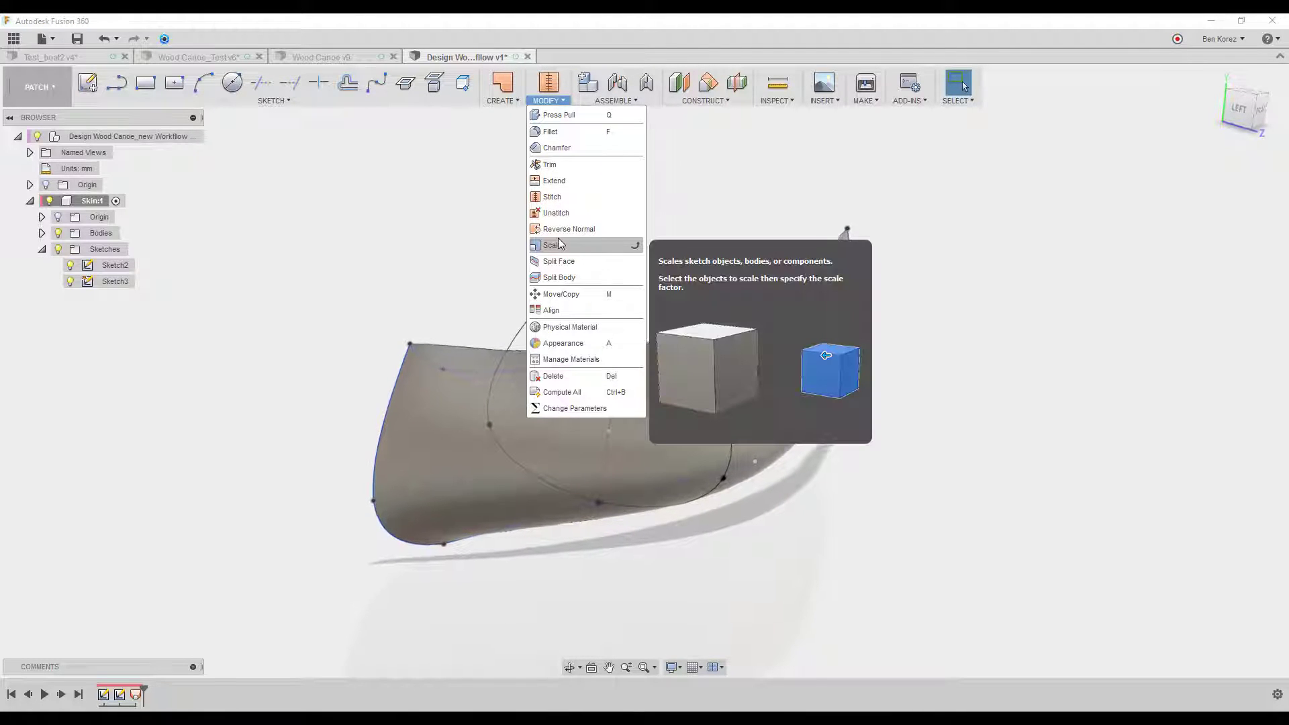
pyautogui.click(554, 277)
pyautogui.click(799, 330)
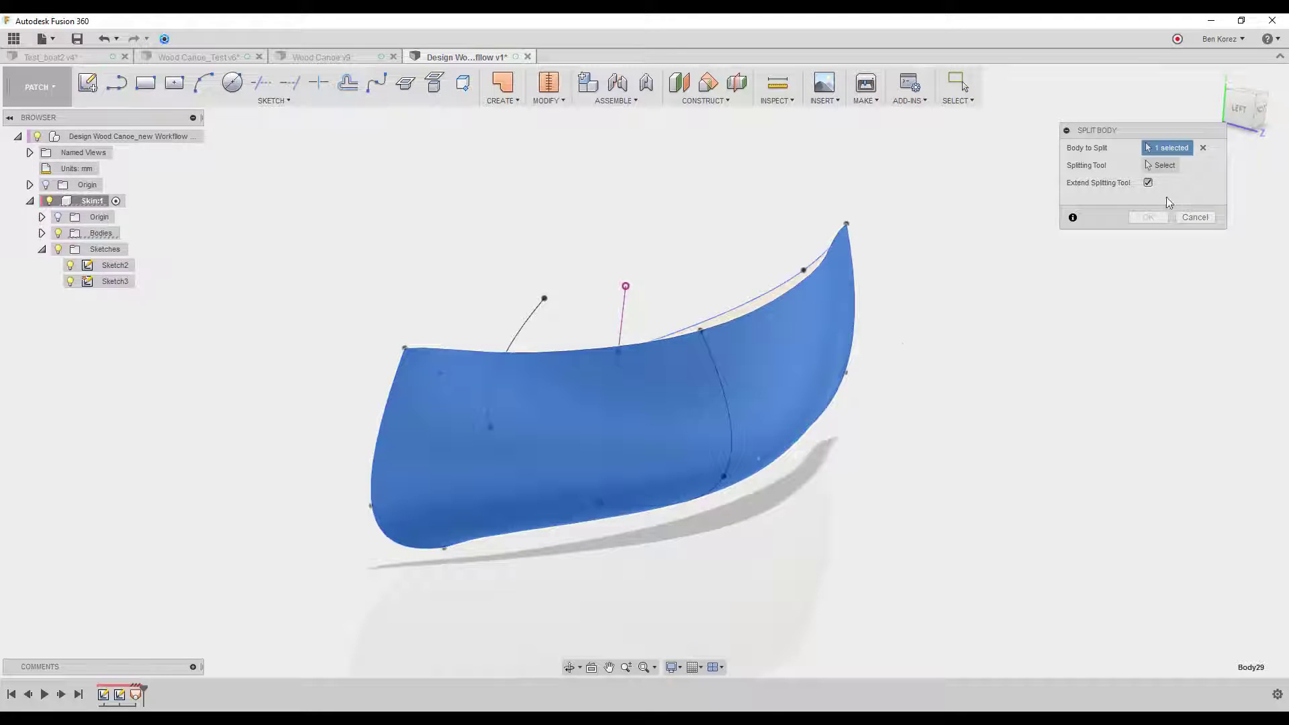
pyautogui.click(1161, 165)
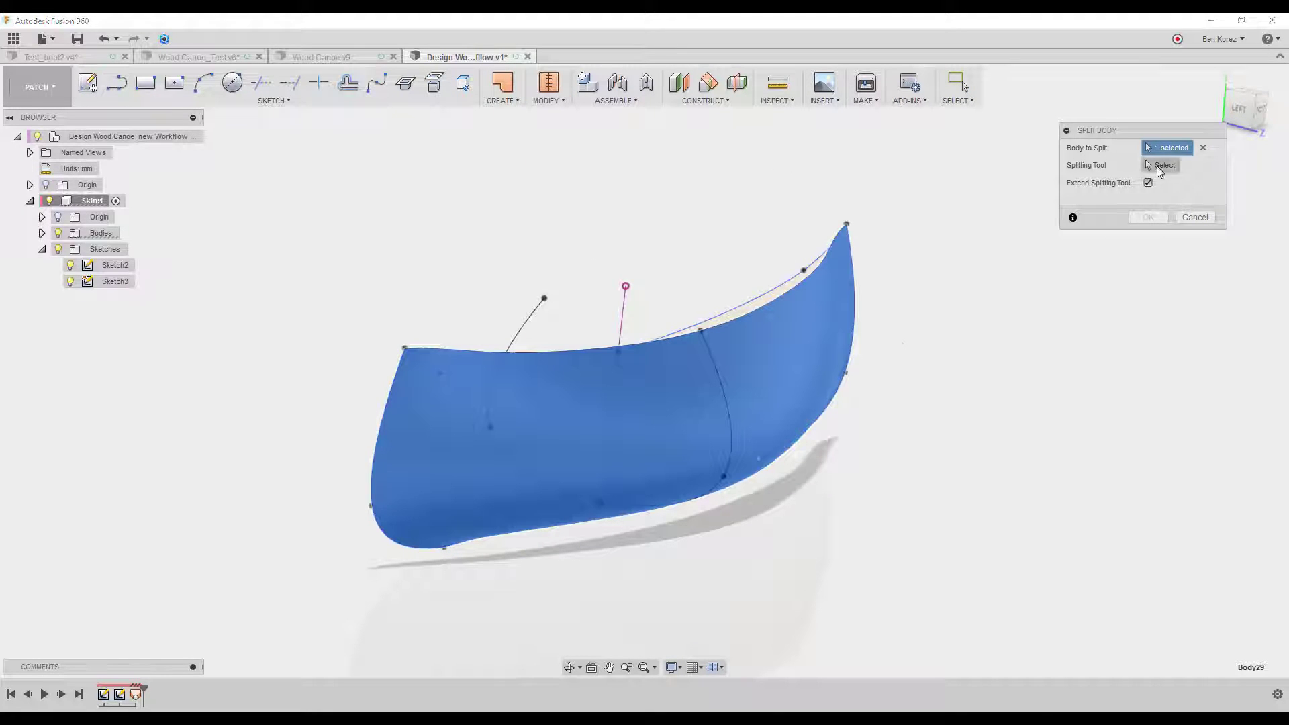
pyautogui.click(737, 306)
pyautogui.click(601, 367)
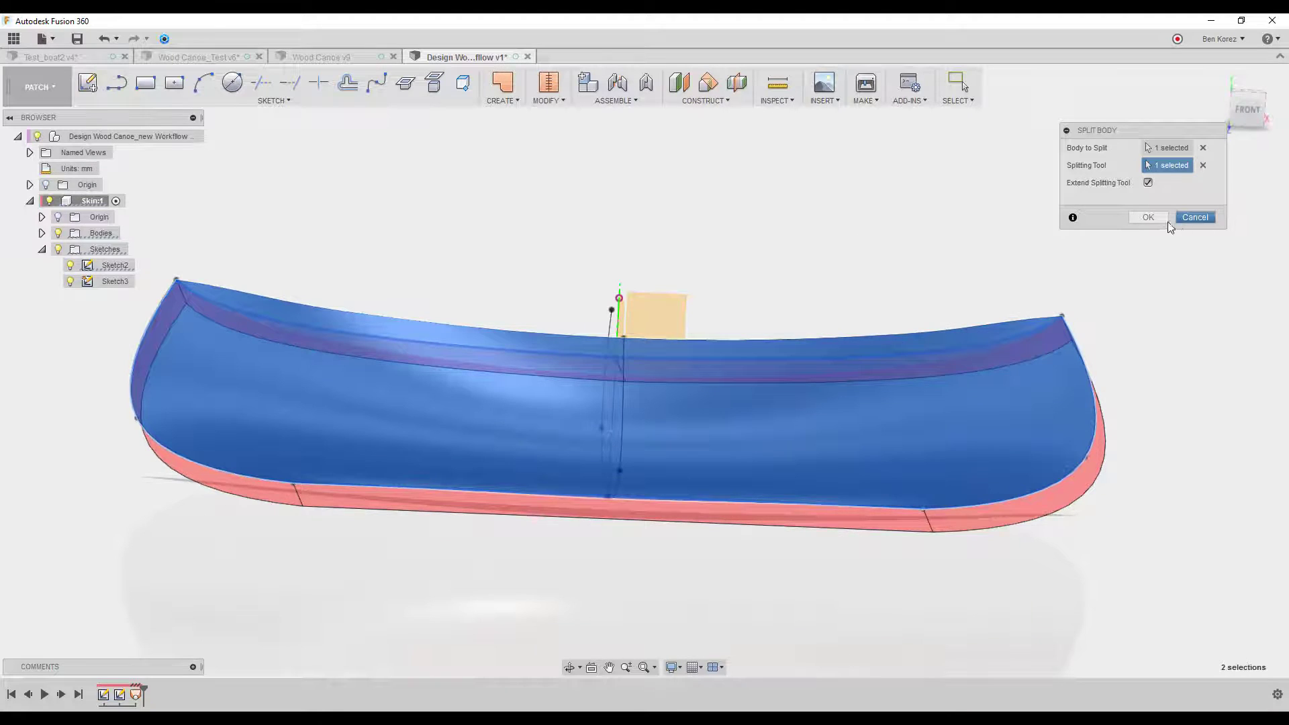
pyautogui.click(1135, 217)
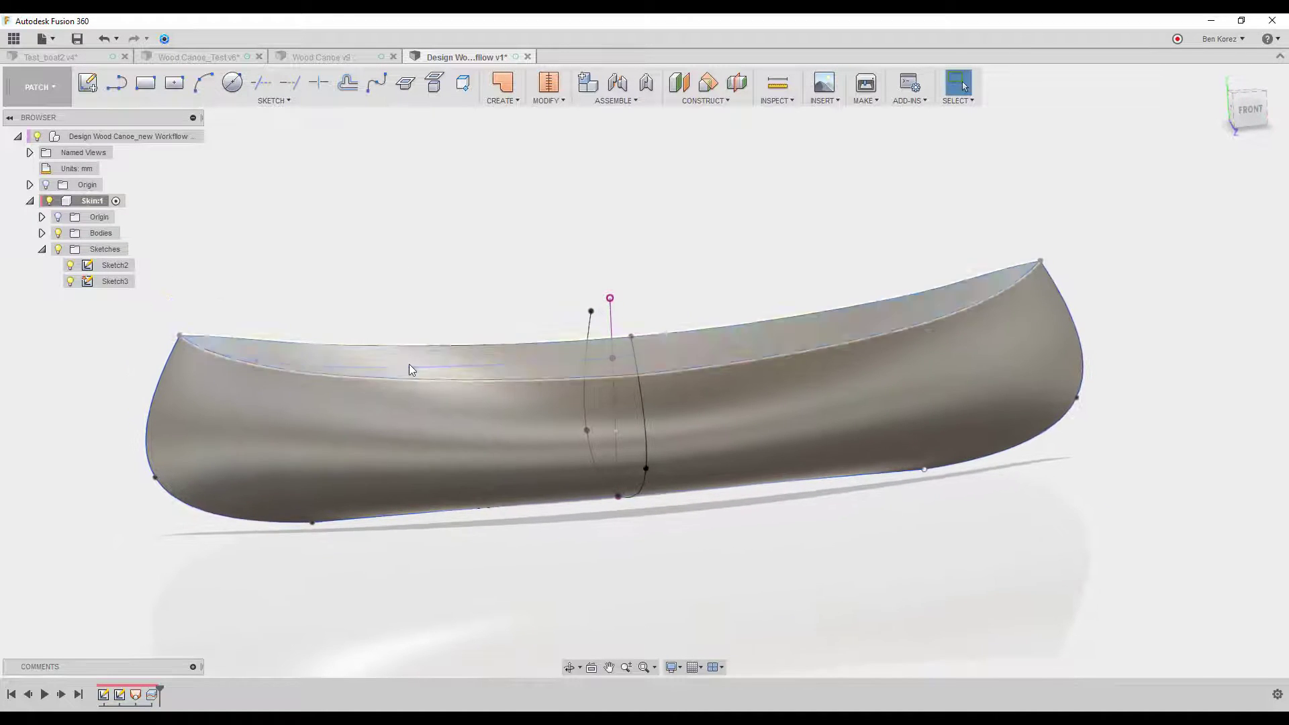
# Hide the split-off strip above the canoe's sheer line, along with Sketch2 and Sketch3
pyautogui.click(409, 364)
pyautogui.click(41, 233)
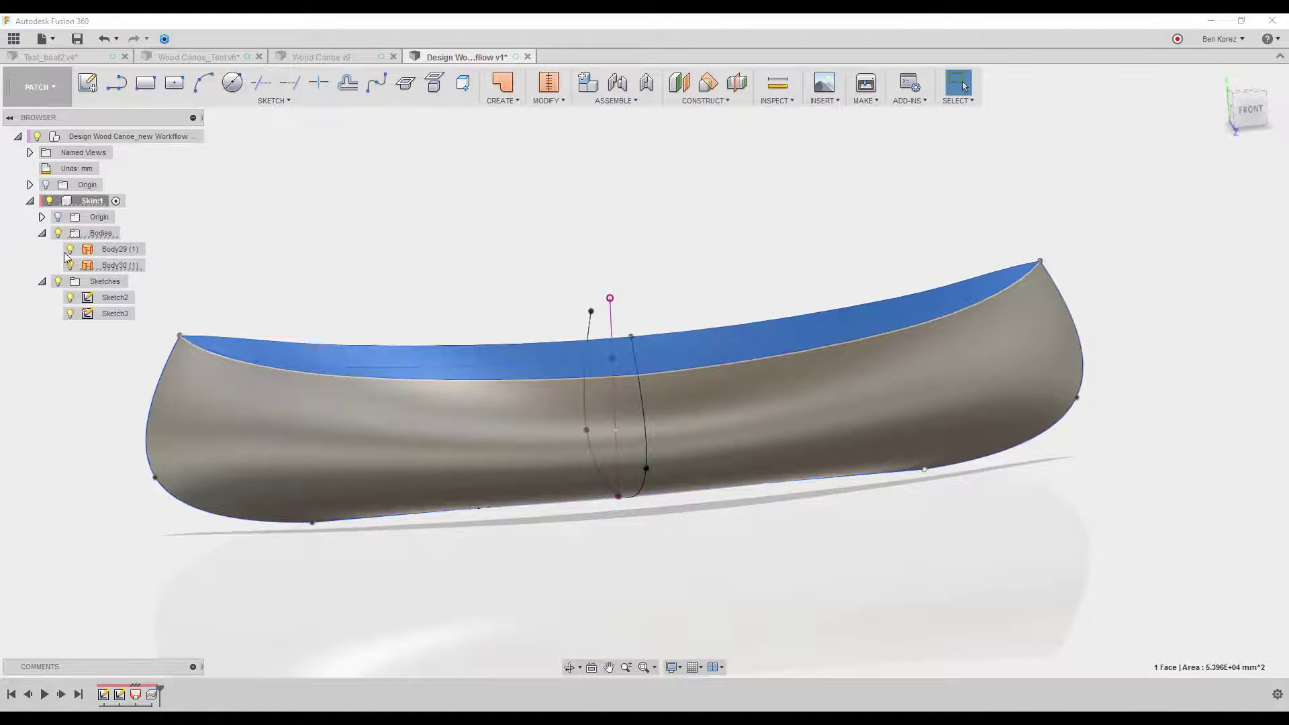
pyautogui.click(386, 224)
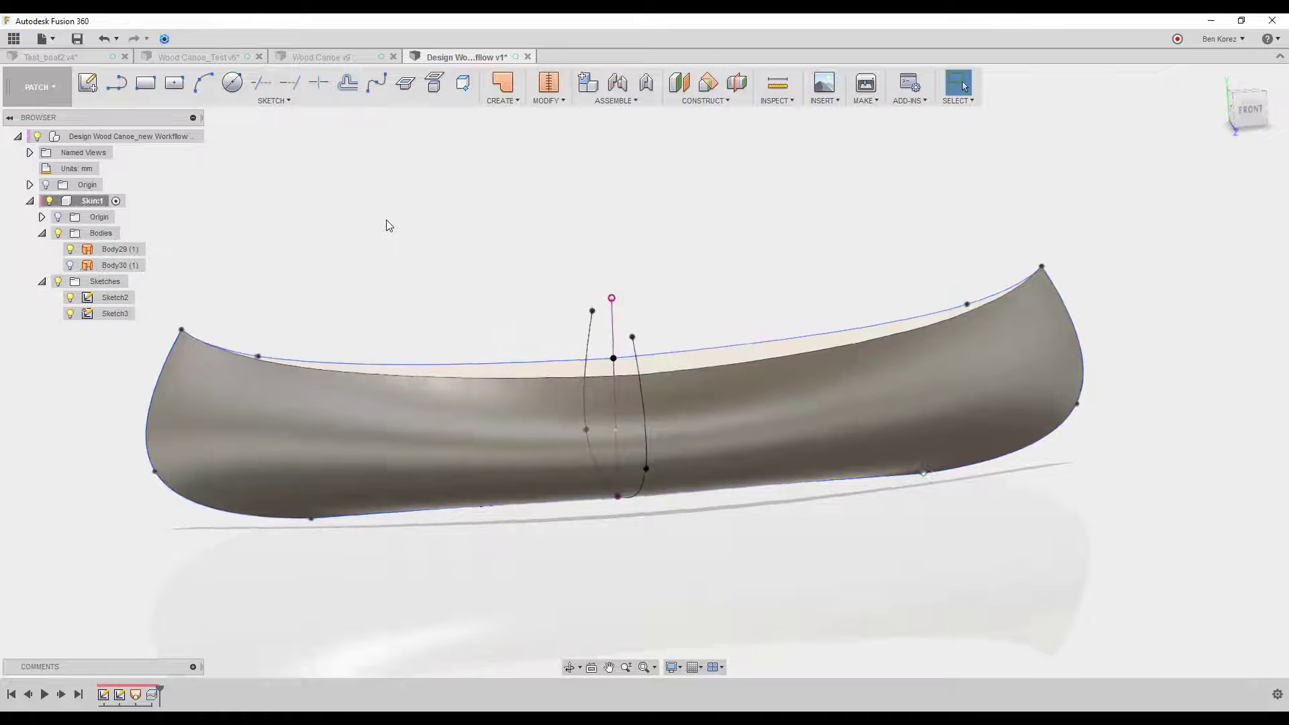
pyautogui.click(70, 298)
pyautogui.click(70, 314)
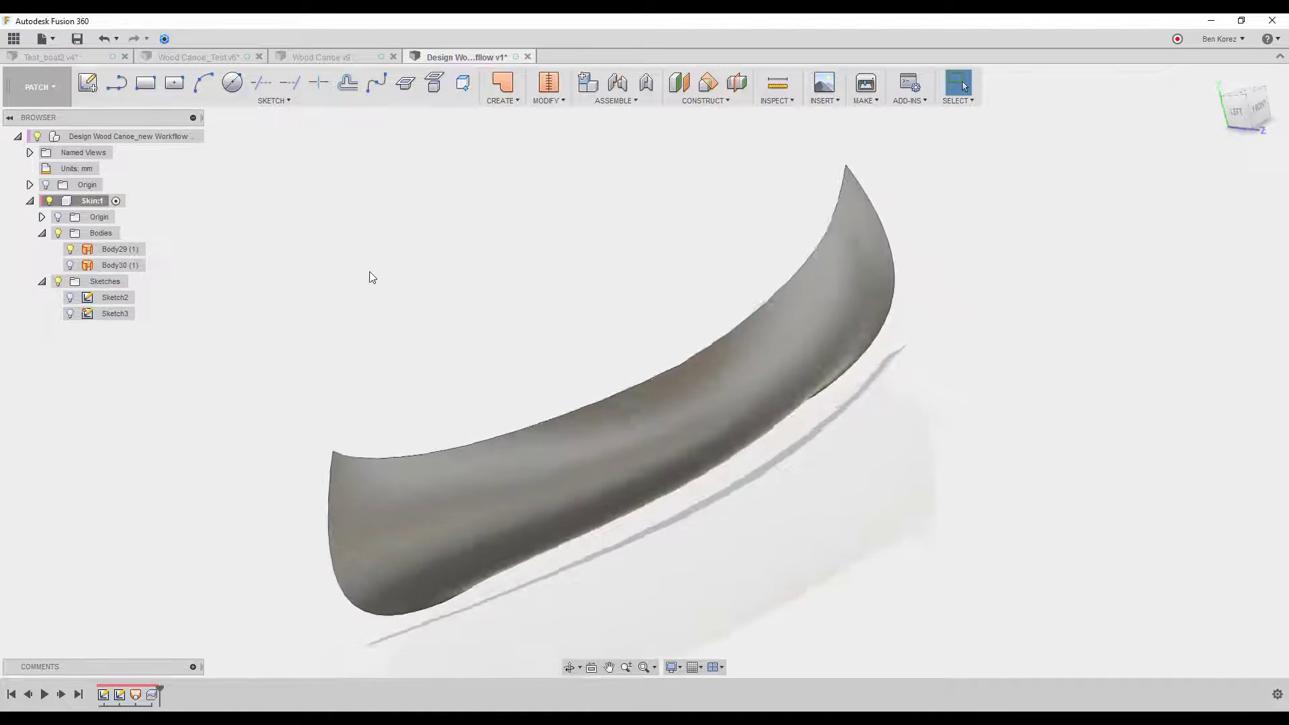
# Mirror the half-hull surface as a body across the canoe's lengthwise origin plane
pyautogui.click(548, 101)
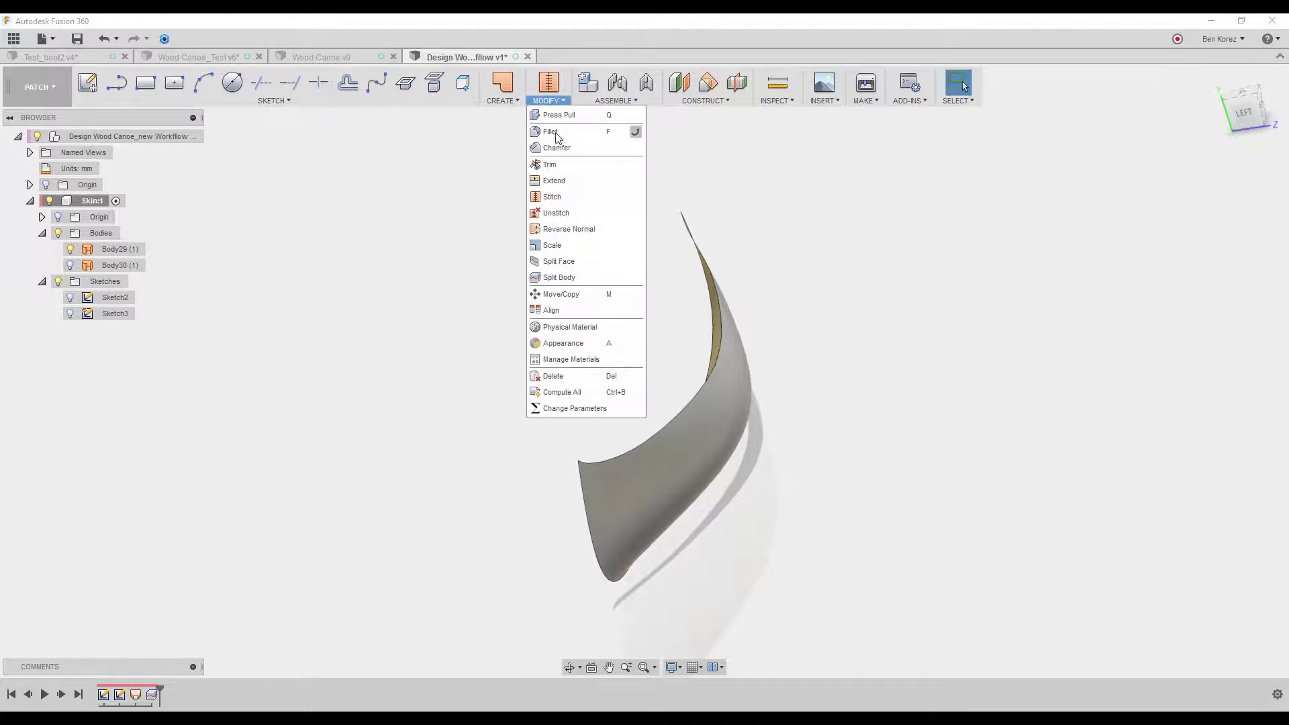
pyautogui.click(503, 100)
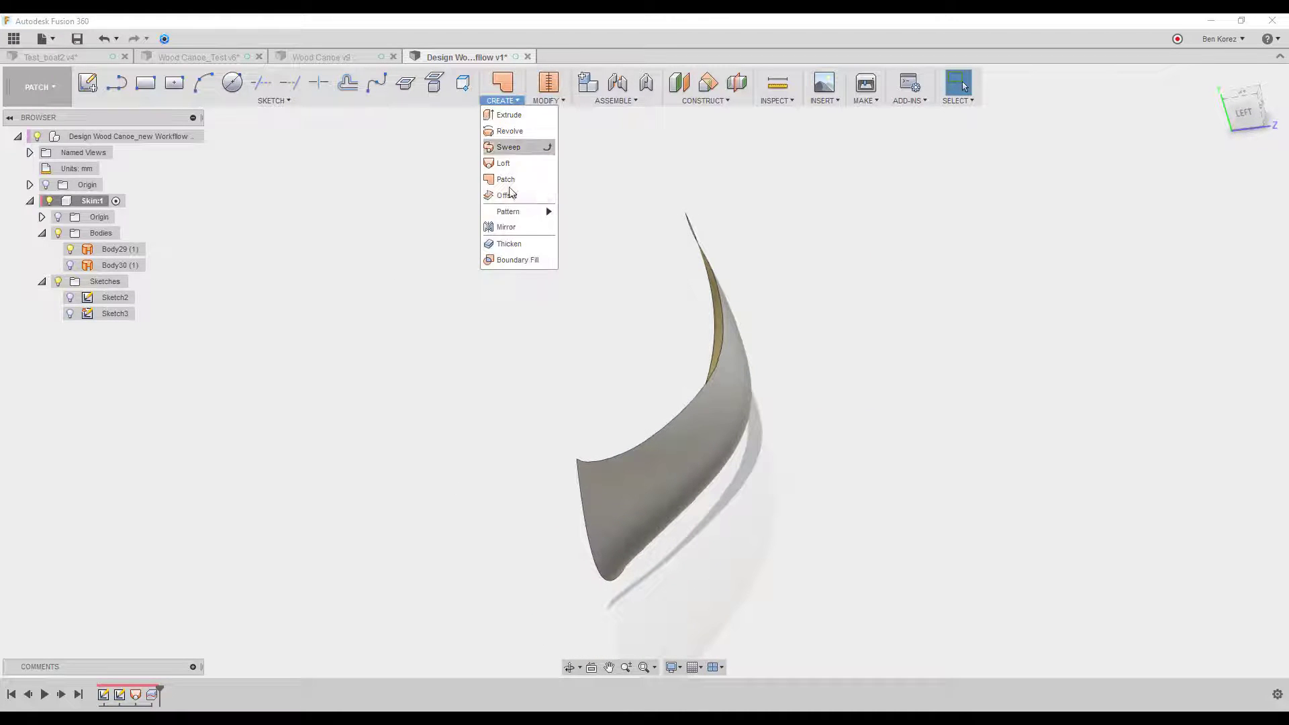
pyautogui.click(511, 227)
pyautogui.click(750, 354)
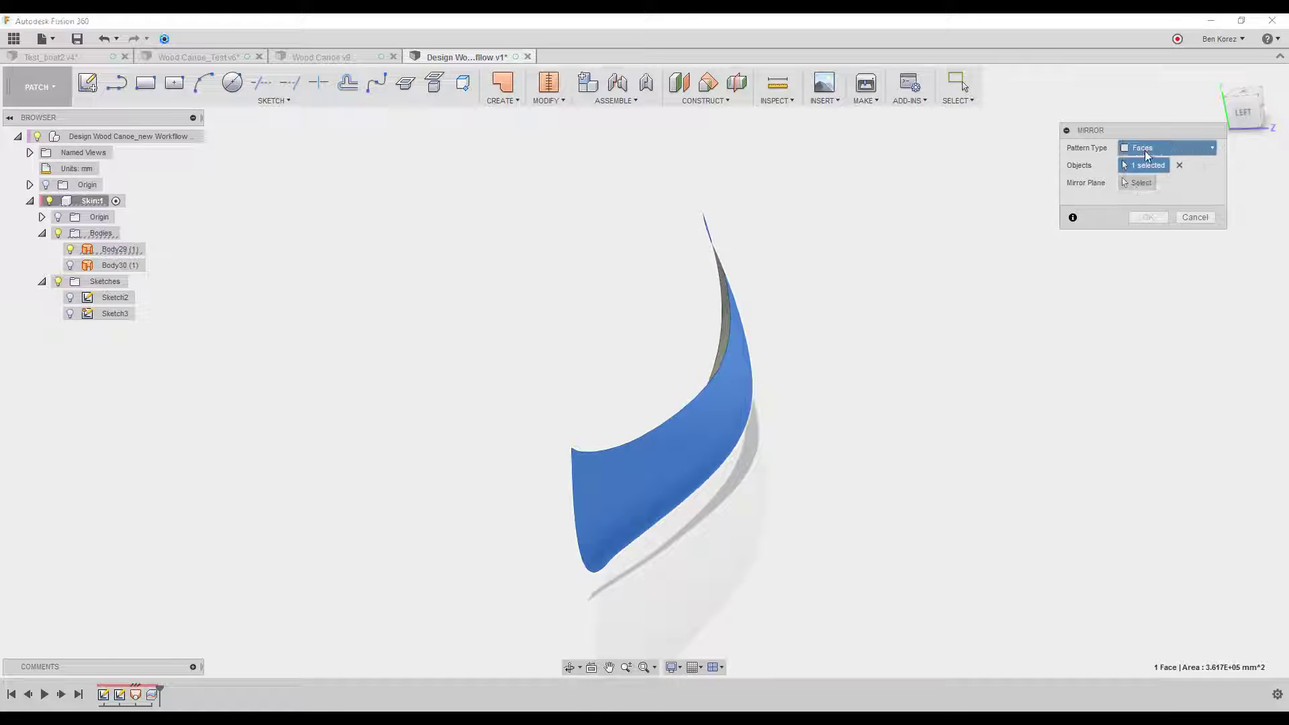
pyautogui.click(1169, 148)
pyautogui.click(1142, 193)
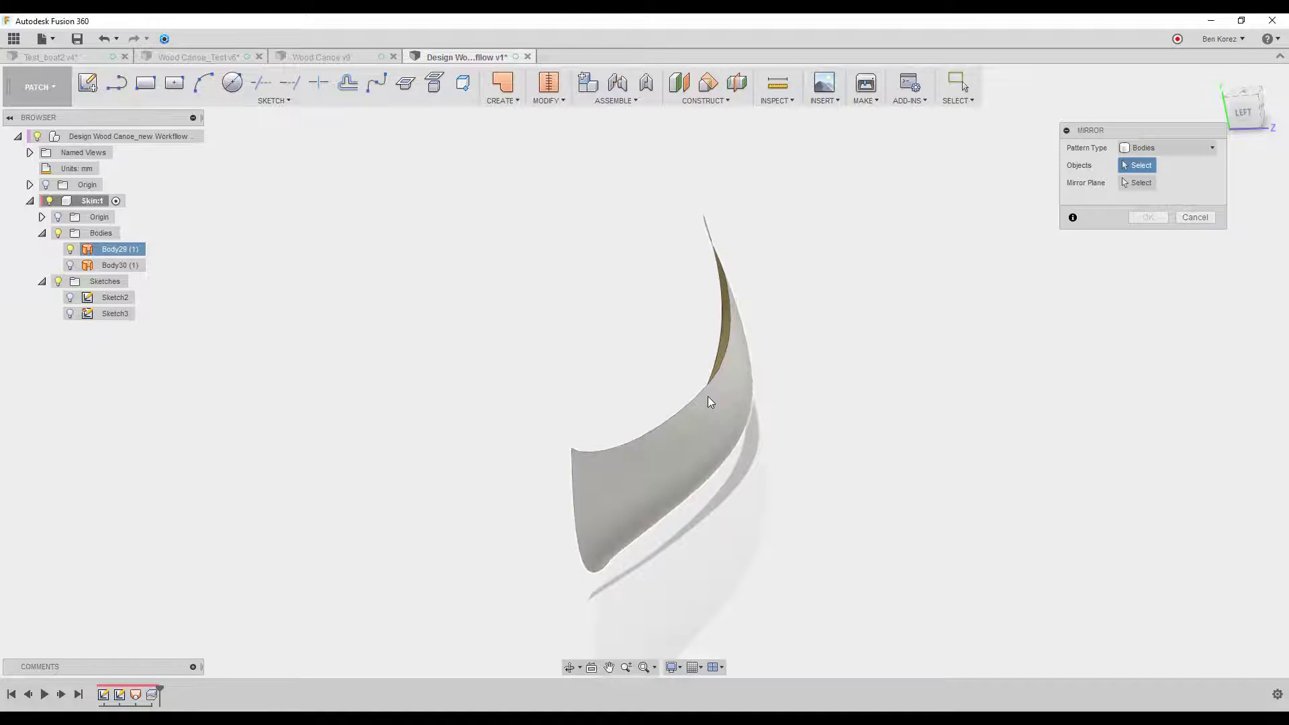
pyautogui.click(734, 393)
pyautogui.click(1127, 183)
pyautogui.keyDown('shift'); pyautogui.moveTo(933, 202); pyautogui.dragTo(680, 285, button='middle'); pyautogui.keyUp('shift')
pyautogui.click(679, 287)
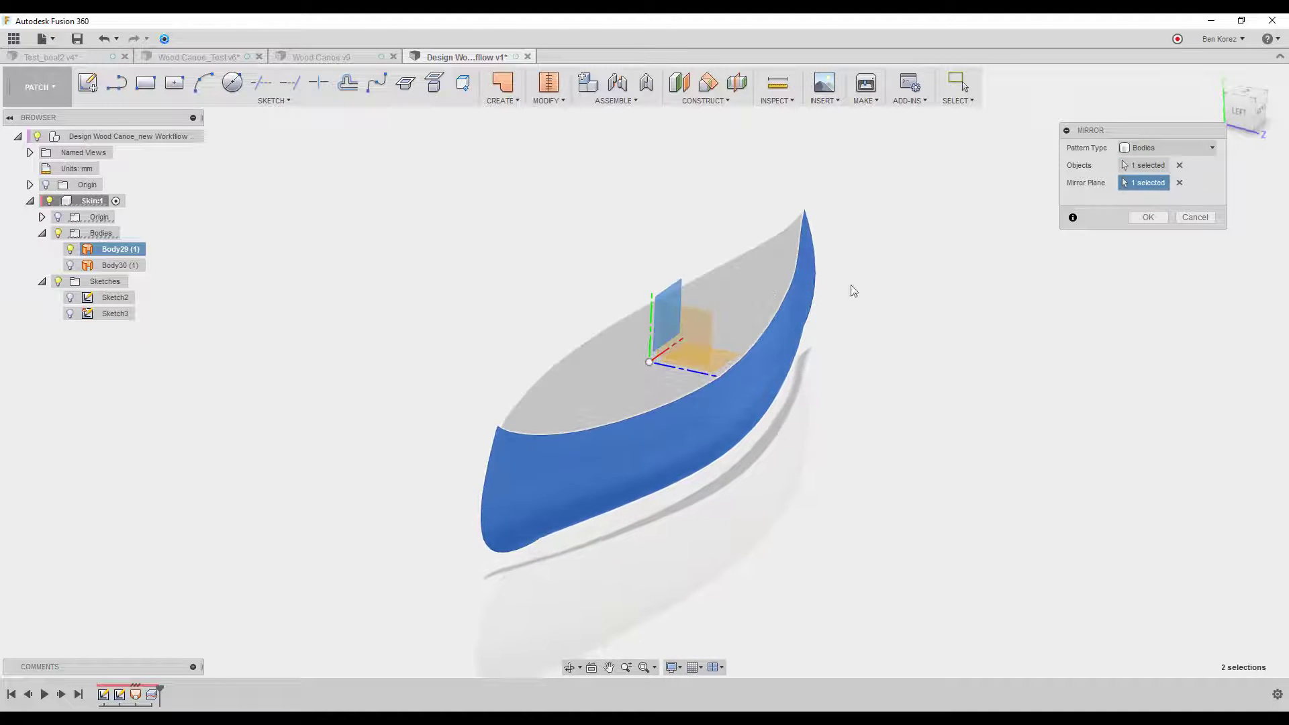
pyautogui.click(1149, 217)
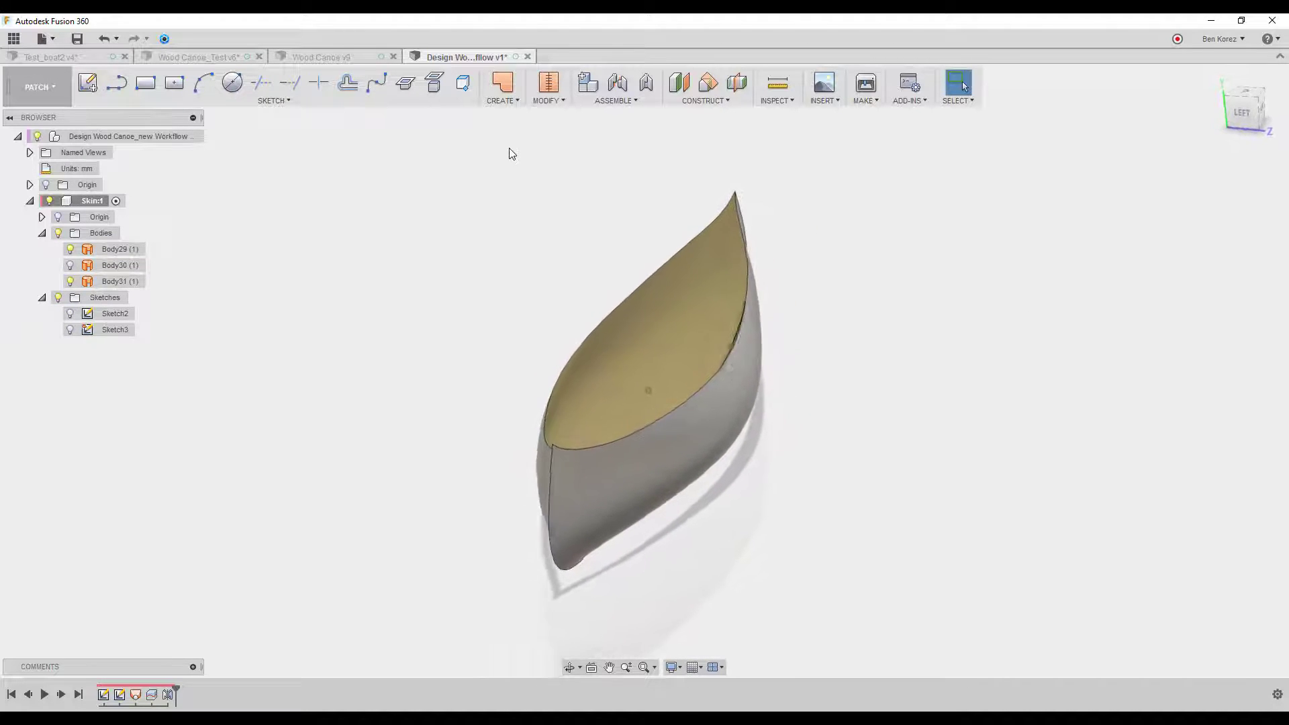
# Stitch the two mirrored hull halves into one surface body with a 1.00 mm tolerance
pyautogui.click(549, 84)
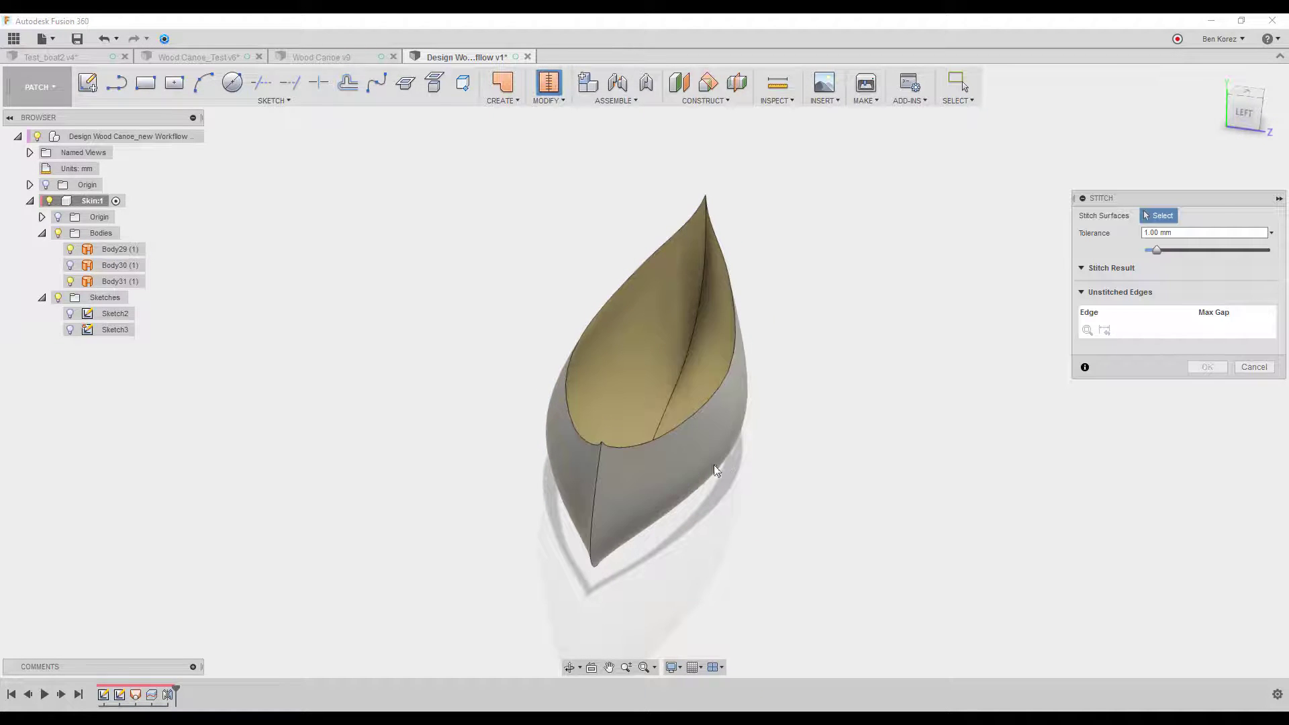
pyautogui.click(624, 483)
pyautogui.click(574, 463)
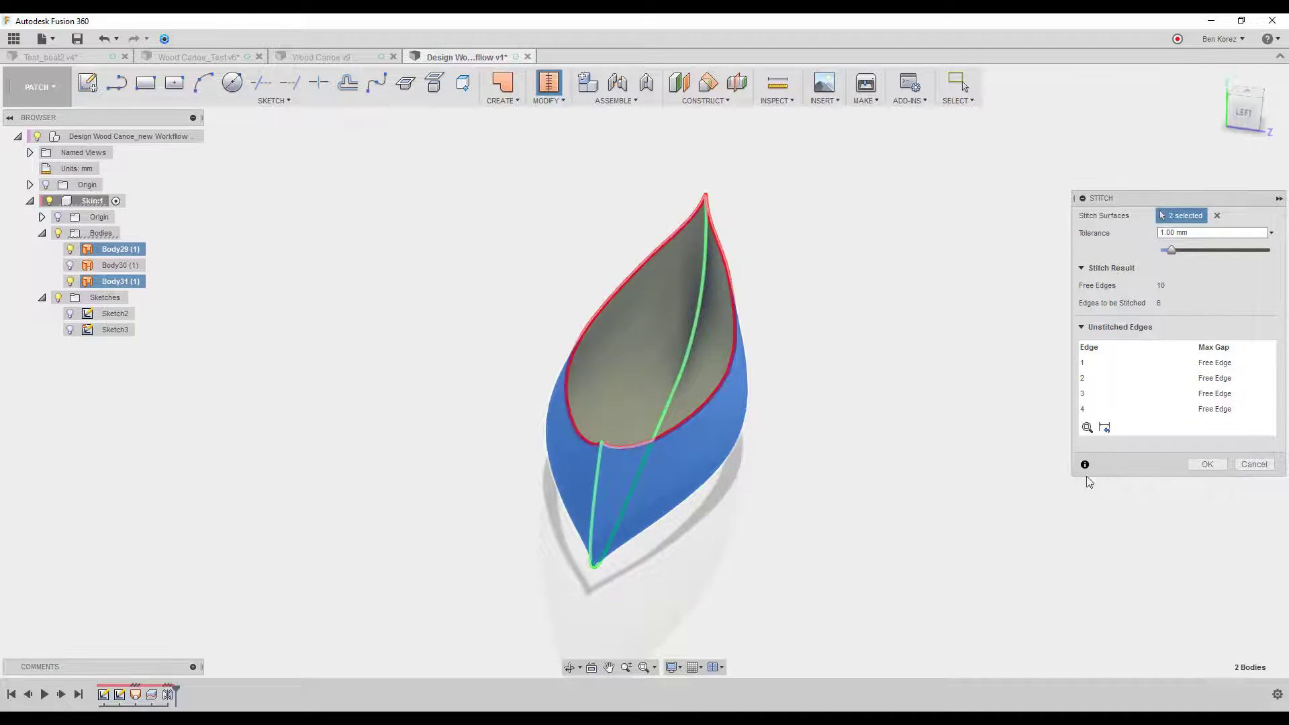
pyautogui.click(1190, 466)
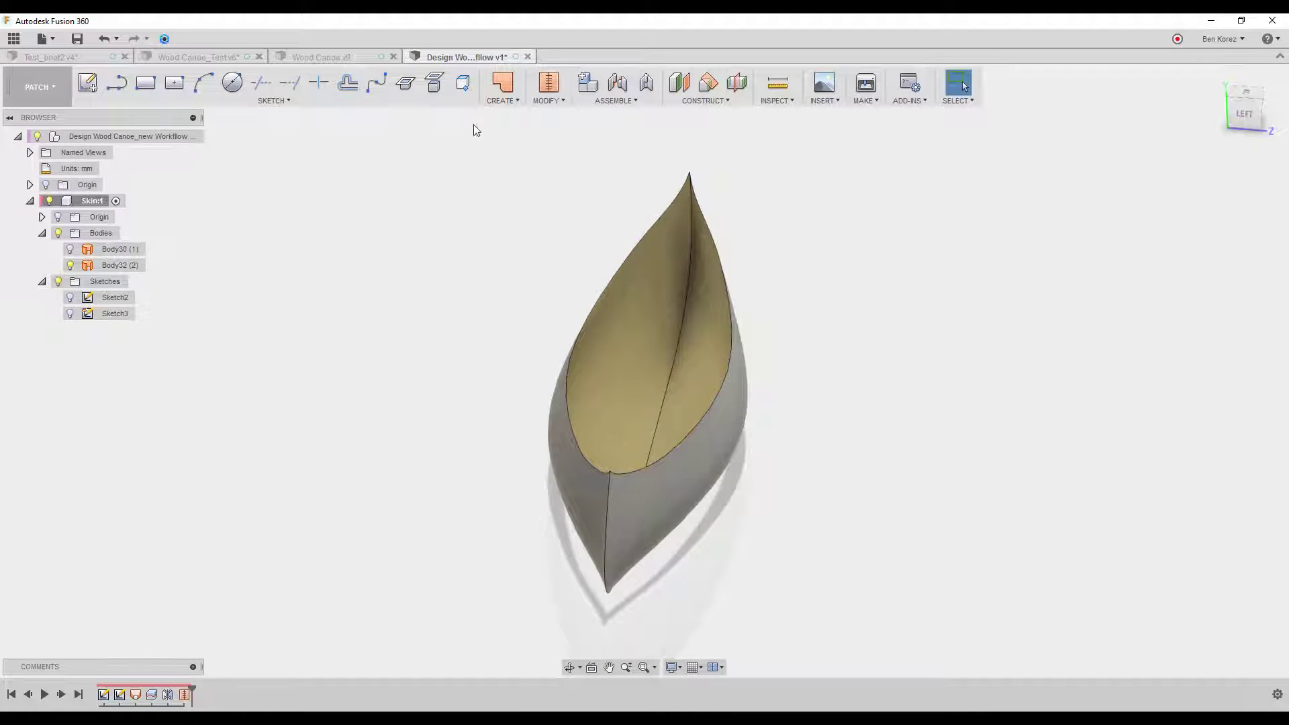
# Thicken both stitched hull faces by -2 mm on one side as a new body in the Skin component
pyautogui.click(501, 101)
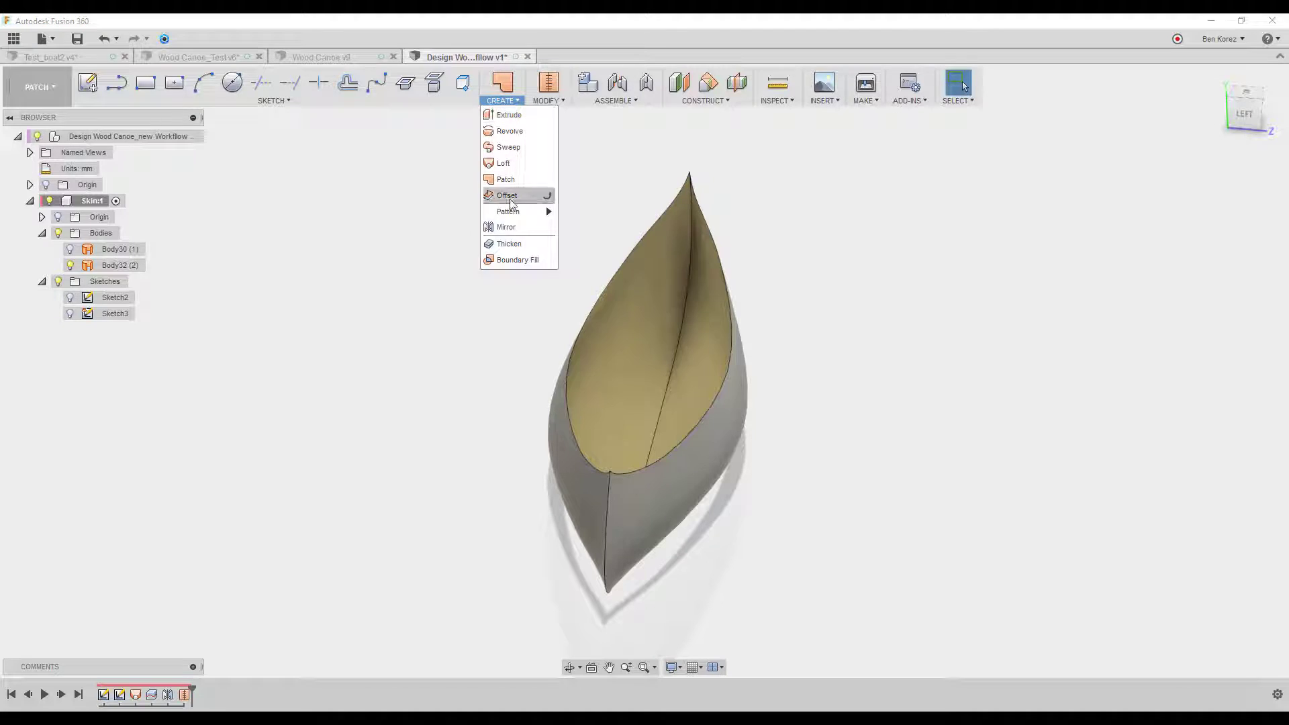
pyautogui.click(510, 245)
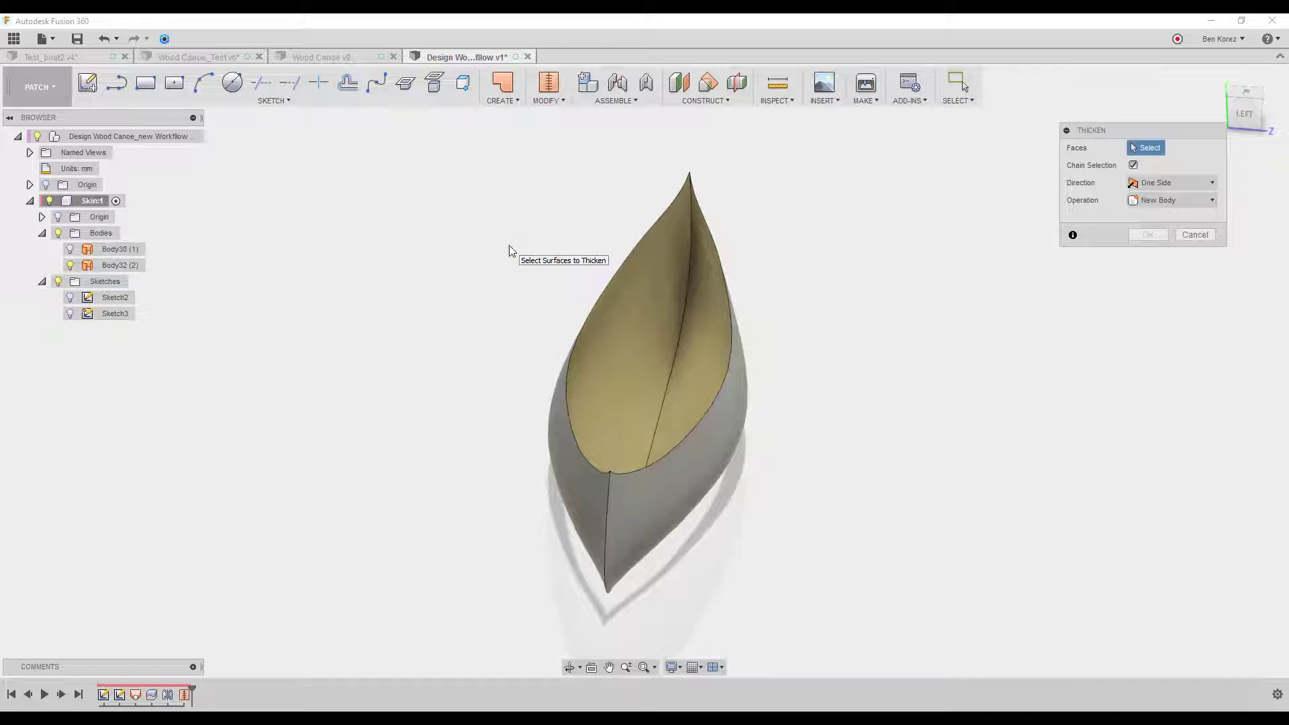
pyautogui.click(626, 272)
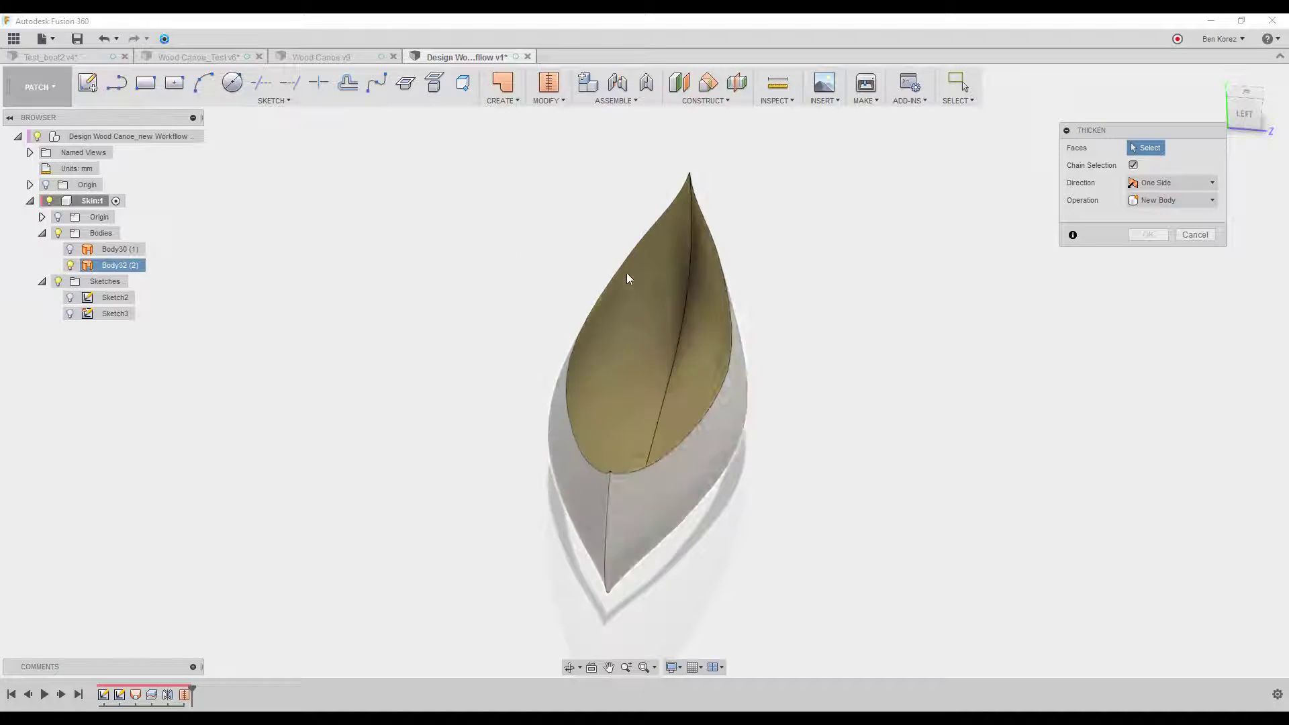
pyautogui.click(627, 307)
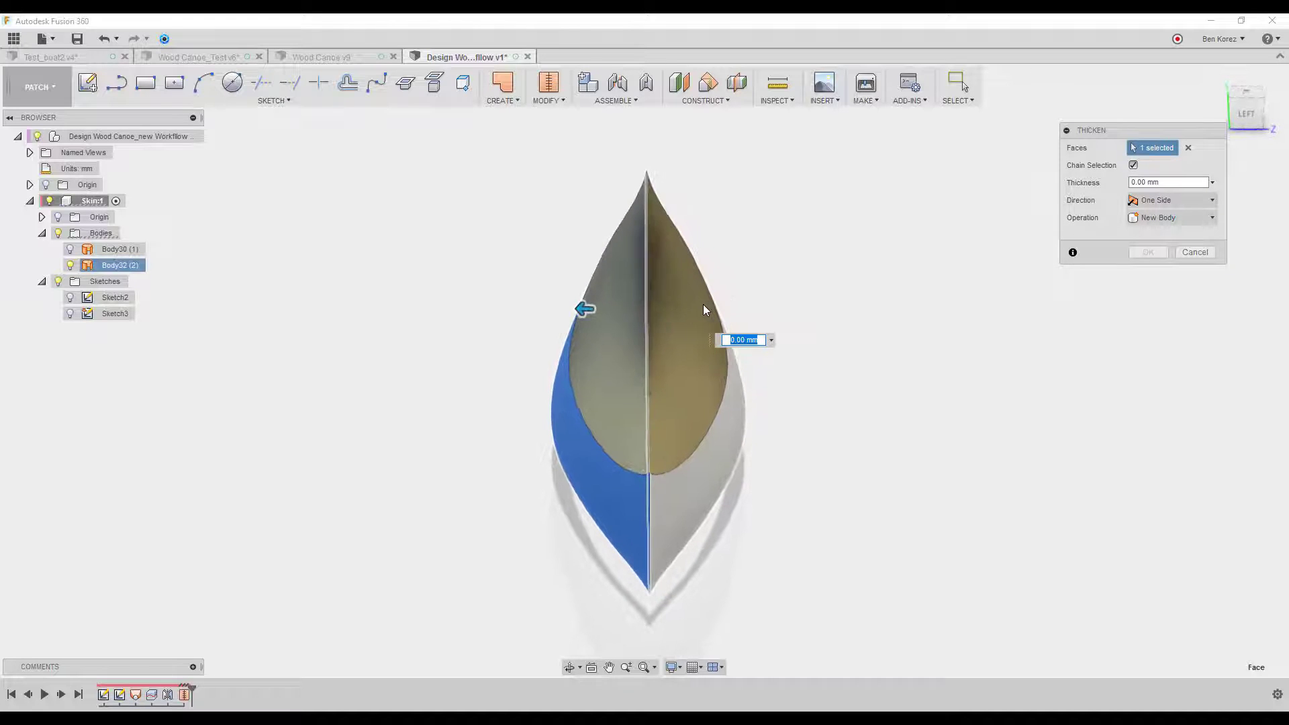
pyautogui.click(703, 304)
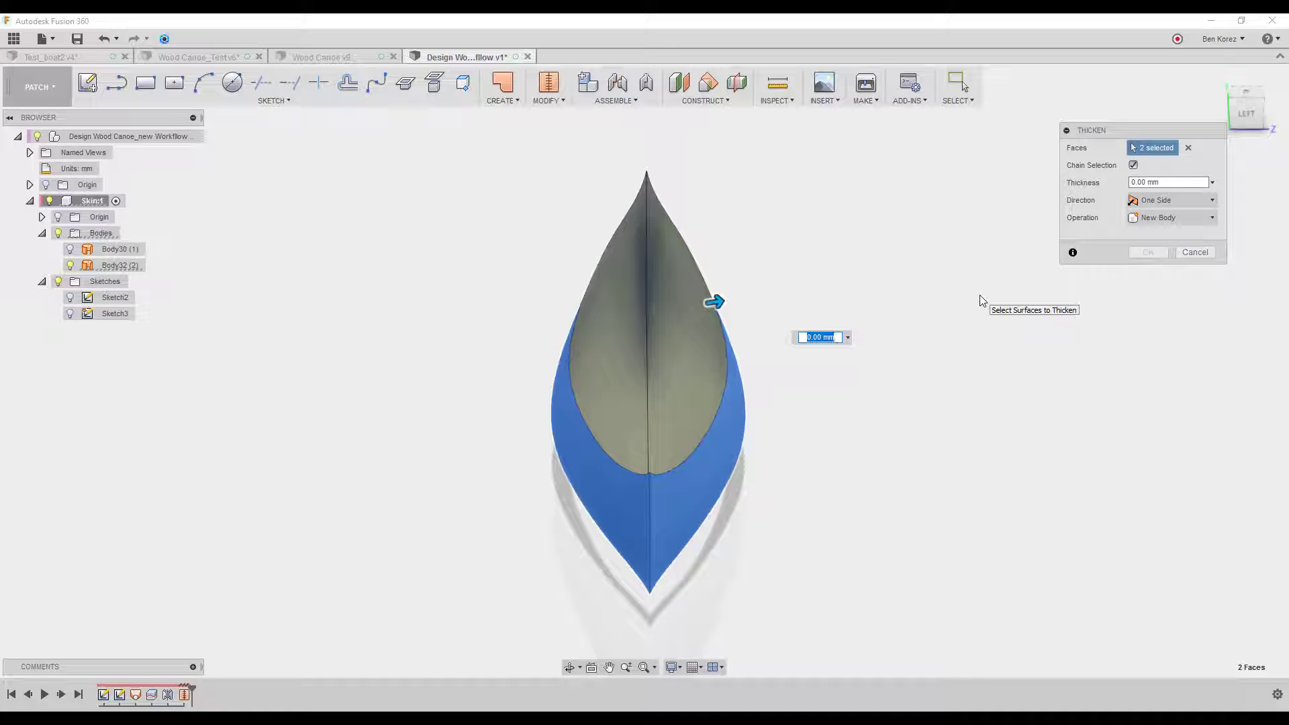
pyautogui.write('2')
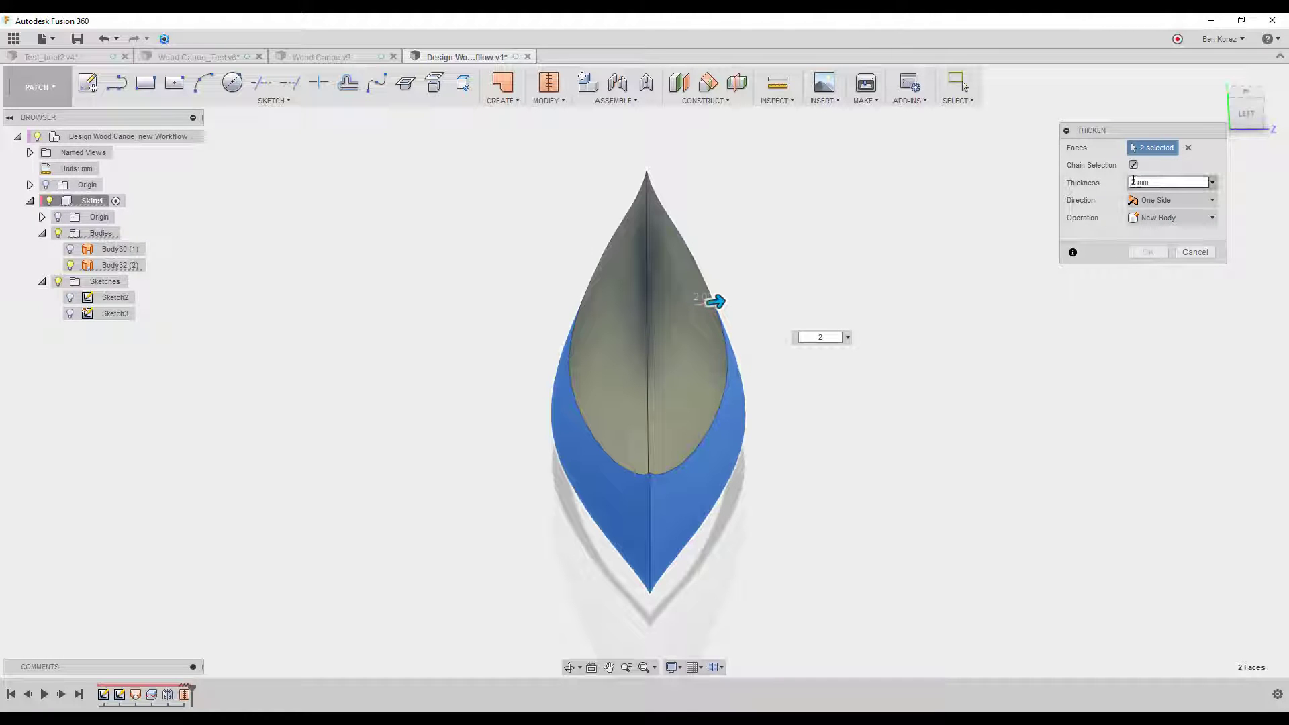
pyautogui.click(1135, 181)
pyautogui.write('2')
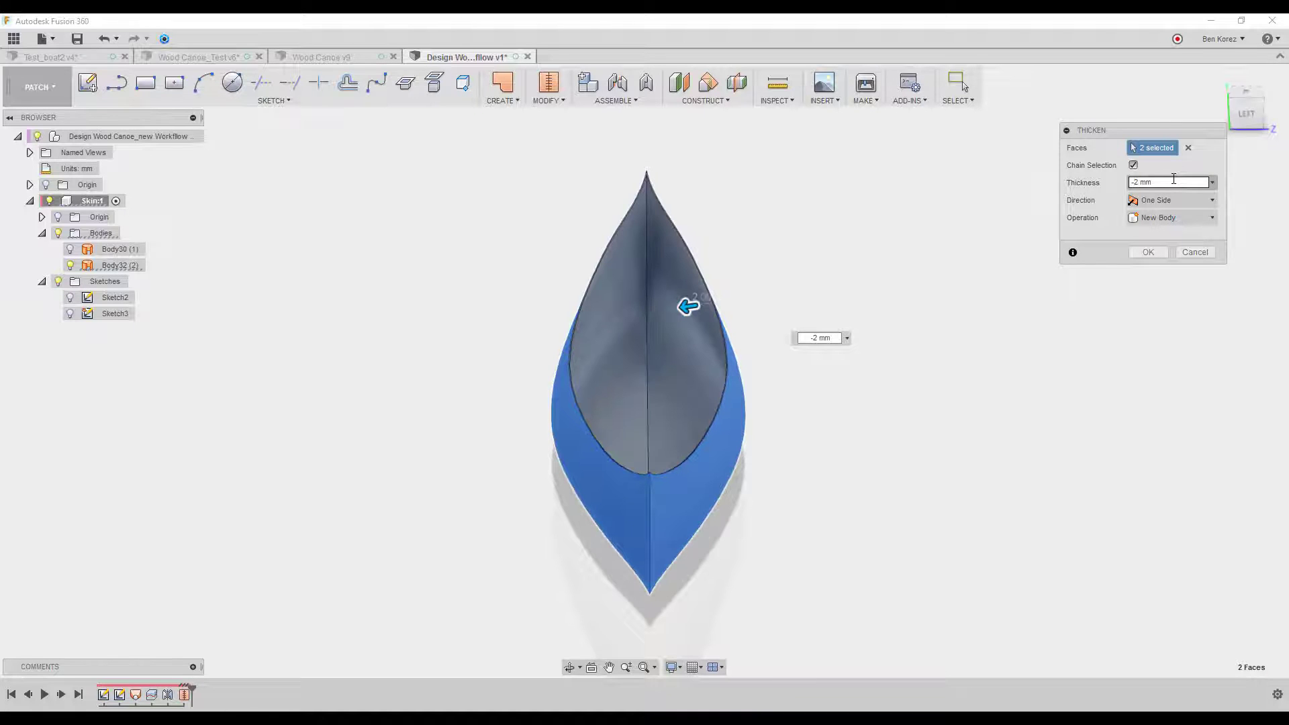
pyautogui.click(1144, 254)
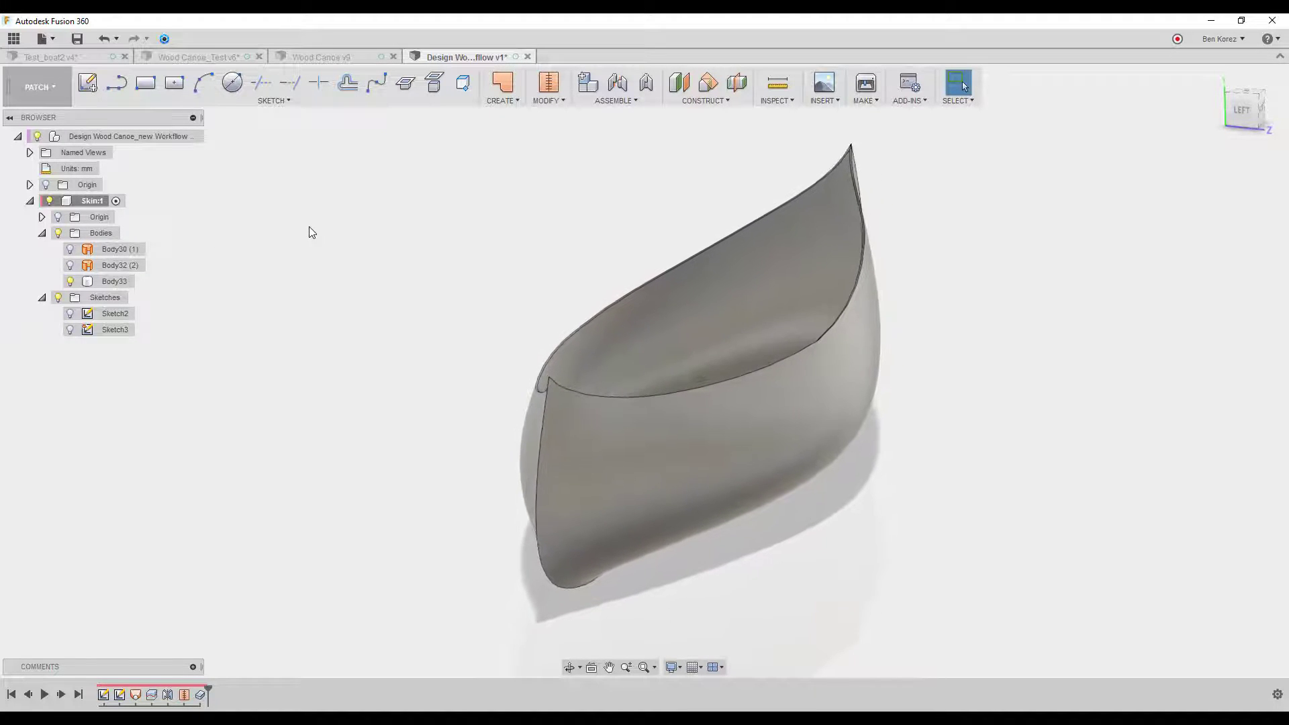
# Collapse the Skin component's bodies and sketches, and create a new component named Ribs under the top-level design
pyautogui.click(42, 233)
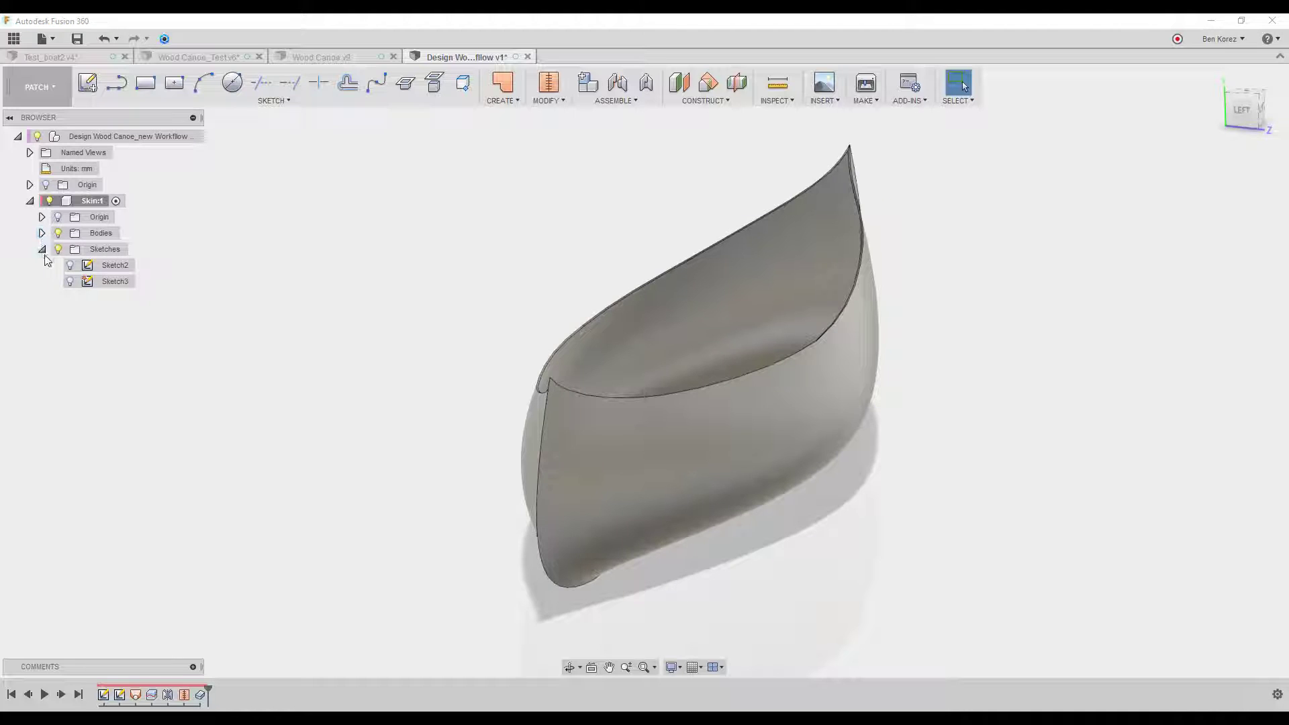
pyautogui.click(42, 249)
pyautogui.rightClick(131, 137)
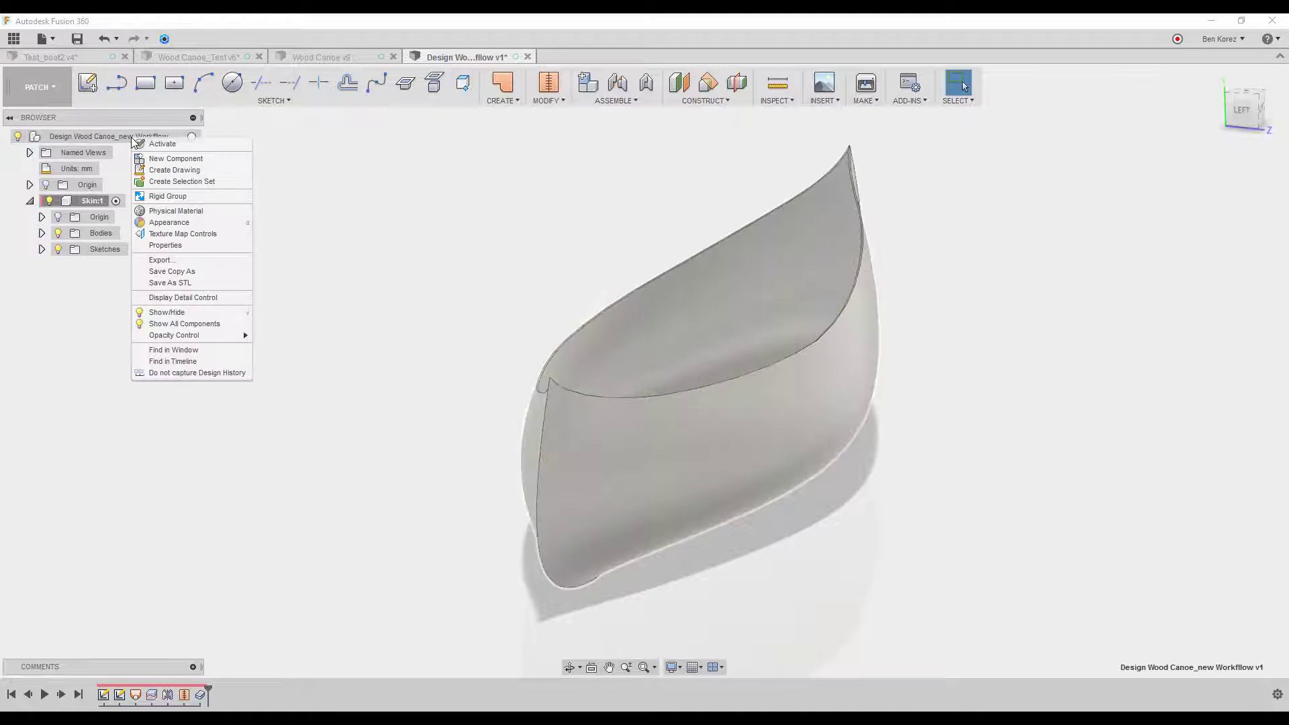
pyautogui.click(183, 159)
pyautogui.click(102, 267)
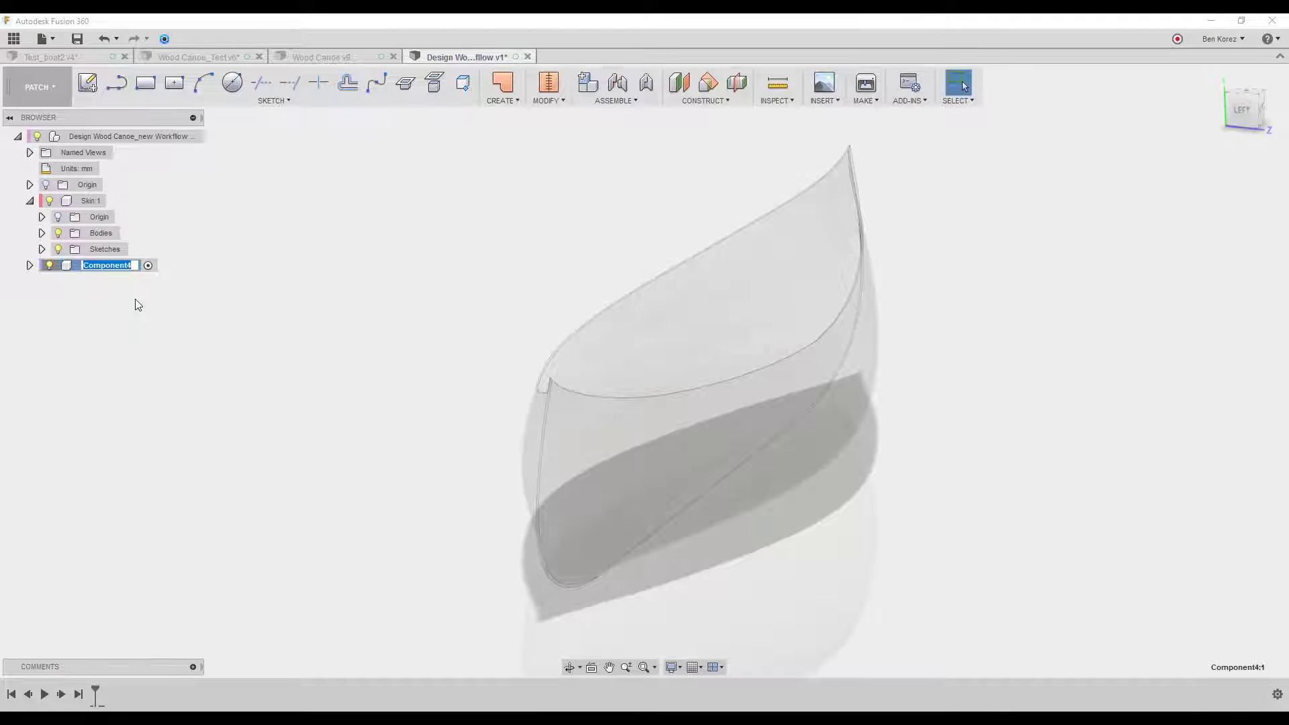
pyautogui.write('Ribs')
pyautogui.press('Return')
# Offset the skin's two inner hull faces by 0.00 mm as a new surface body in the Ribs component
pyautogui.click(501, 100)
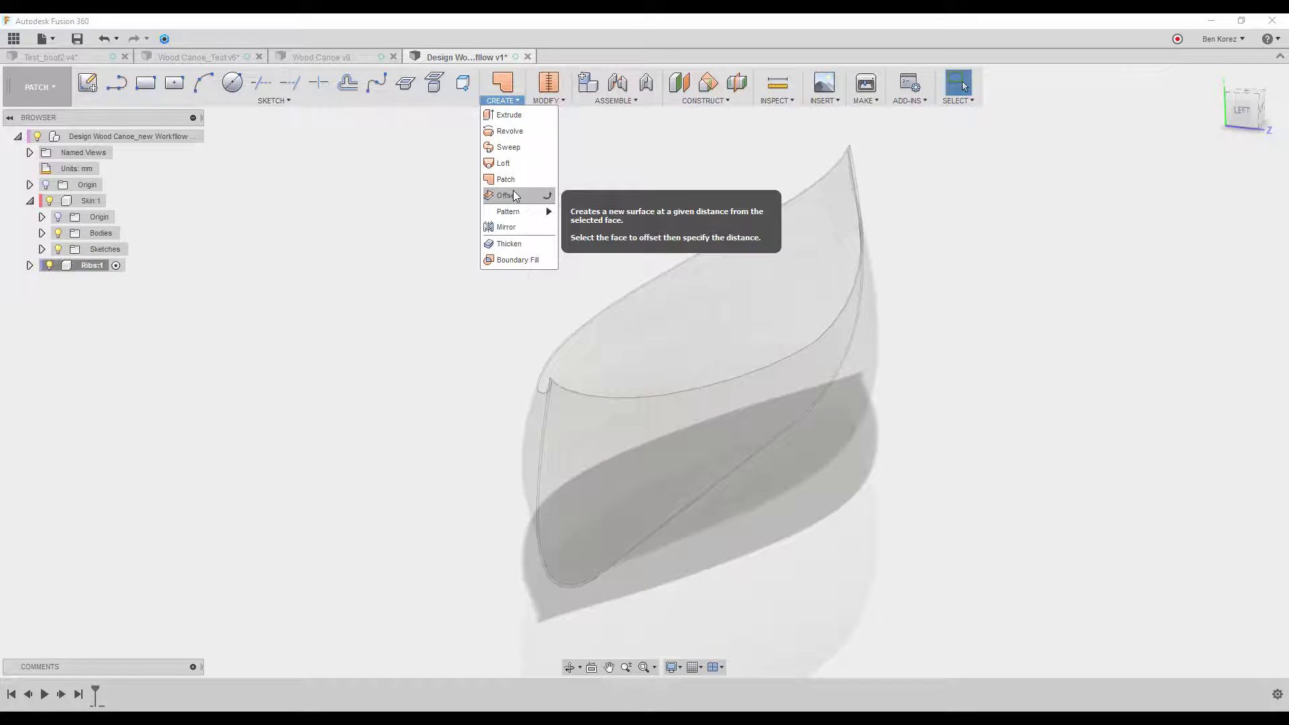
pyautogui.click(516, 197)
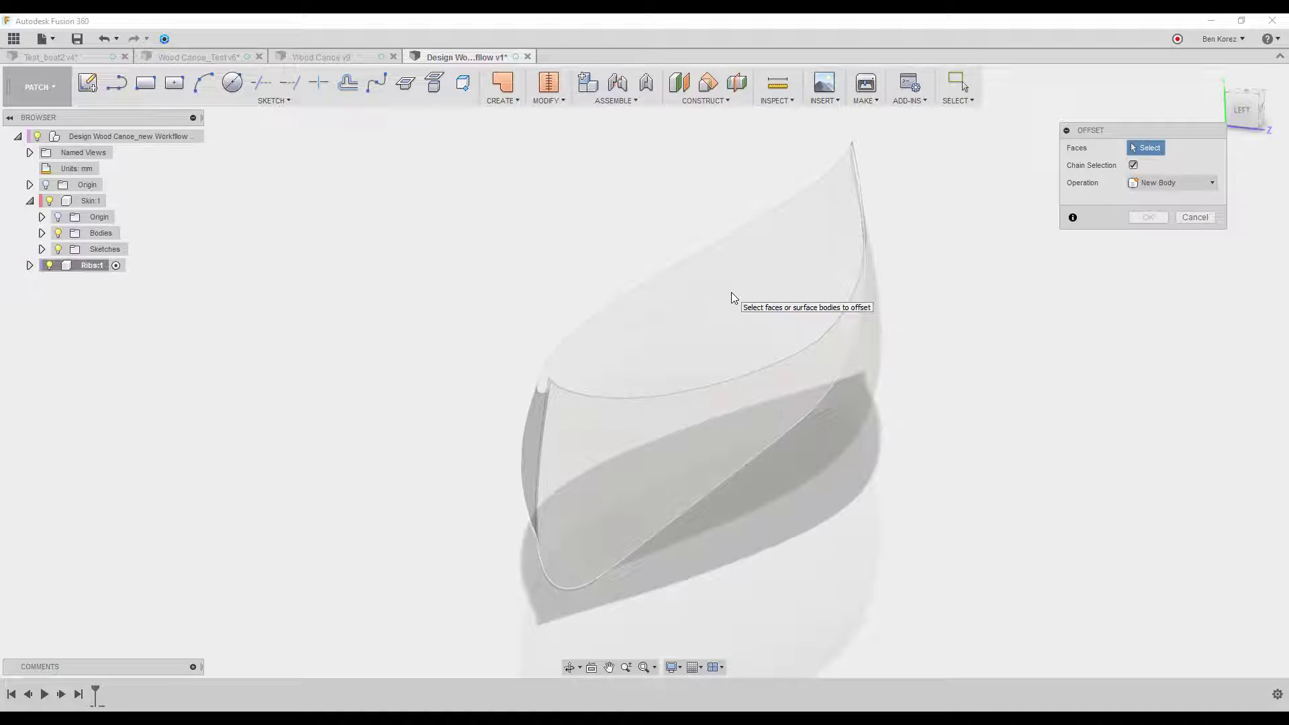
pyautogui.click(732, 293)
pyautogui.keyDown('shift'); pyautogui.moveTo(731, 292); pyautogui.dragTo(698, 262, button='middle'); pyautogui.keyUp('shift')
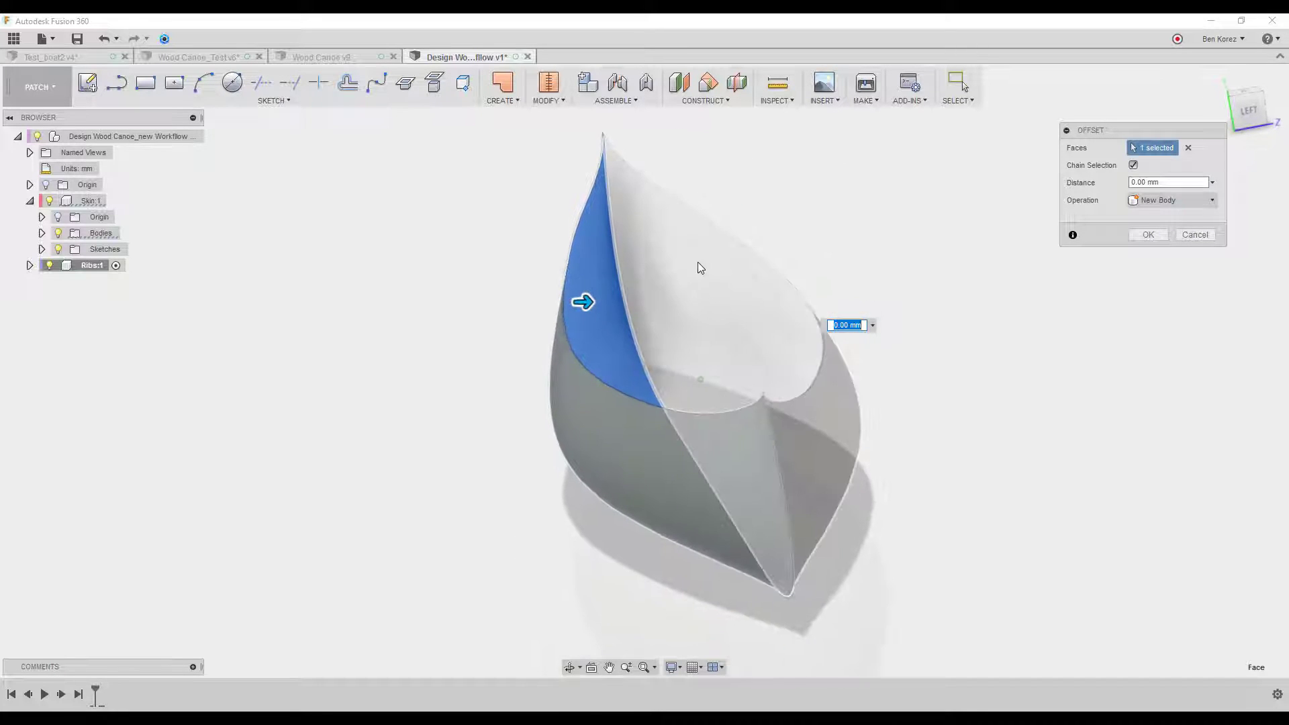
pyautogui.click(699, 264)
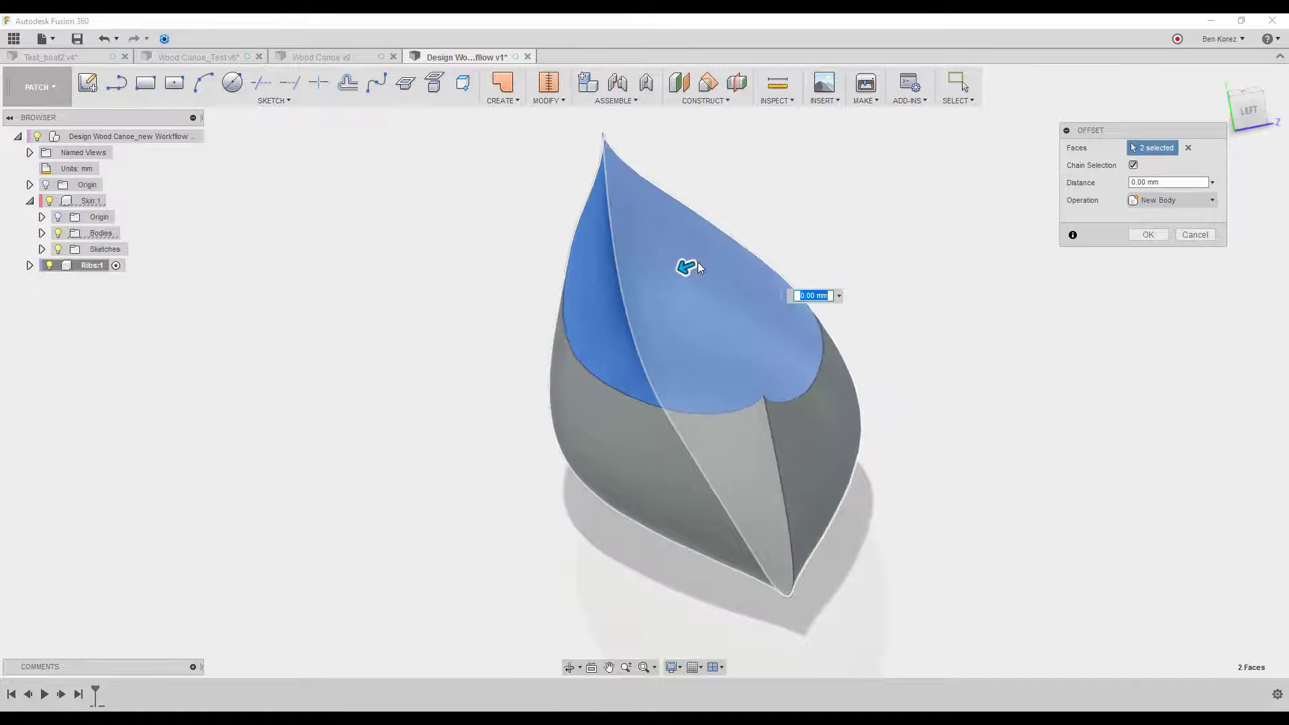
pyautogui.click(1146, 236)
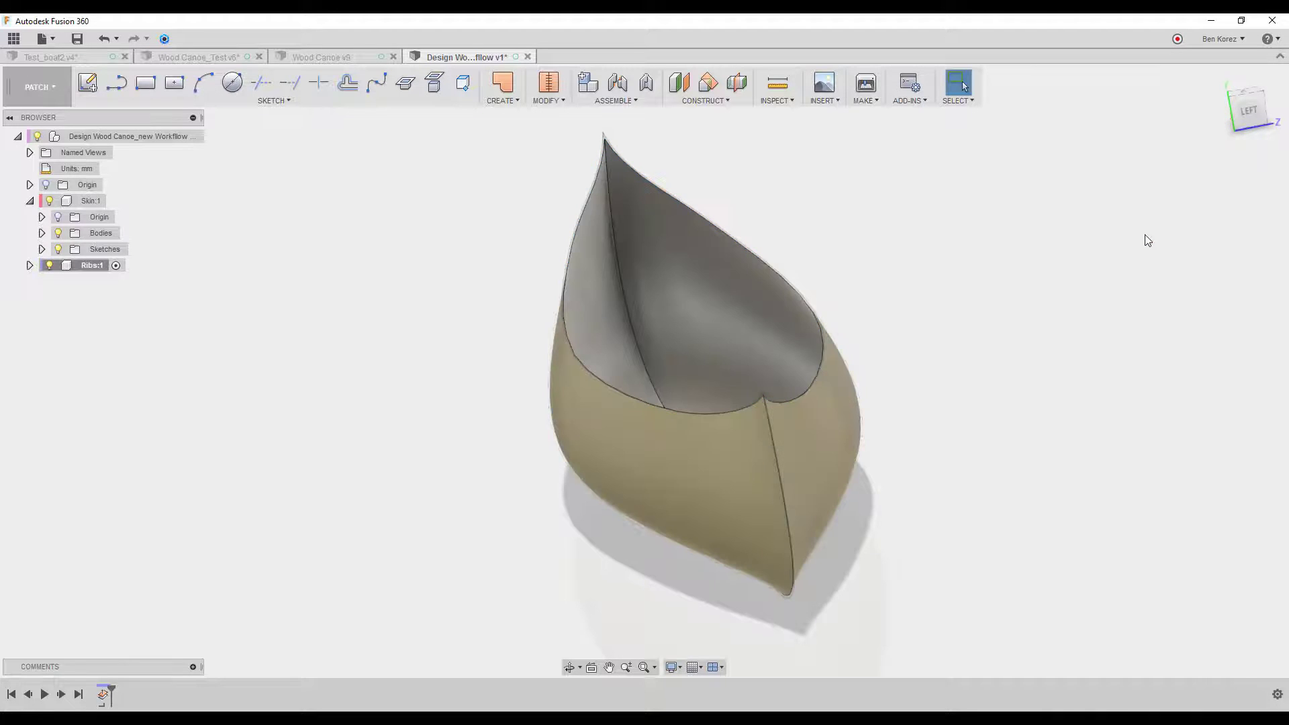
# Hide the Skin component and expand the Ribs component to list its bodies
pyautogui.keyDown('shift'); pyautogui.moveTo(1146, 235); pyautogui.dragTo(249, 215, button='middle'); pyautogui.keyUp('shift')
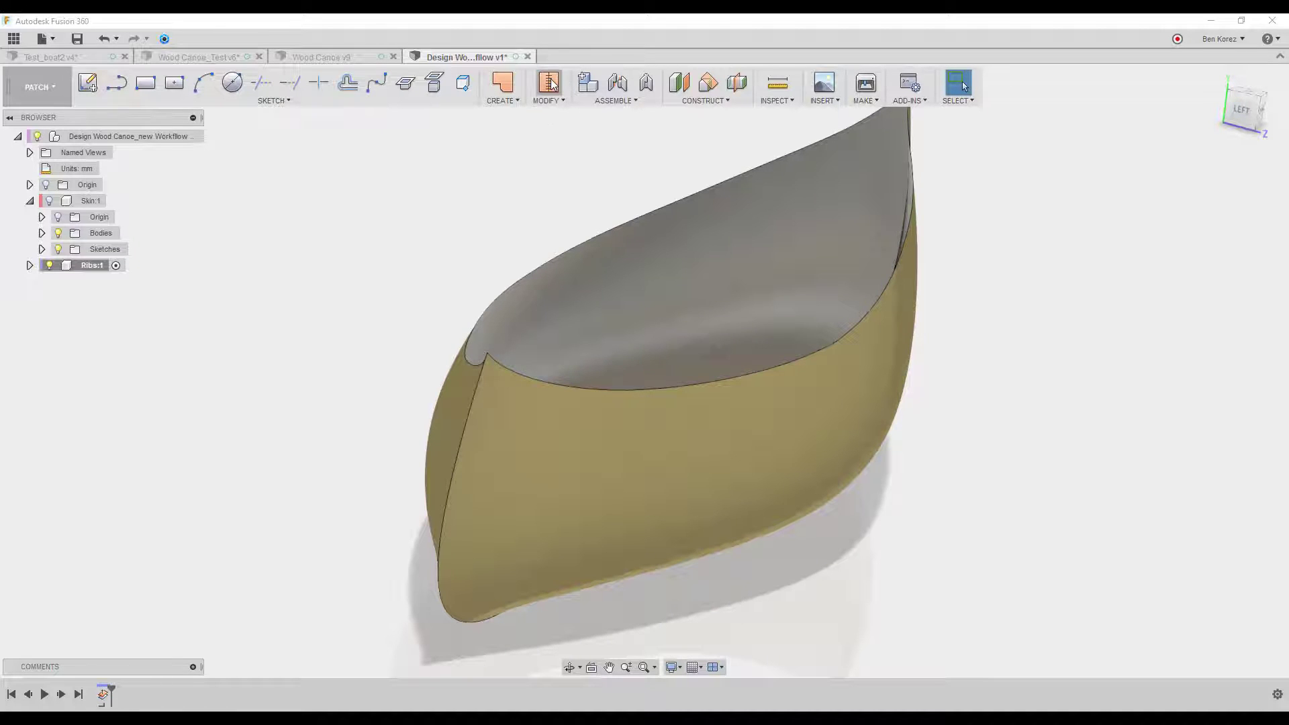
pyautogui.click(30, 266)
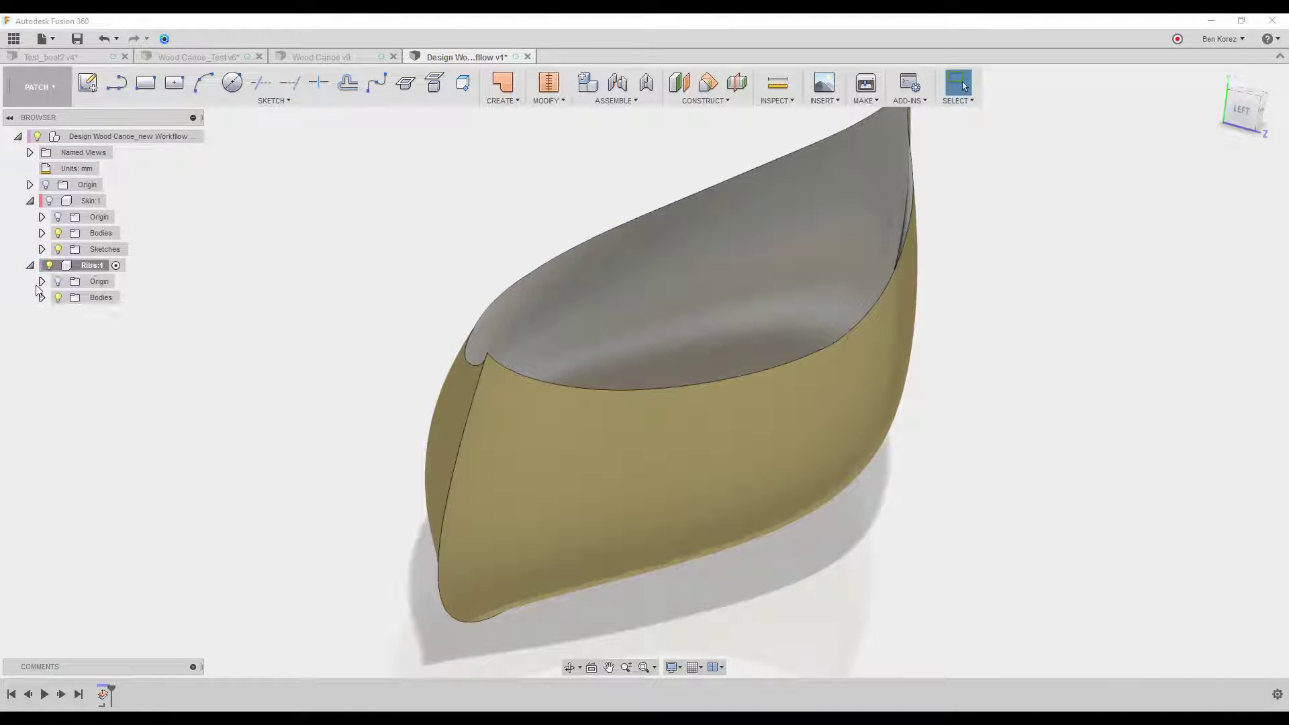
pyautogui.click(41, 298)
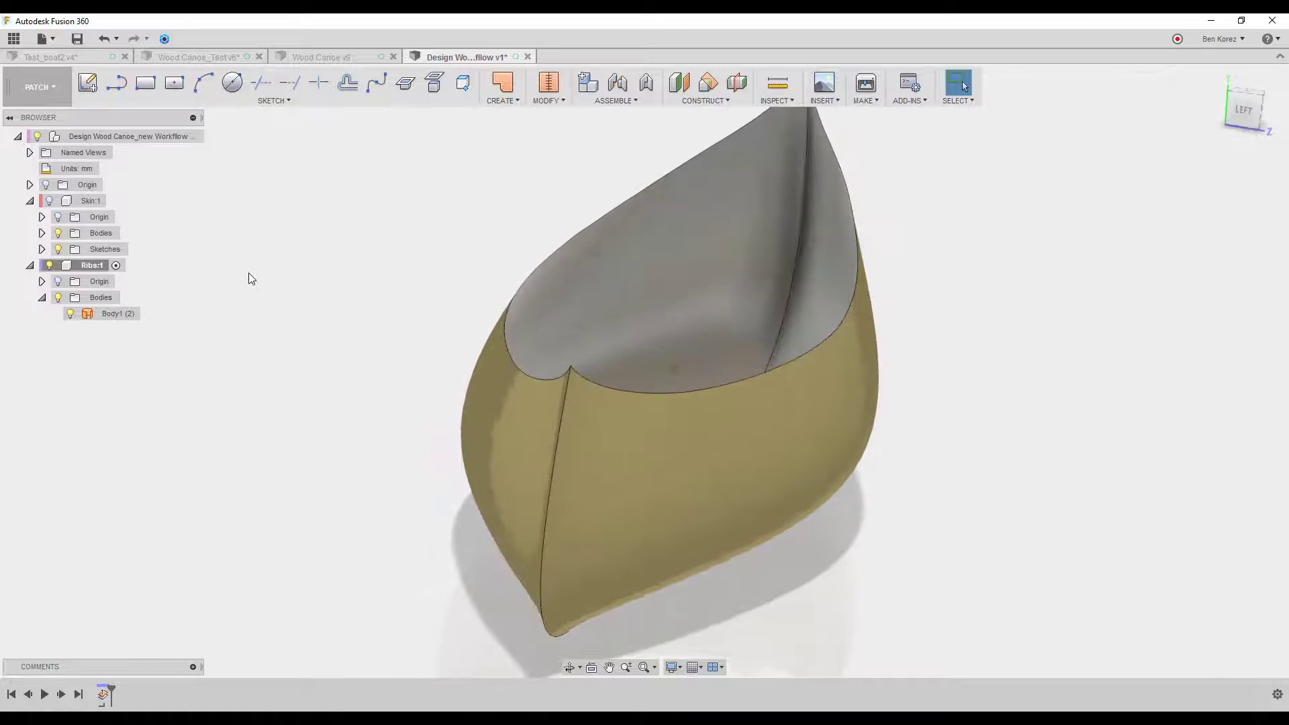
# Thicken both halves of the Ribs surface body 10 mm inward on one side as a new body
pyautogui.click(501, 101)
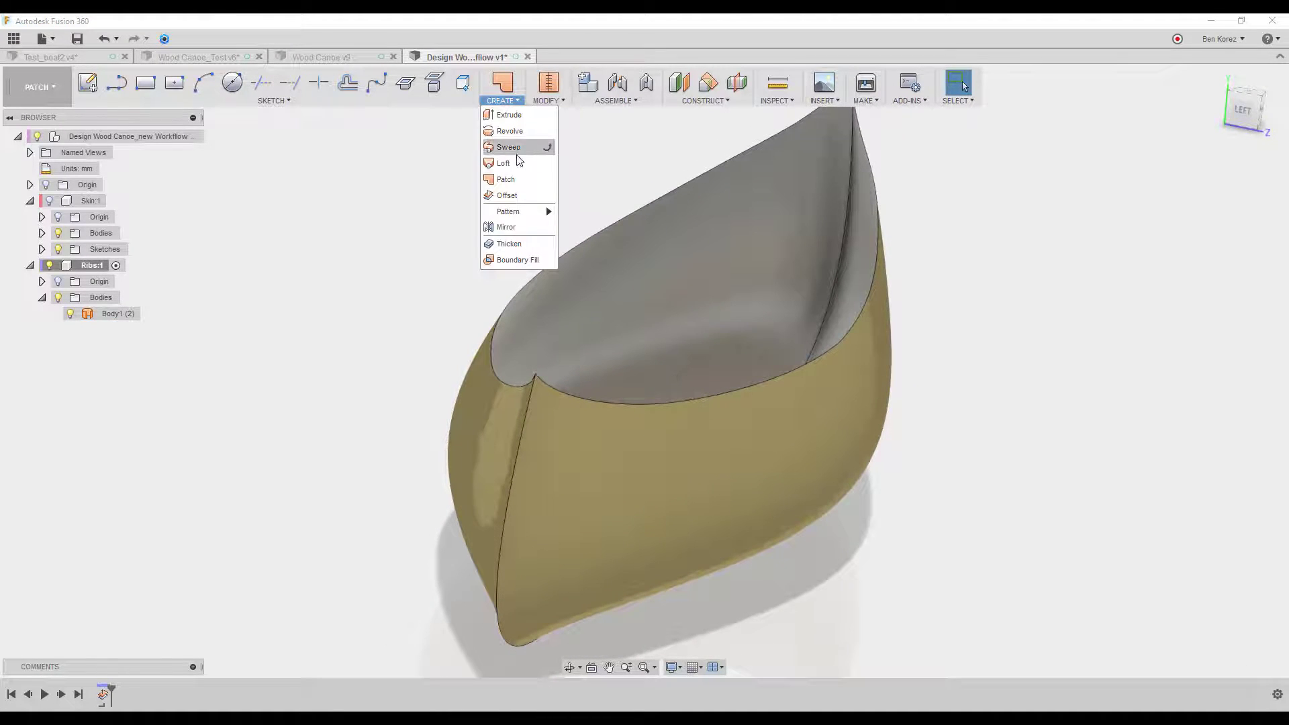
pyautogui.click(505, 246)
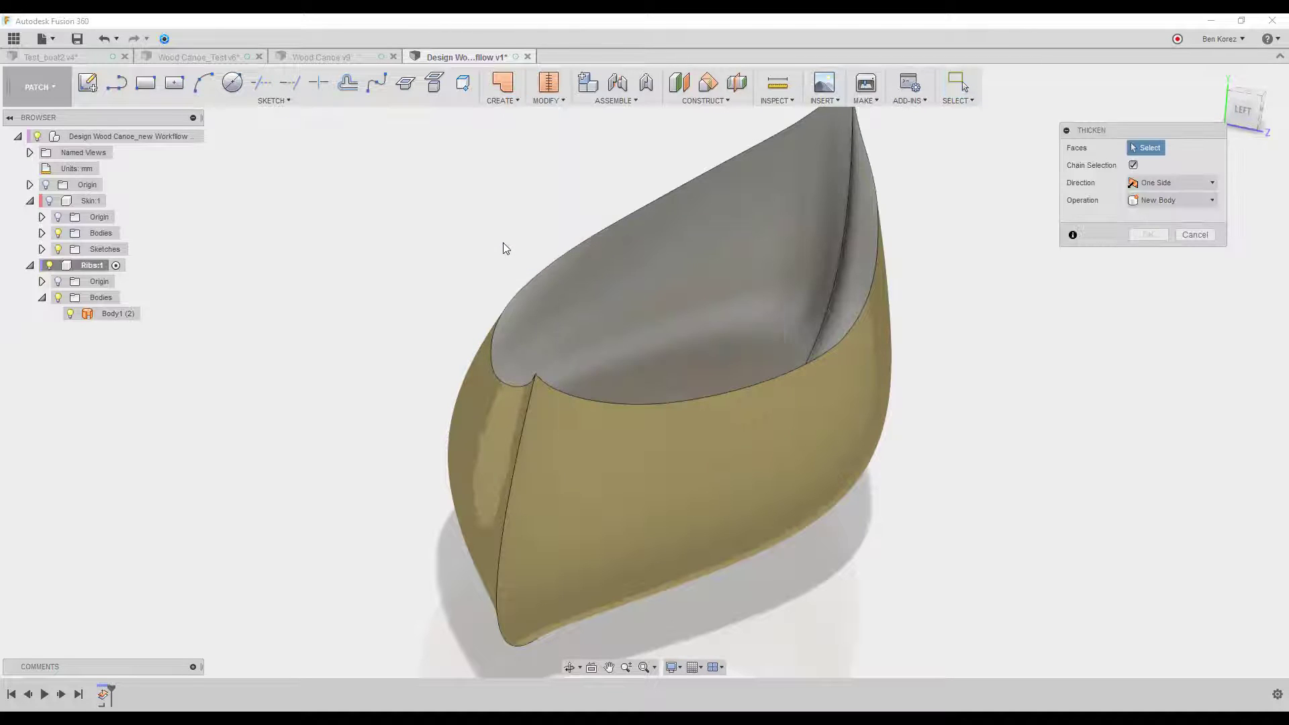
pyautogui.click(791, 263)
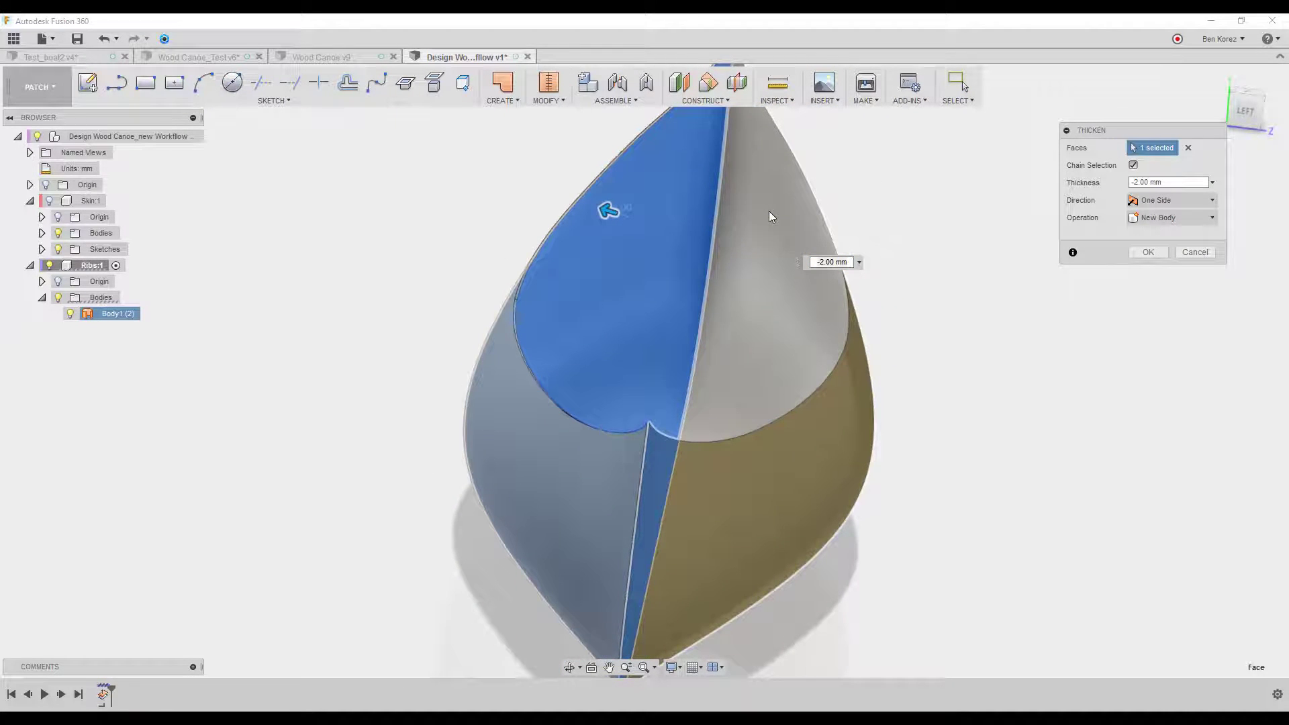
pyautogui.moveTo(608, 211); pyautogui.dragTo(845, 235)
pyautogui.keyDown('shift'); pyautogui.moveTo(905, 234); pyautogui.dragTo(1028, 287, button='middle'); pyautogui.keyUp('shift')
pyautogui.click(1188, 148)
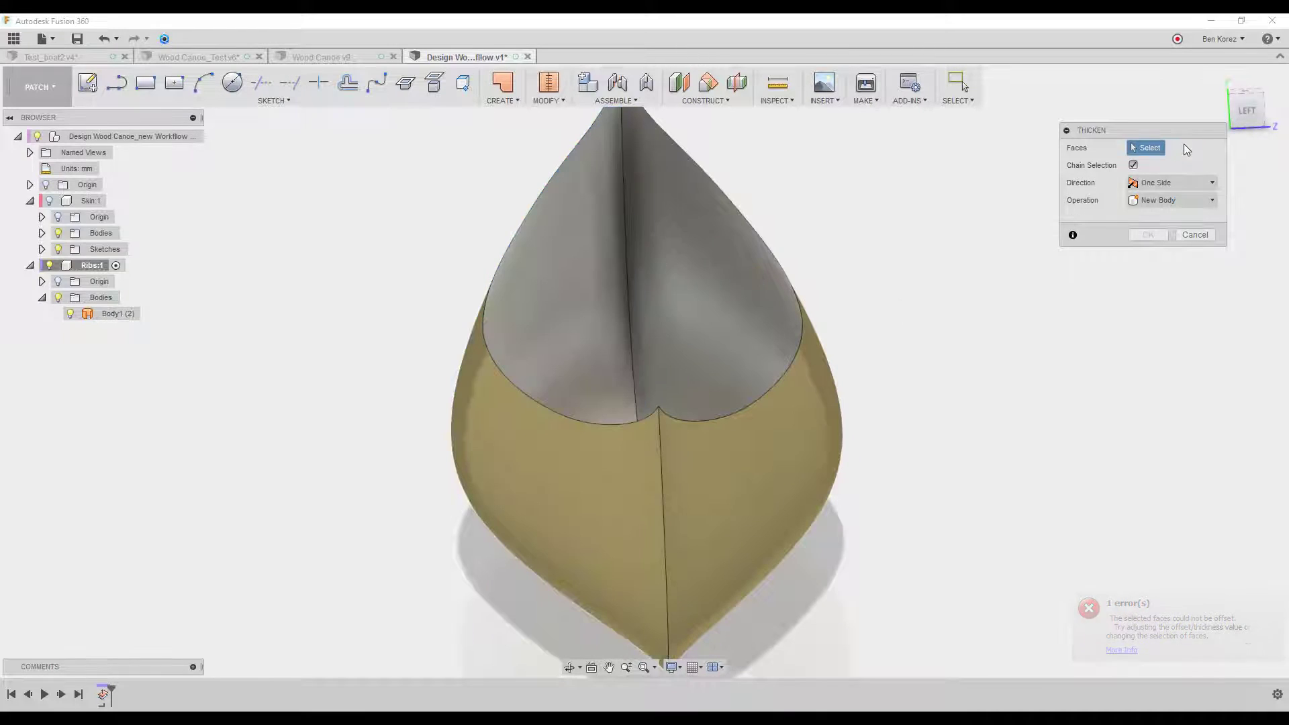
pyautogui.click(591, 254)
pyautogui.click(710, 251)
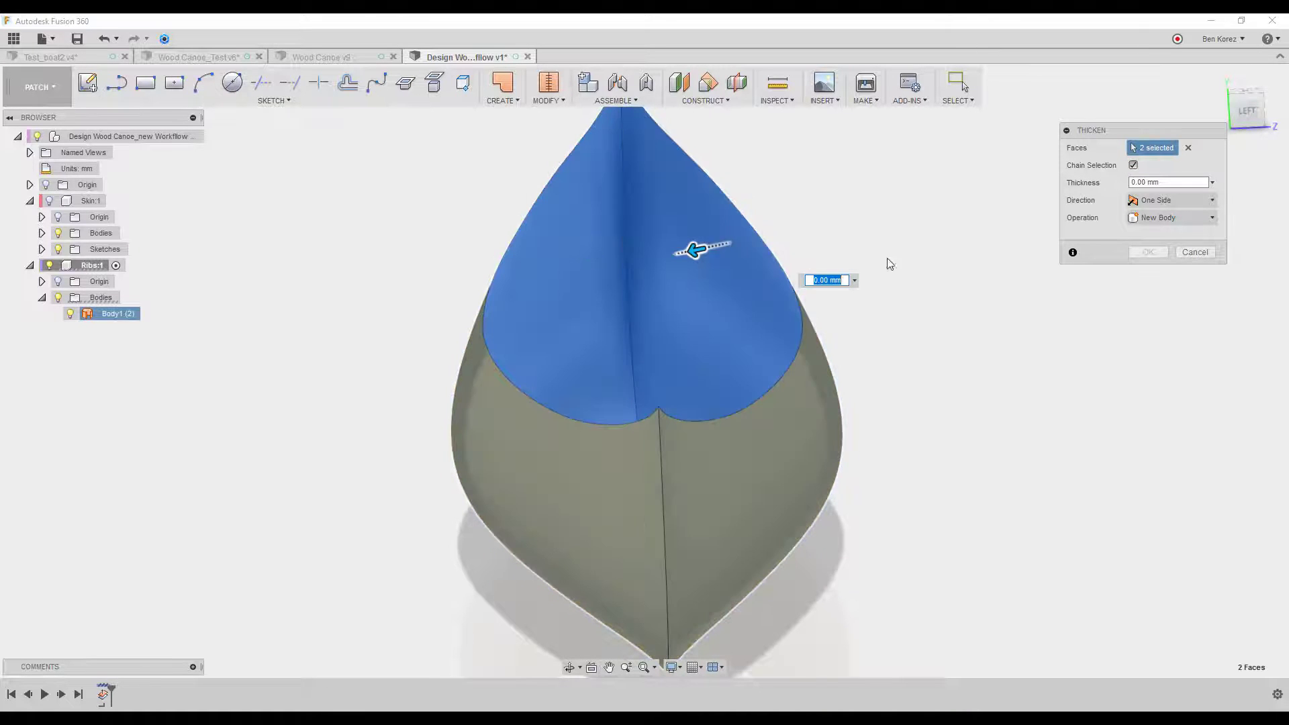
pyautogui.keyDown('shift'); pyautogui.moveTo(1031, 274); pyautogui.dragTo(691, 262, button='middle'); pyautogui.keyUp('shift')
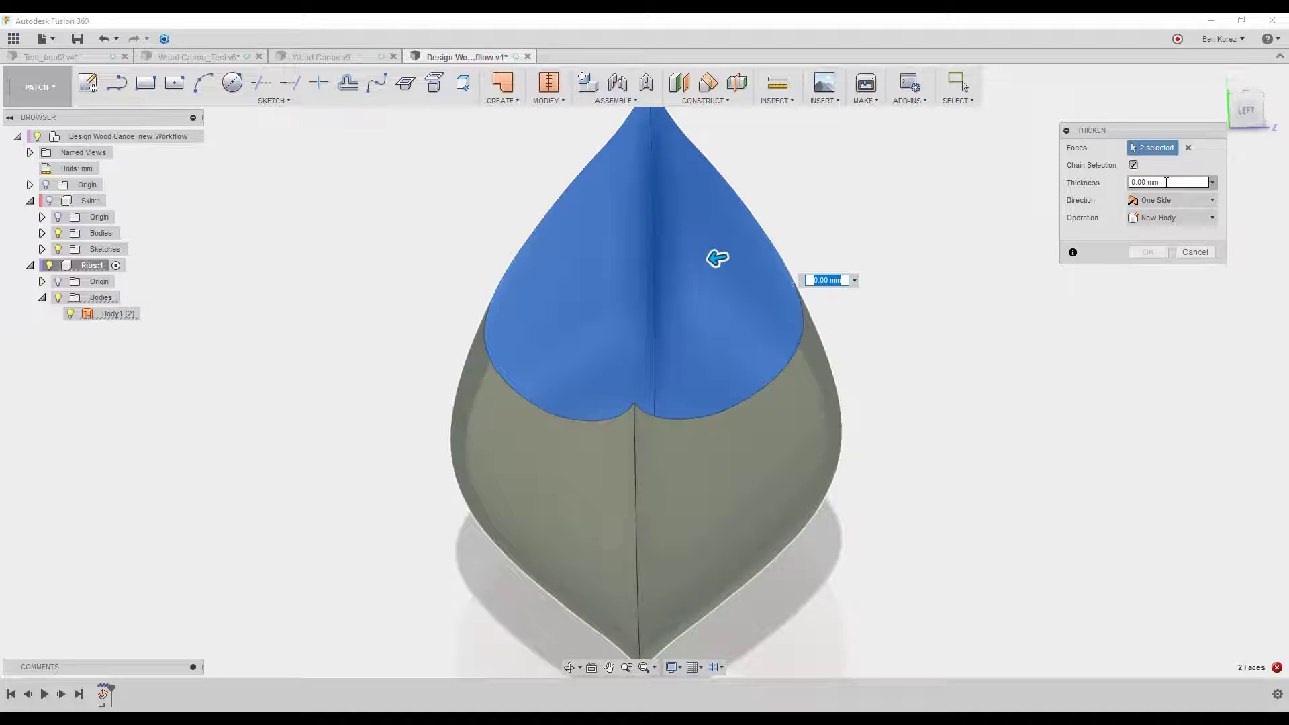
pyautogui.write('5')
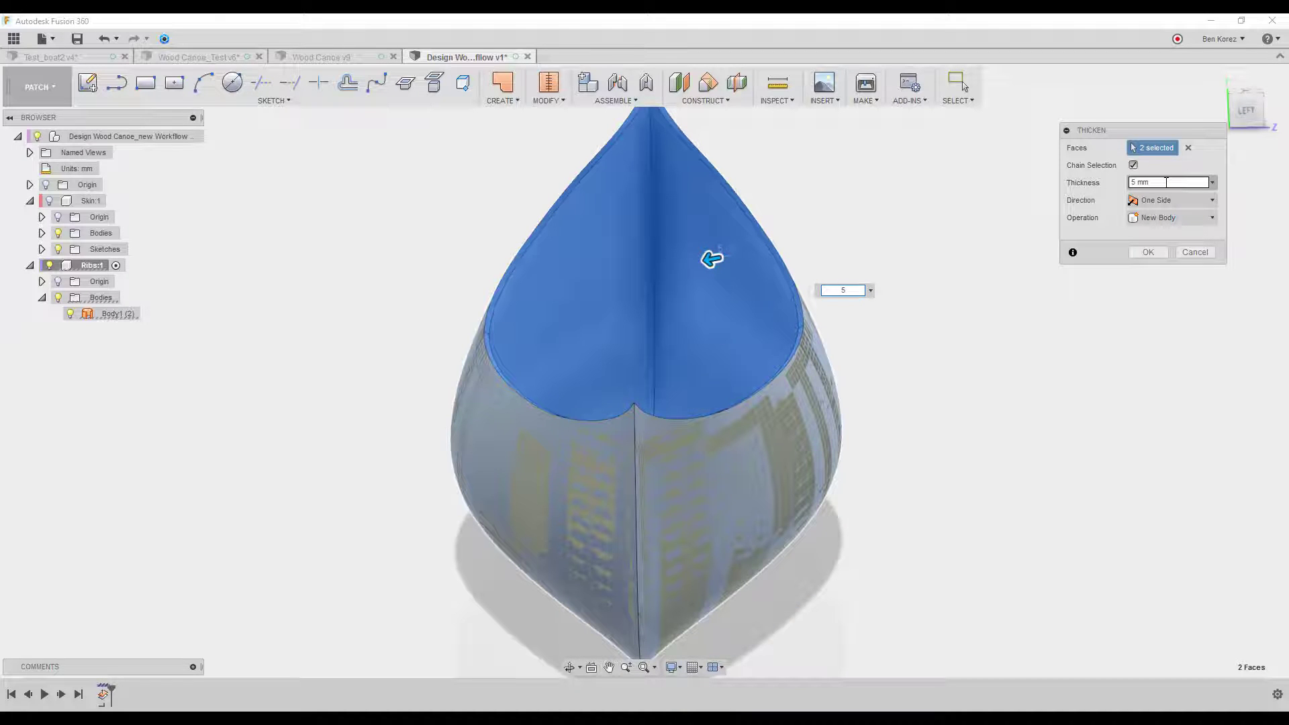
pyautogui.moveTo(1166, 189); pyautogui.dragTo(1116, 186)
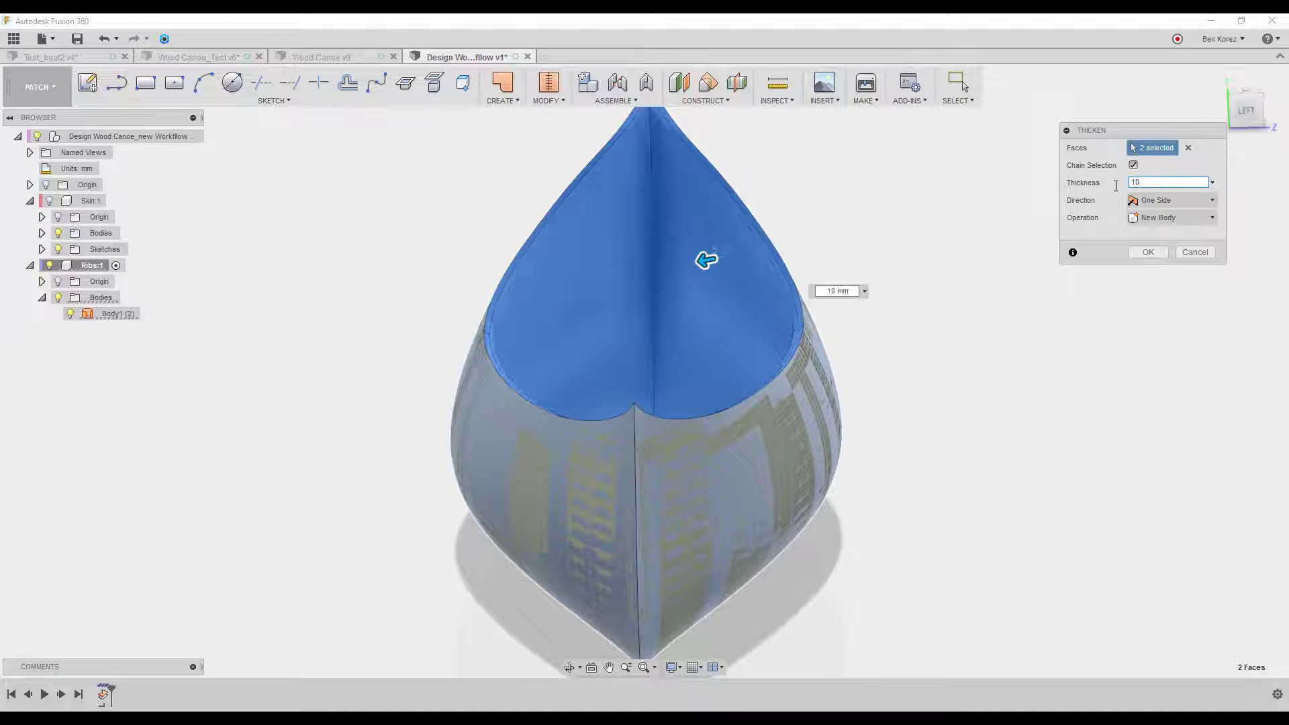
pyautogui.click(1149, 252)
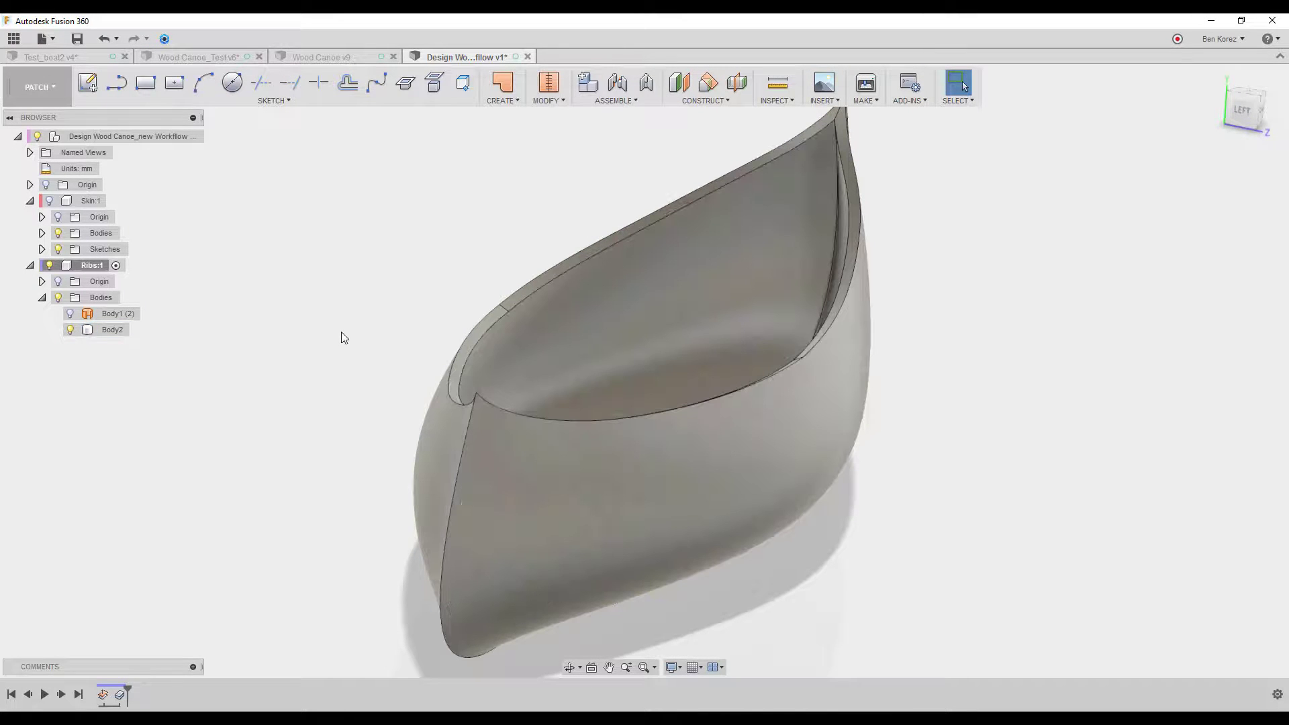
# Show the Skin component again and toggle Component Color Cycling to tell the skin and ribs apart
pyautogui.click(49, 200)
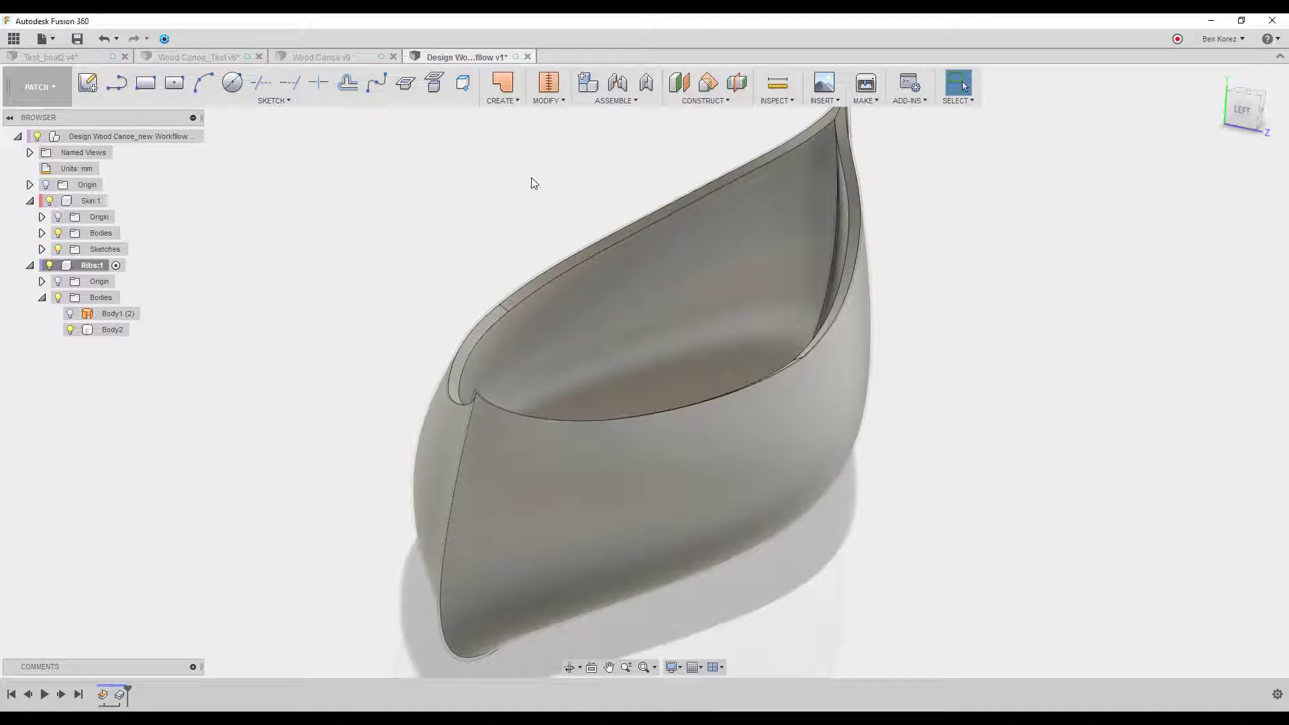
pyautogui.click(777, 102)
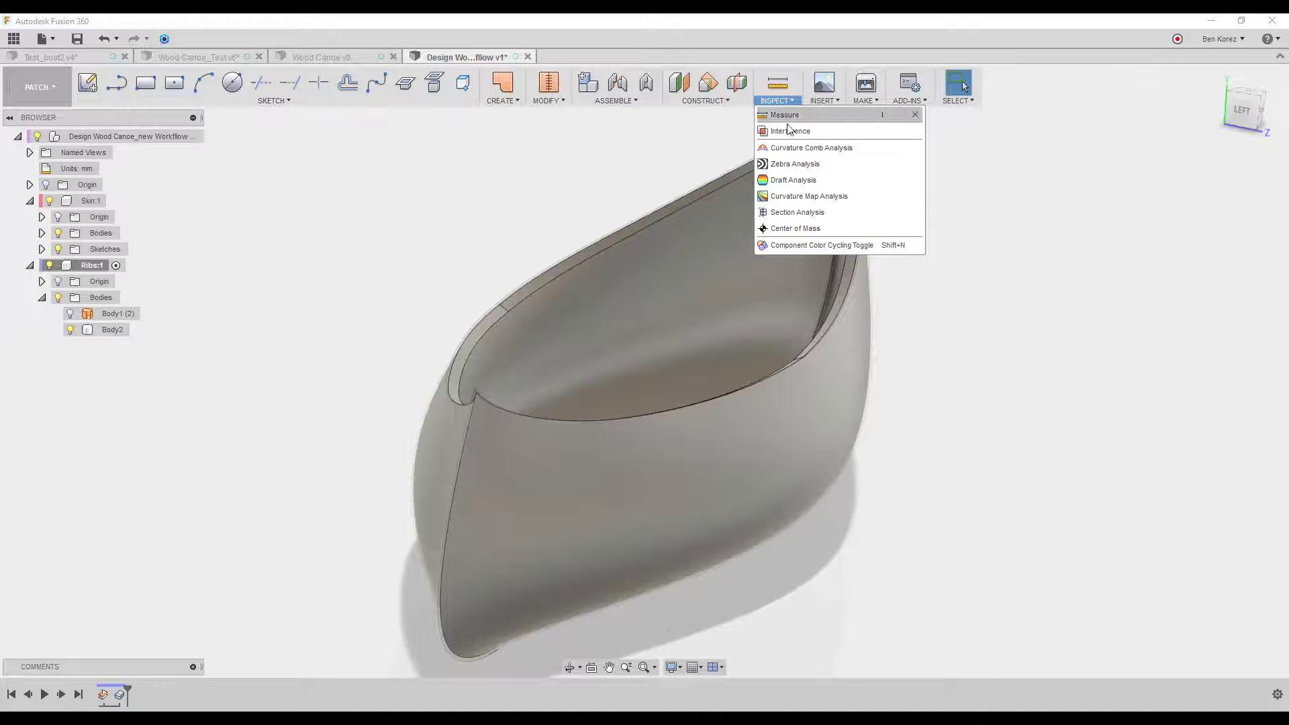
pyautogui.click(850, 245)
# Examine the canoe's rim up close where the thickened ribs body meets the outer skin
pyautogui.scroll(5, 1004, 236)
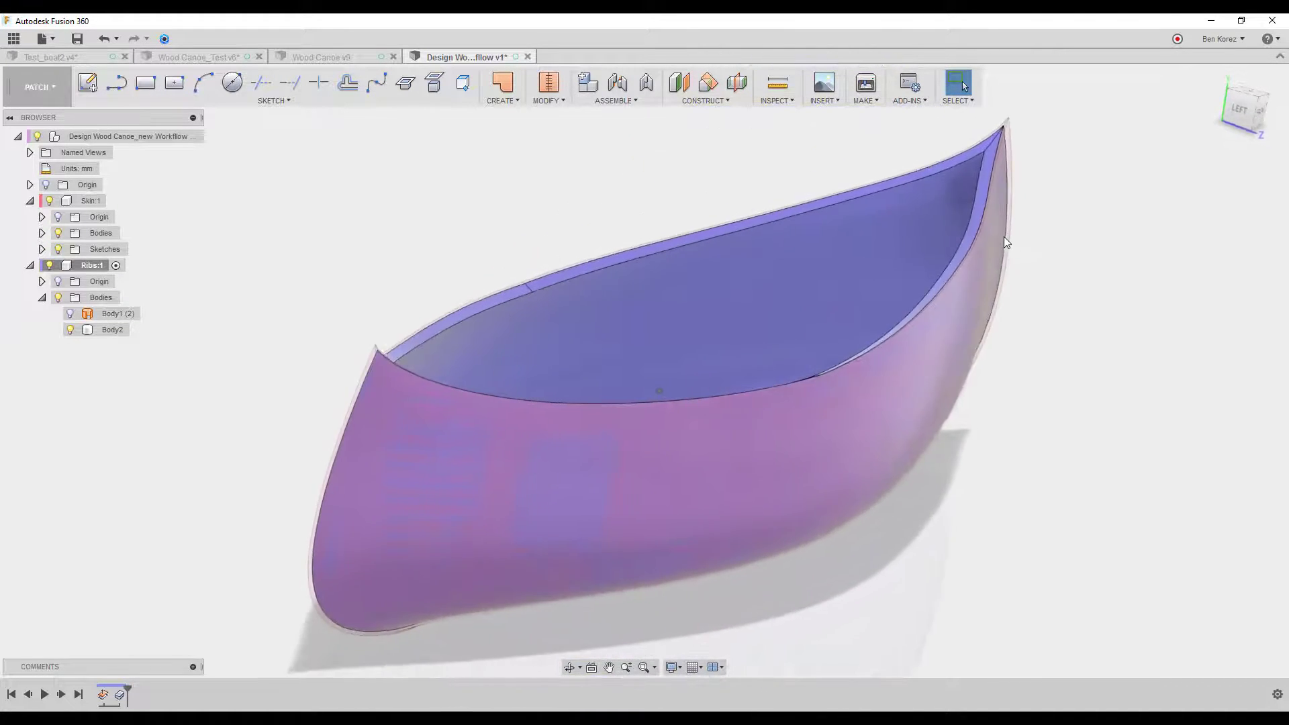
pyautogui.scroll(6, 1005, 236)
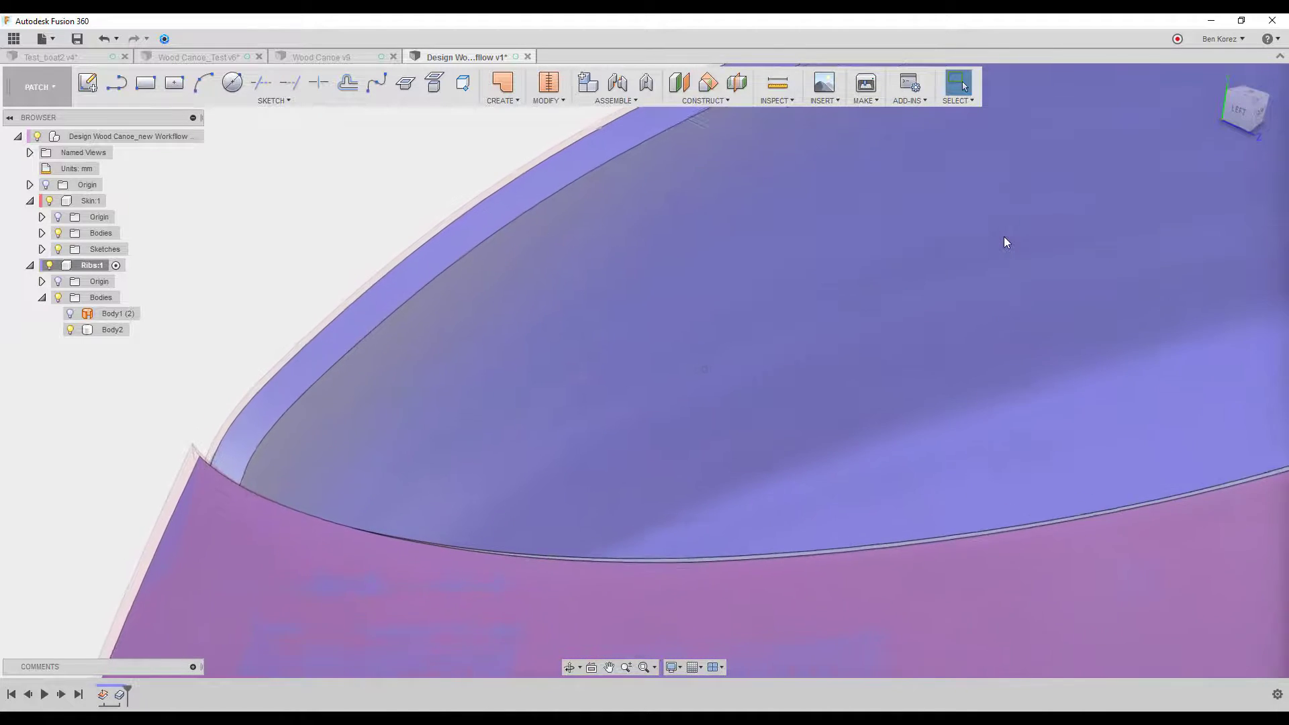
pyautogui.click(931, 228)
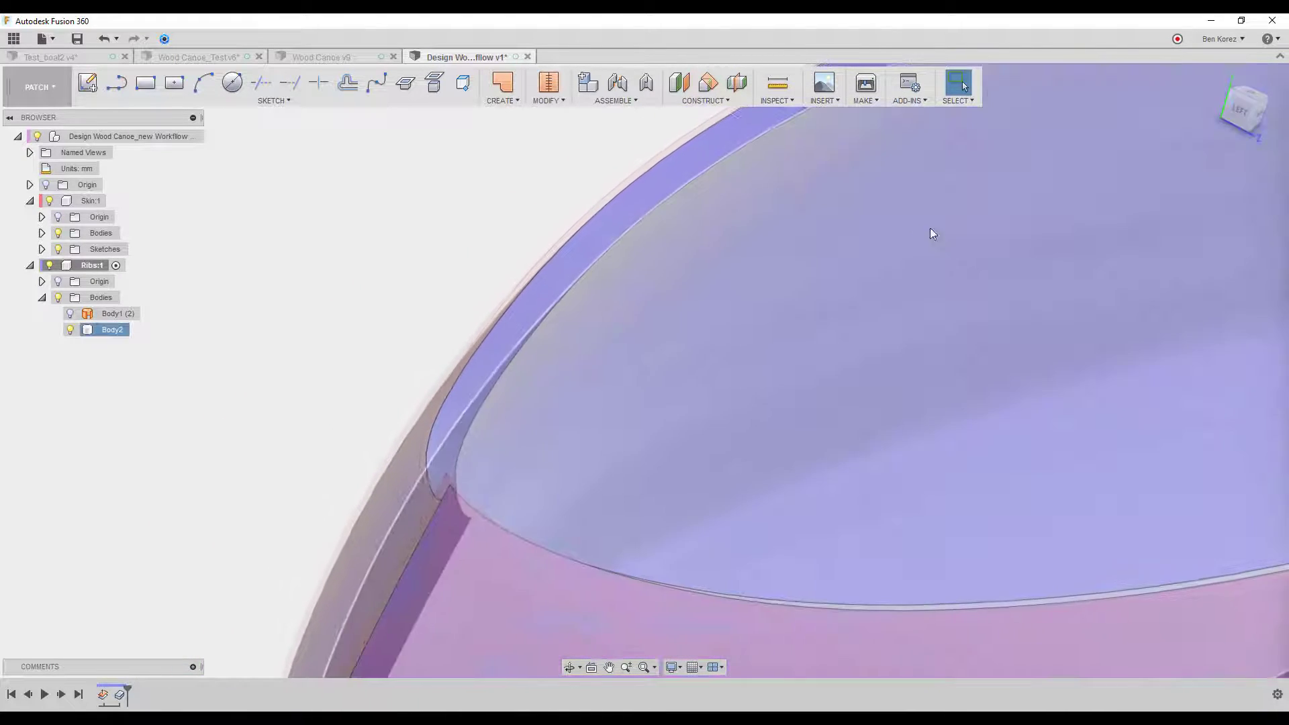
pyautogui.press('Escape')
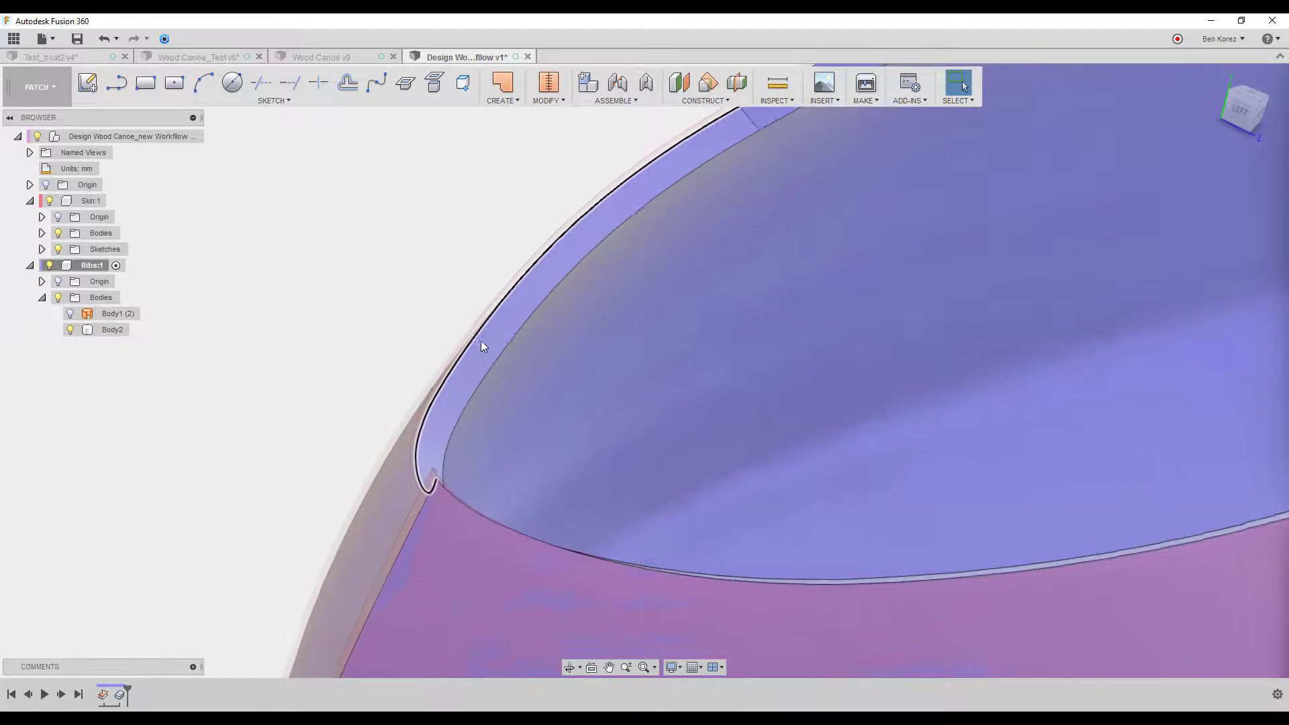
pyautogui.click(479, 339)
pyautogui.scroll(-6, 478, 337)
pyautogui.click(163, 209)
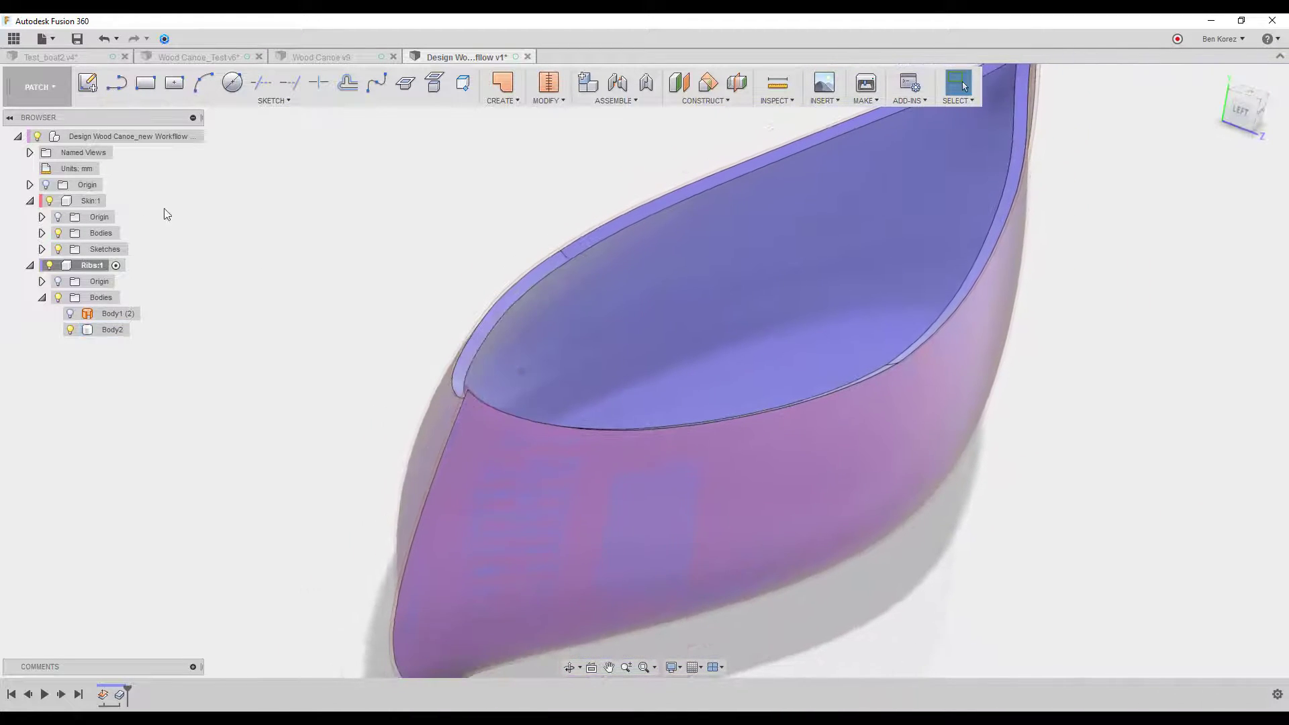
# Activate the whole design briefly, make Ribs the active component again, and hide the Skin component
pyautogui.click(192, 138)
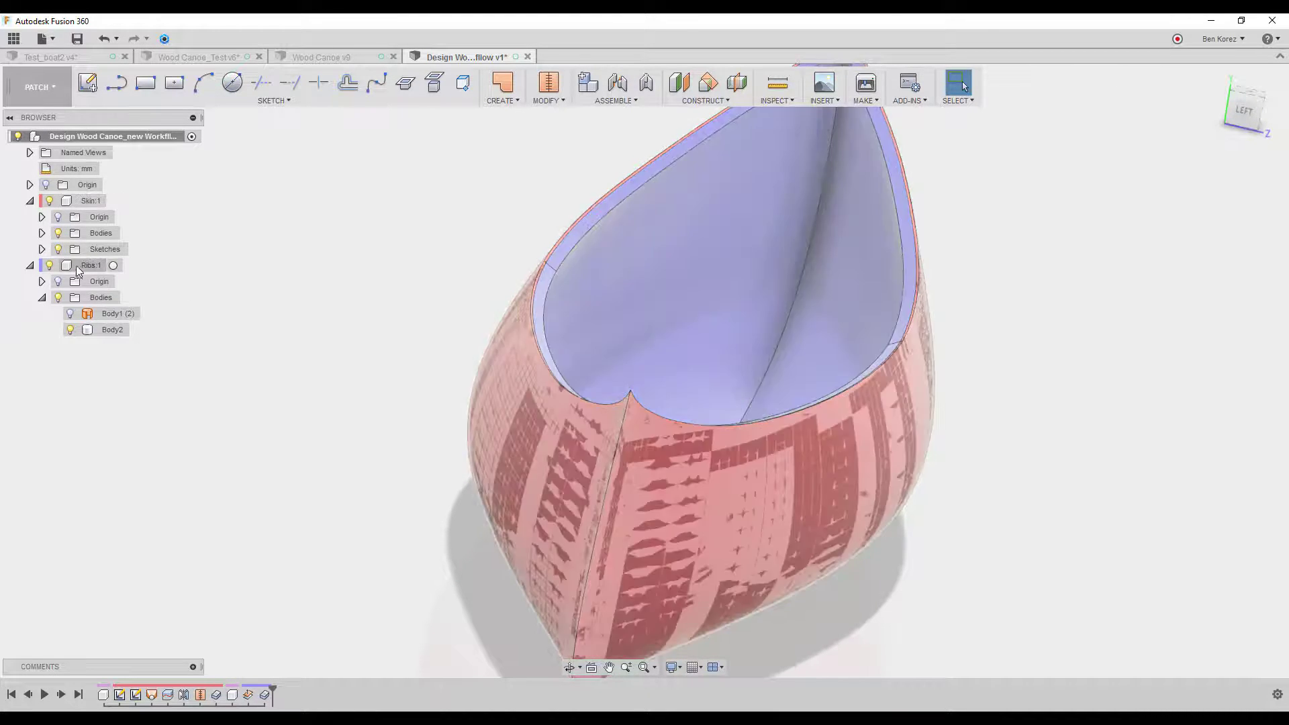
pyautogui.click(113, 265)
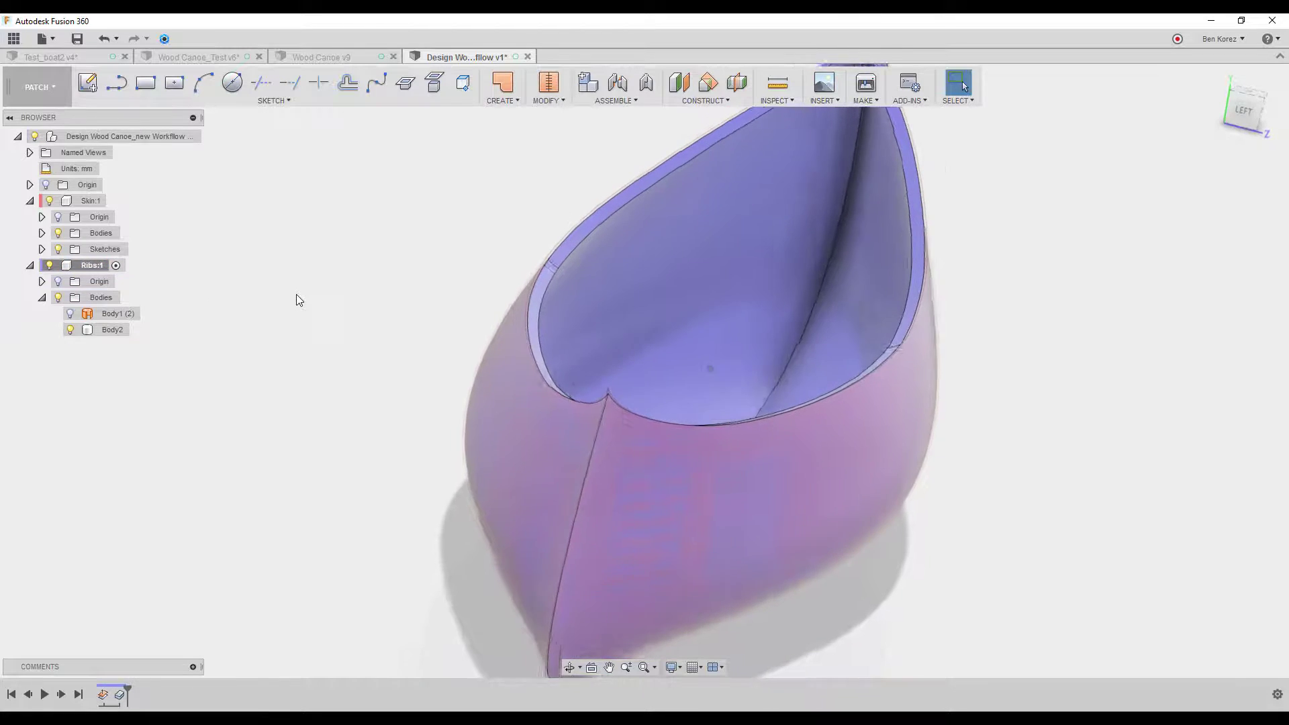
pyautogui.click(49, 200)
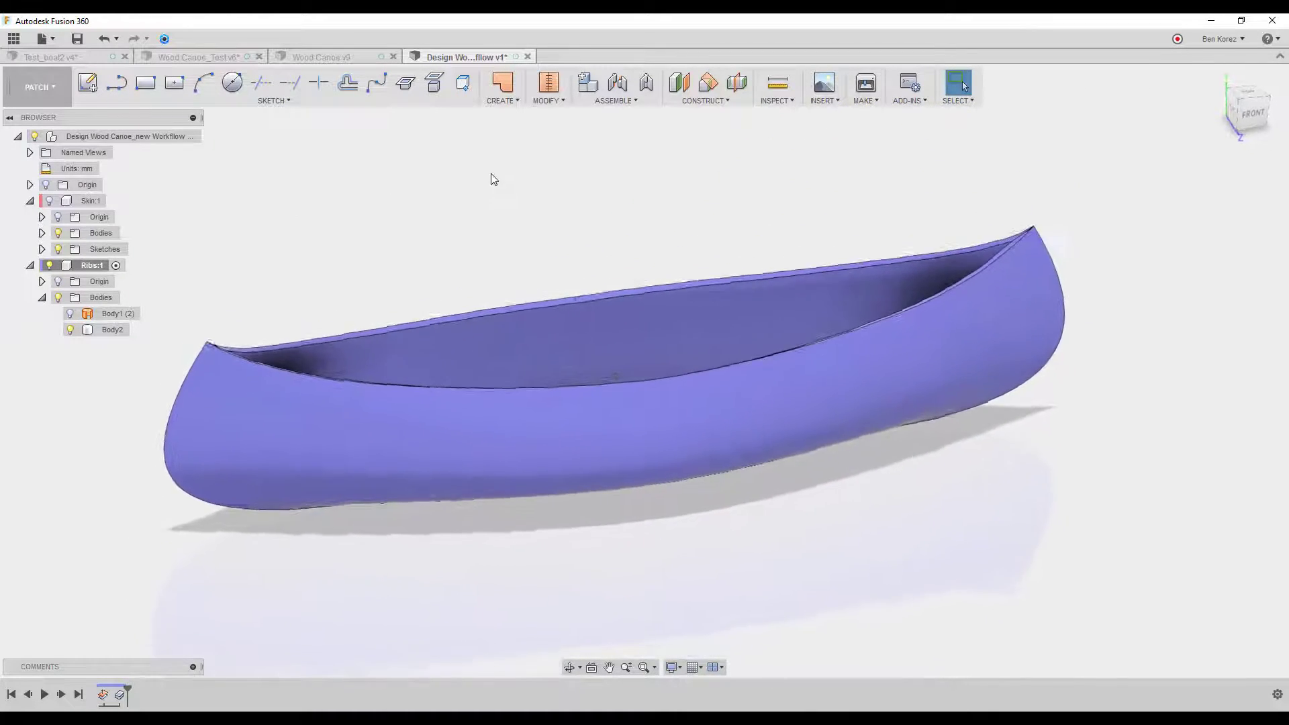
pyautogui.click(31, 93)
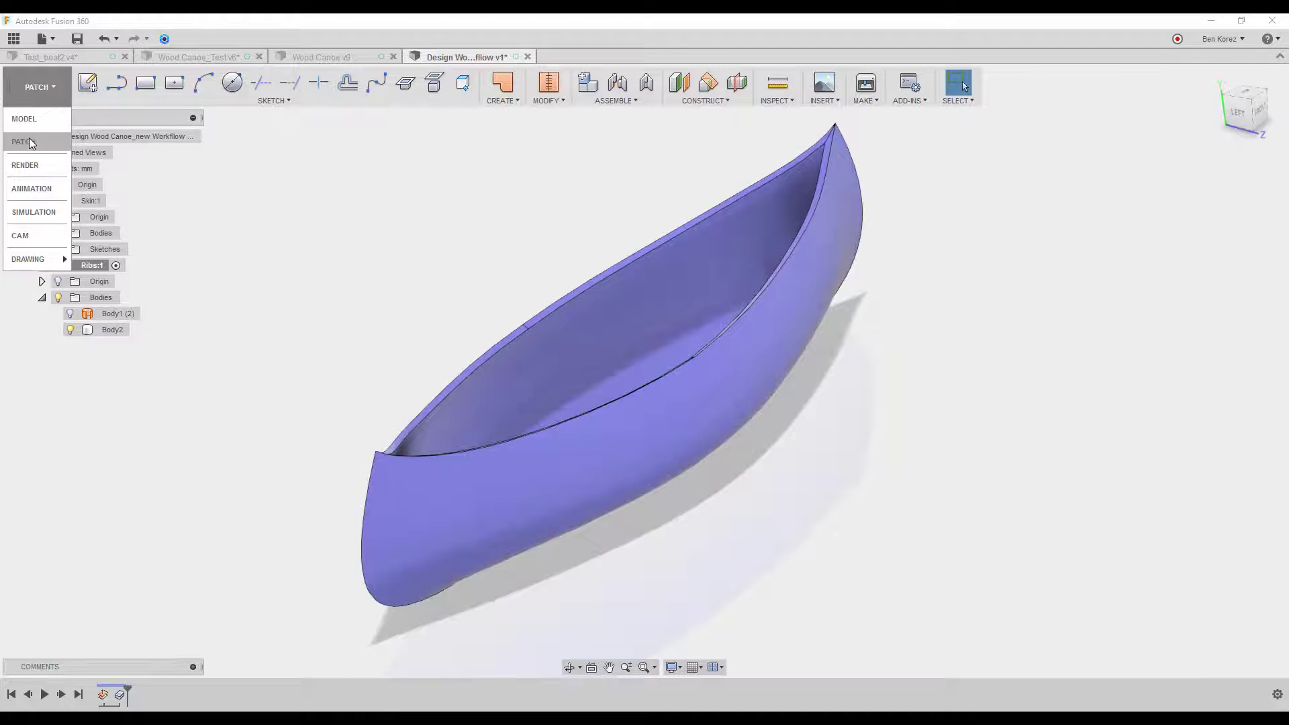
pyautogui.click(440, 165)
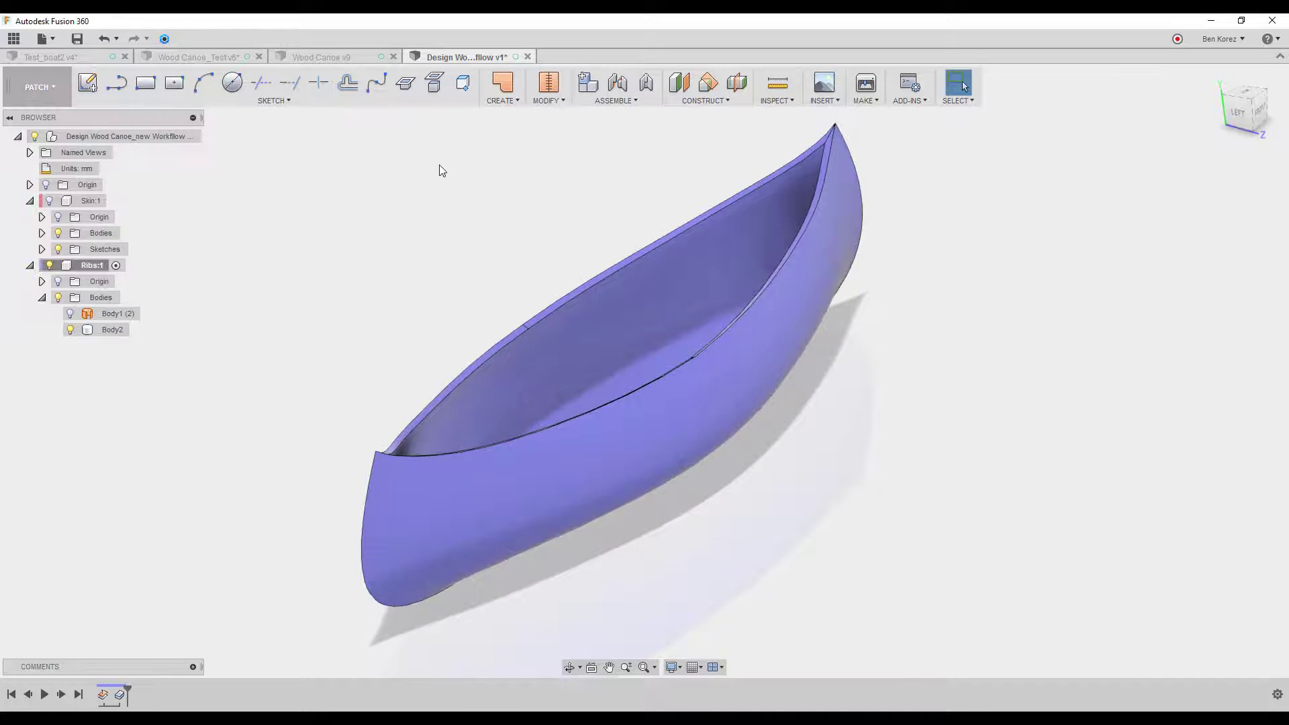
# Show the origin and create a construction plane offset about 186 mm from the XY plane, beside the hull
pyautogui.click(679, 82)
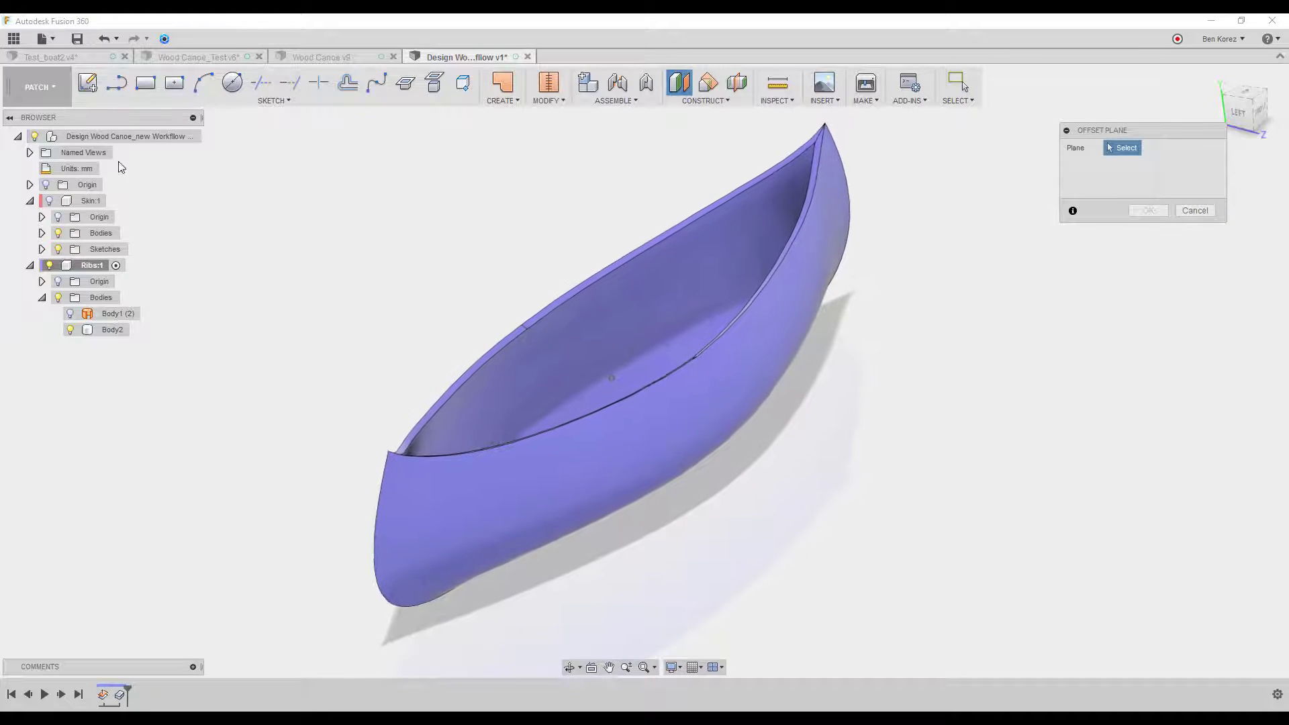
pyautogui.click(46, 185)
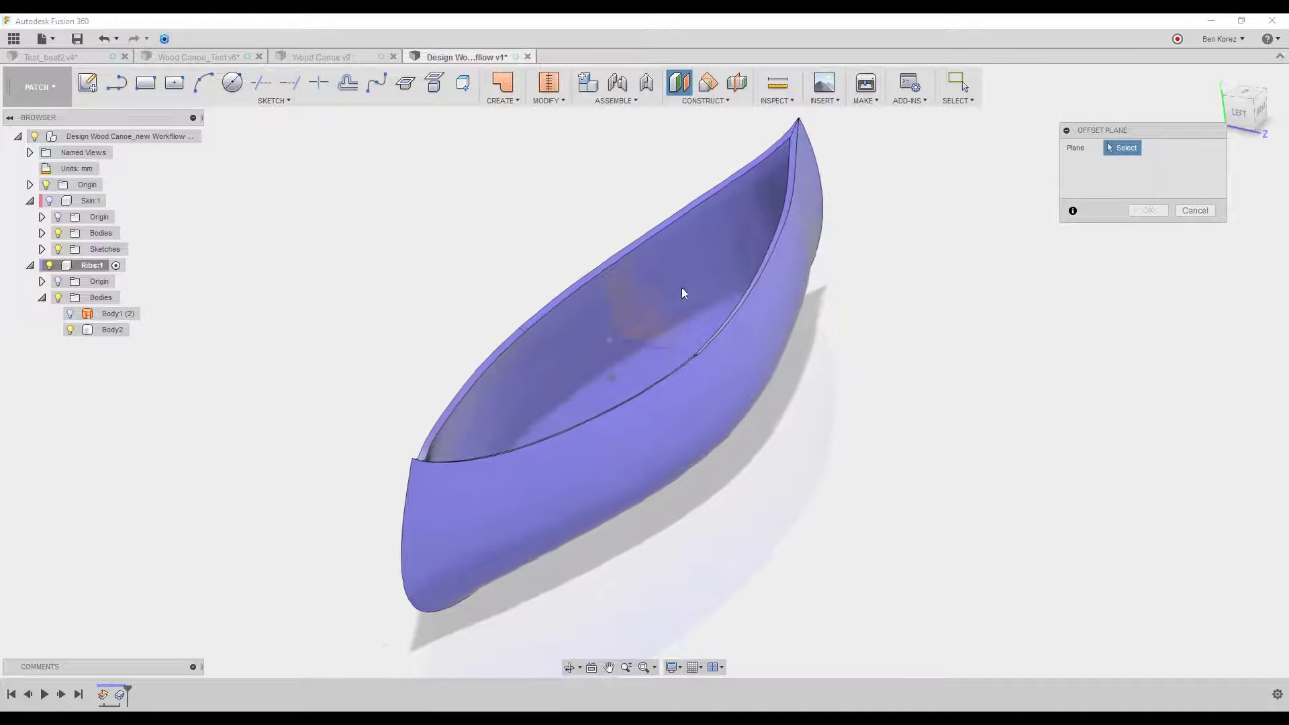
pyautogui.click(641, 276)
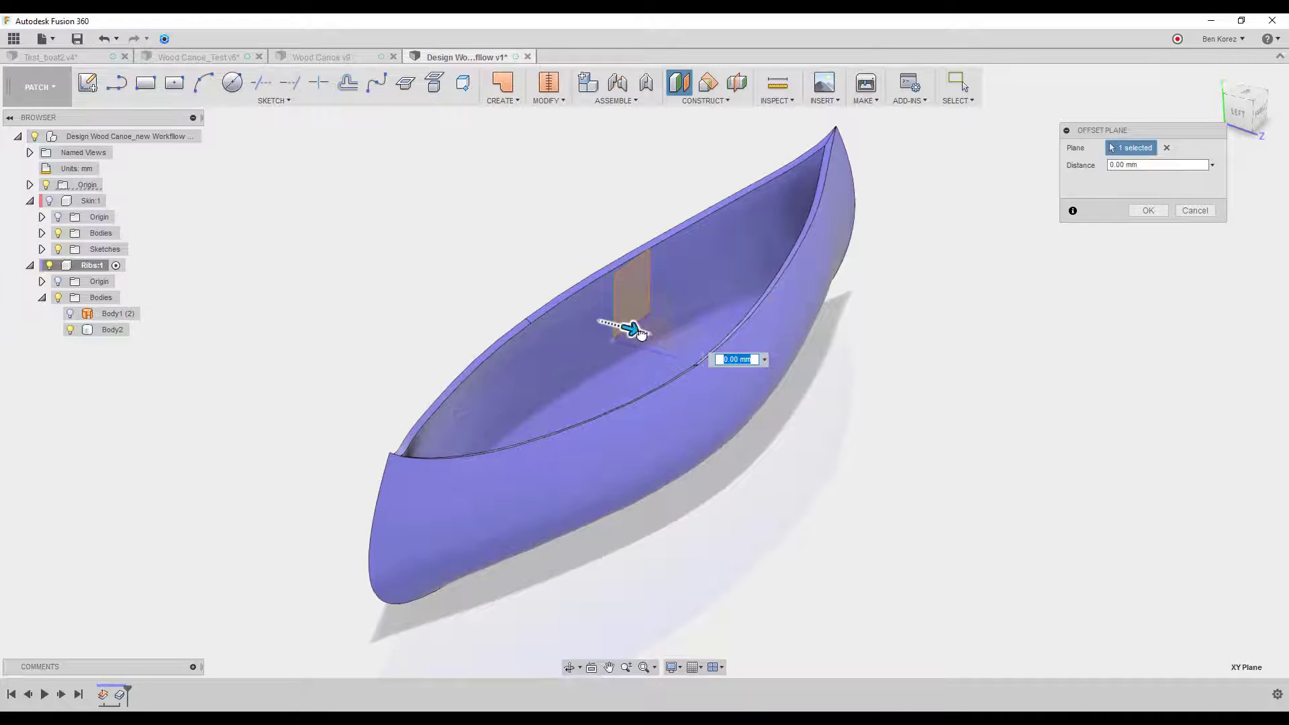
pyautogui.moveTo(632, 328); pyautogui.dragTo(779, 358)
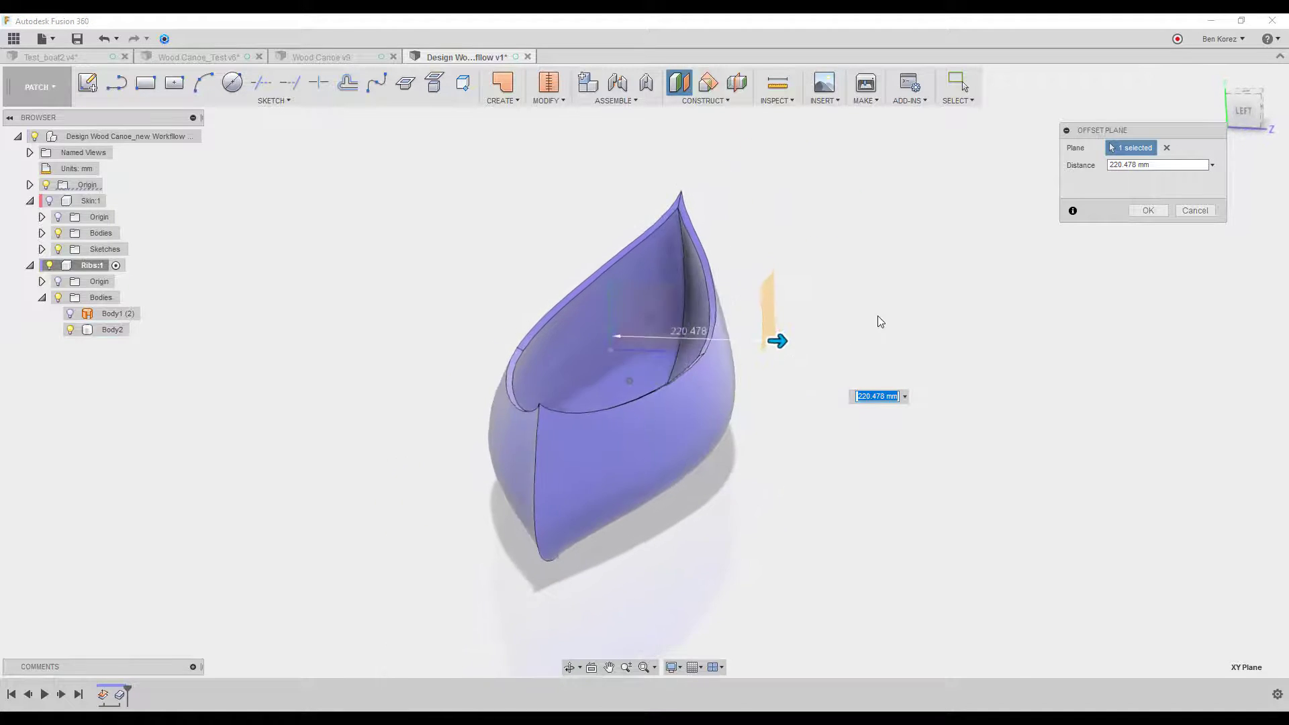
pyautogui.moveTo(776, 345); pyautogui.dragTo(754, 342)
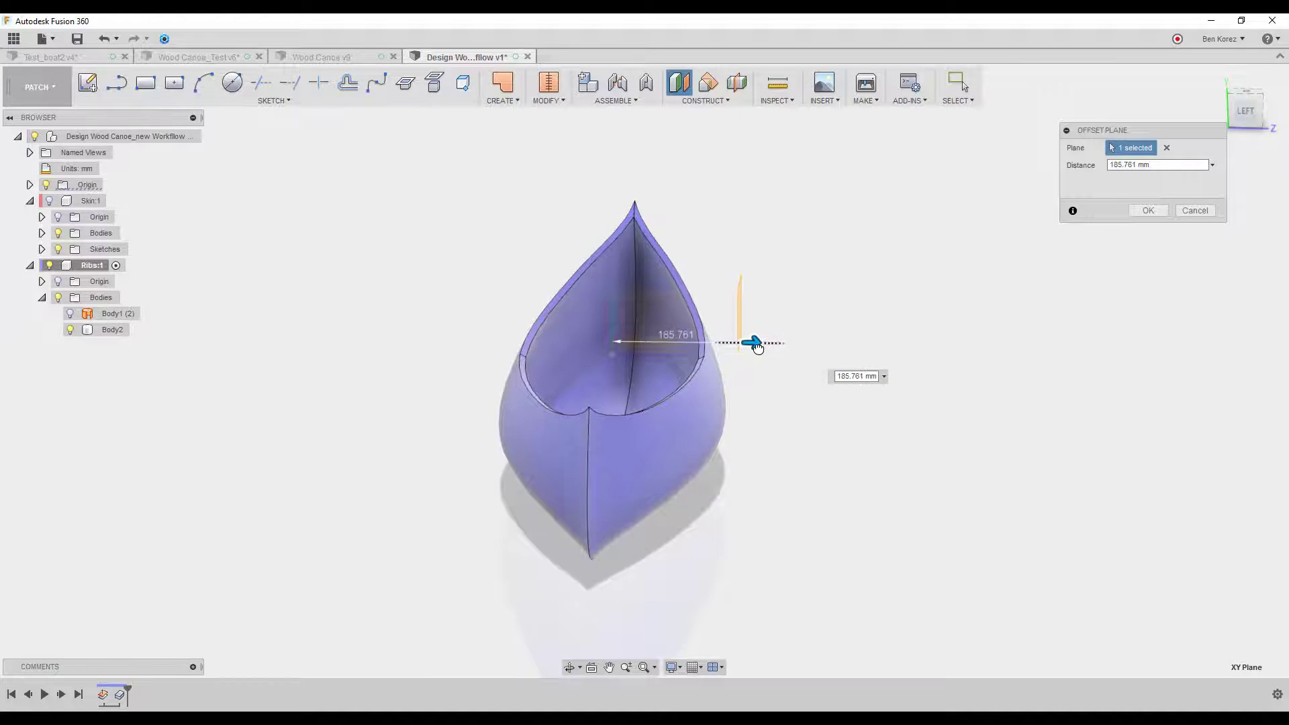
pyautogui.click(1149, 211)
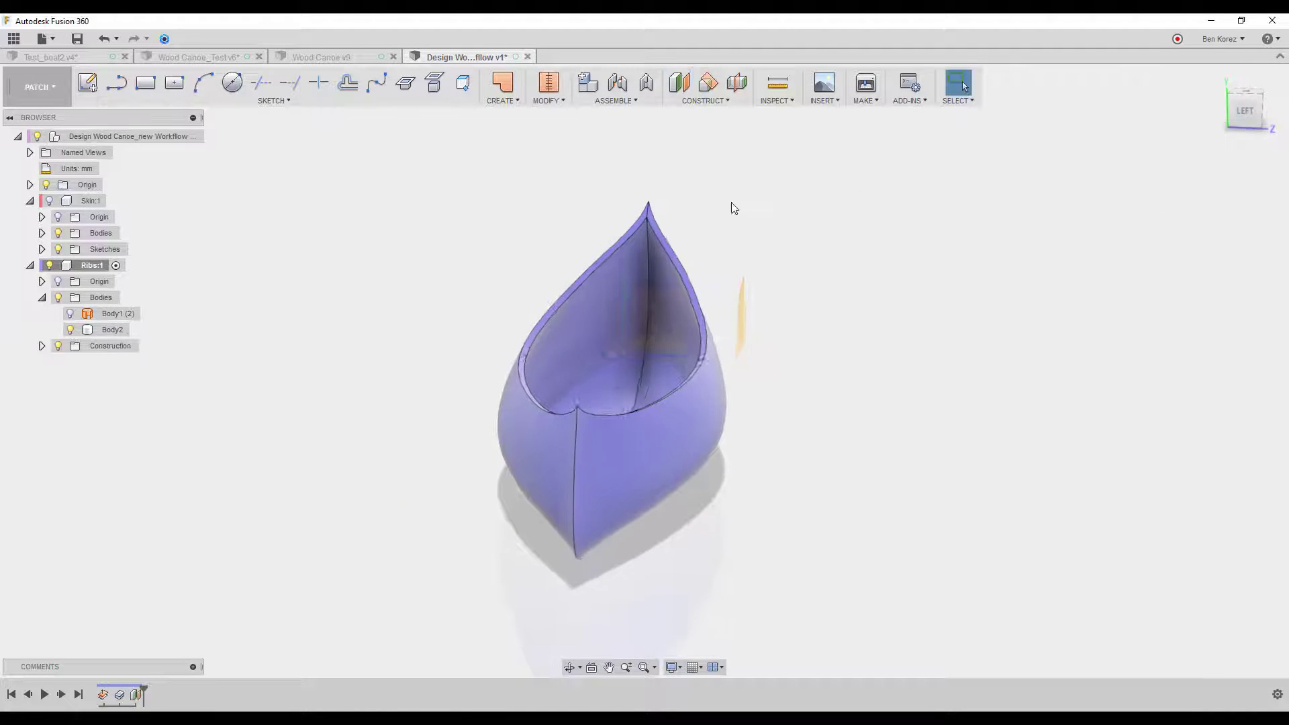
# Sketch two parallel vertical lines, each about 325 mm long and about 25 mm apart, on the offset plane near one end of the canoe
pyautogui.click(30, 87)
pyautogui.click(30, 87)
pyautogui.click(88, 83)
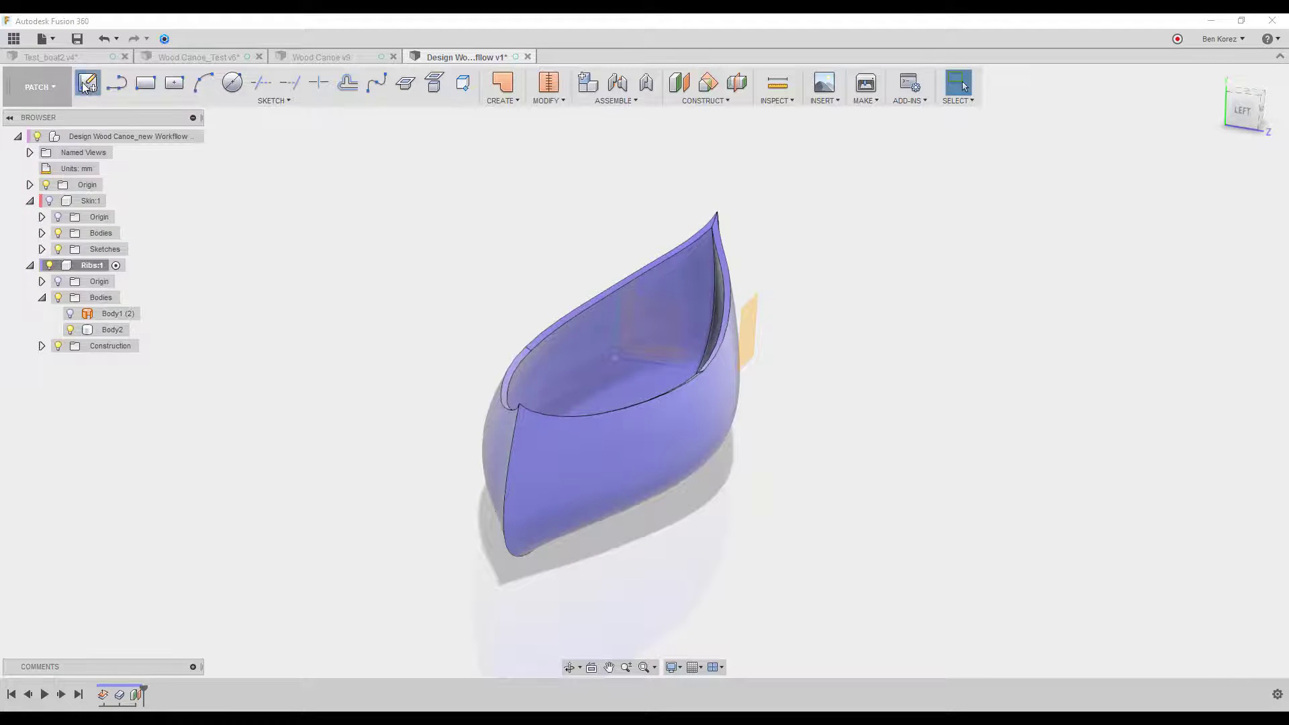
pyautogui.click(755, 333)
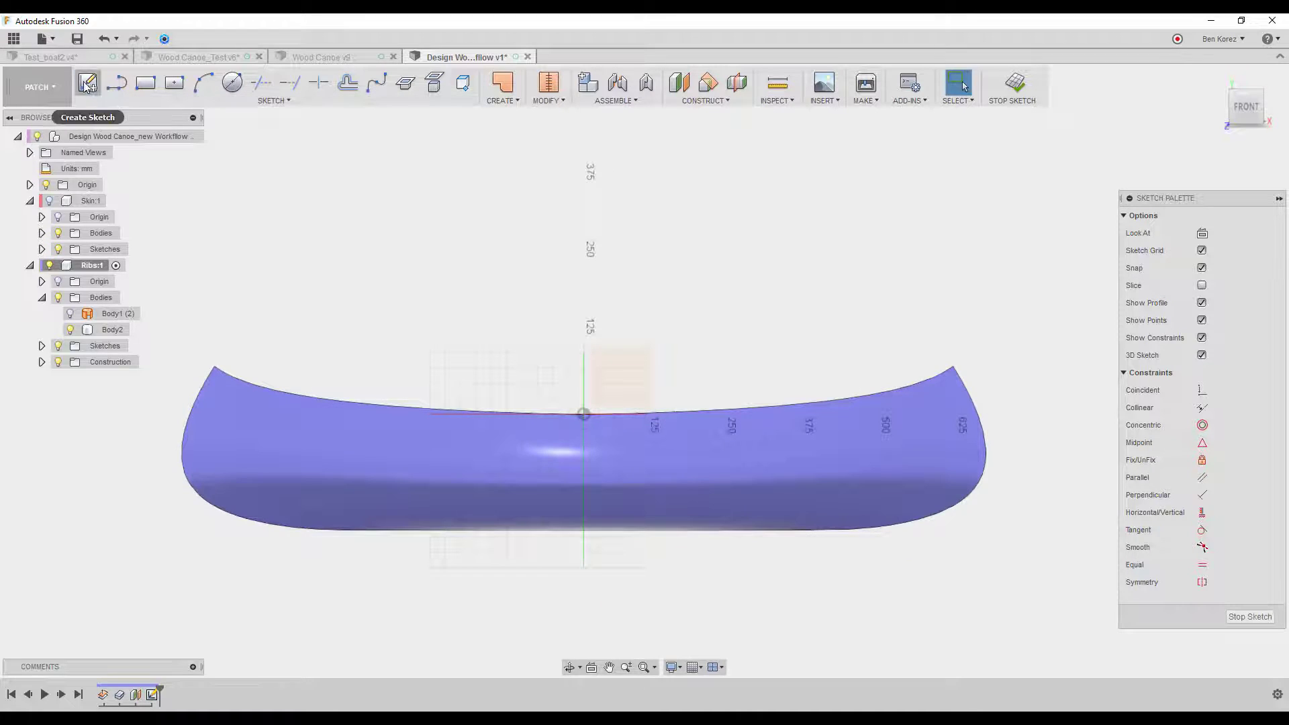
pyautogui.press('l')
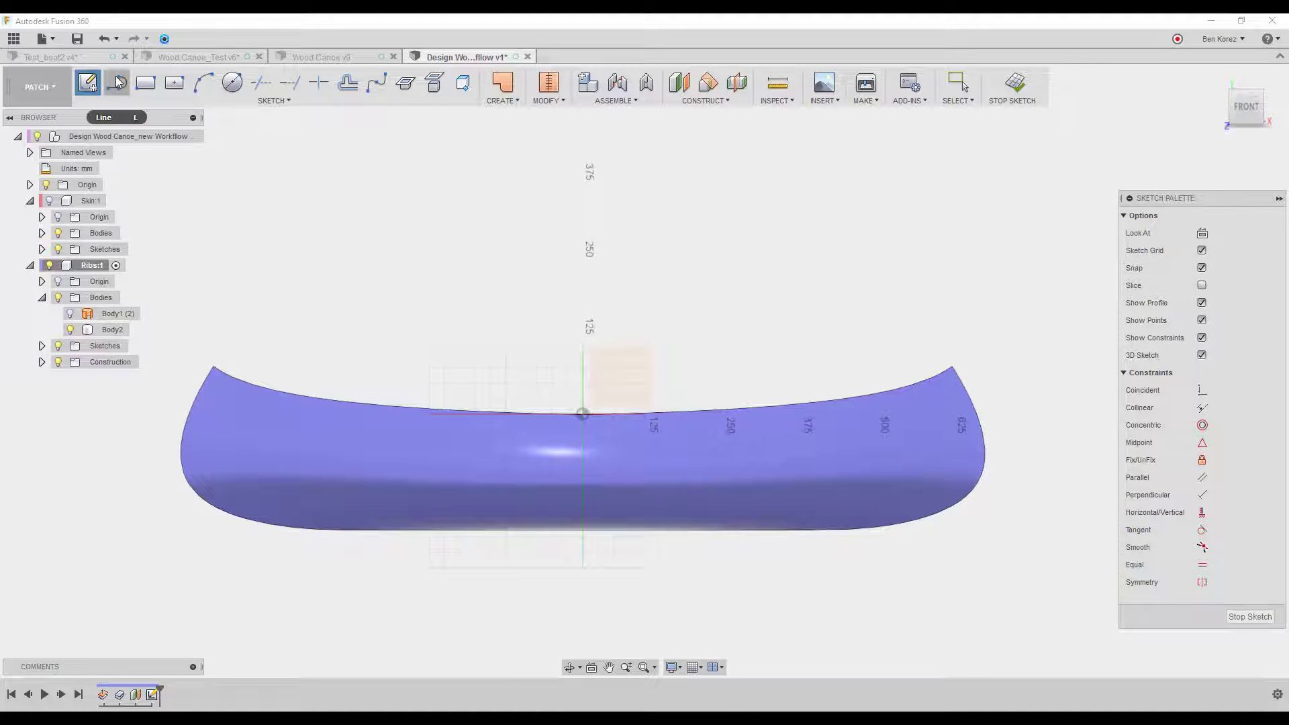
pyautogui.click(937, 353)
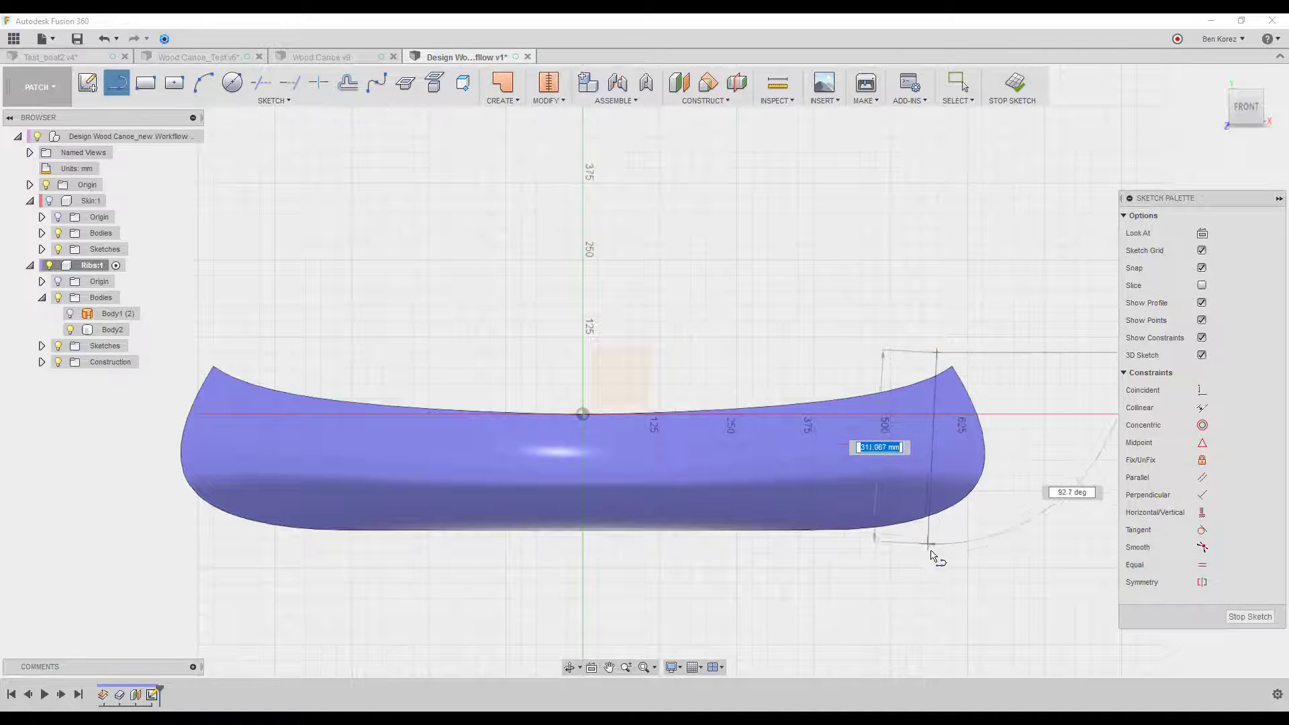
pyautogui.click(937, 552)
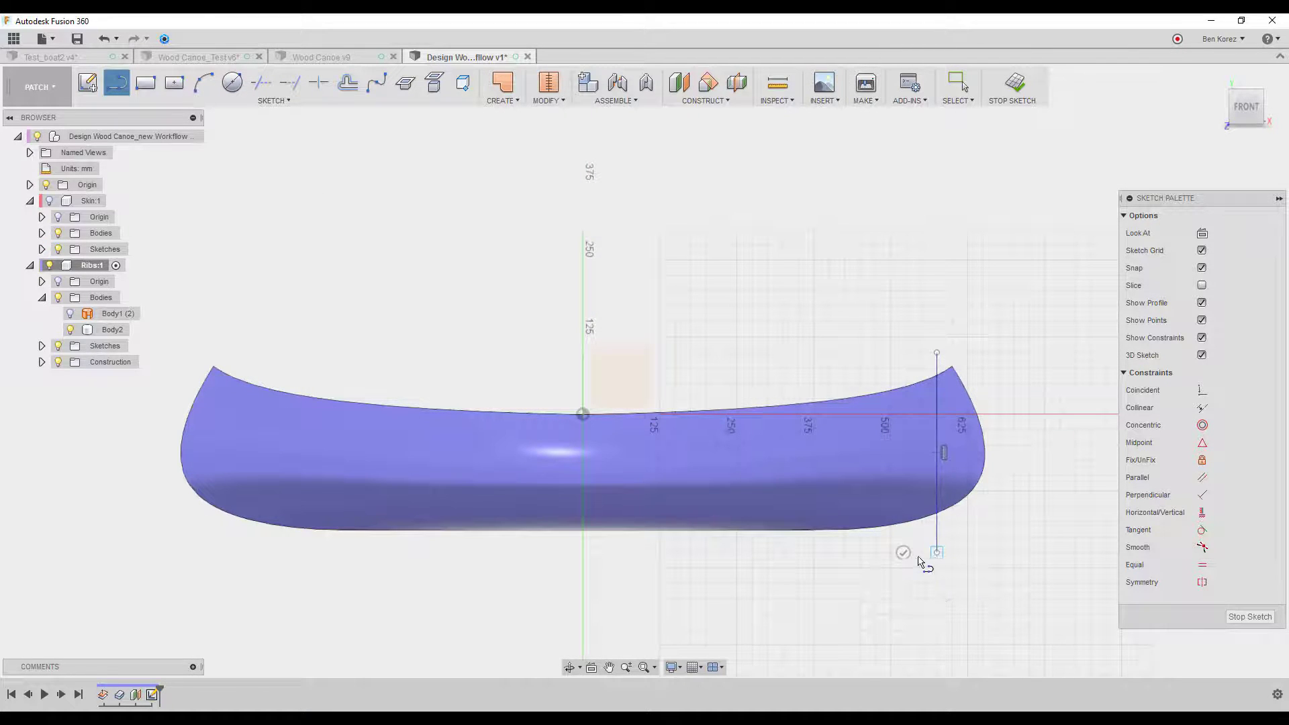
pyautogui.click(902, 557)
pyautogui.click(922, 552)
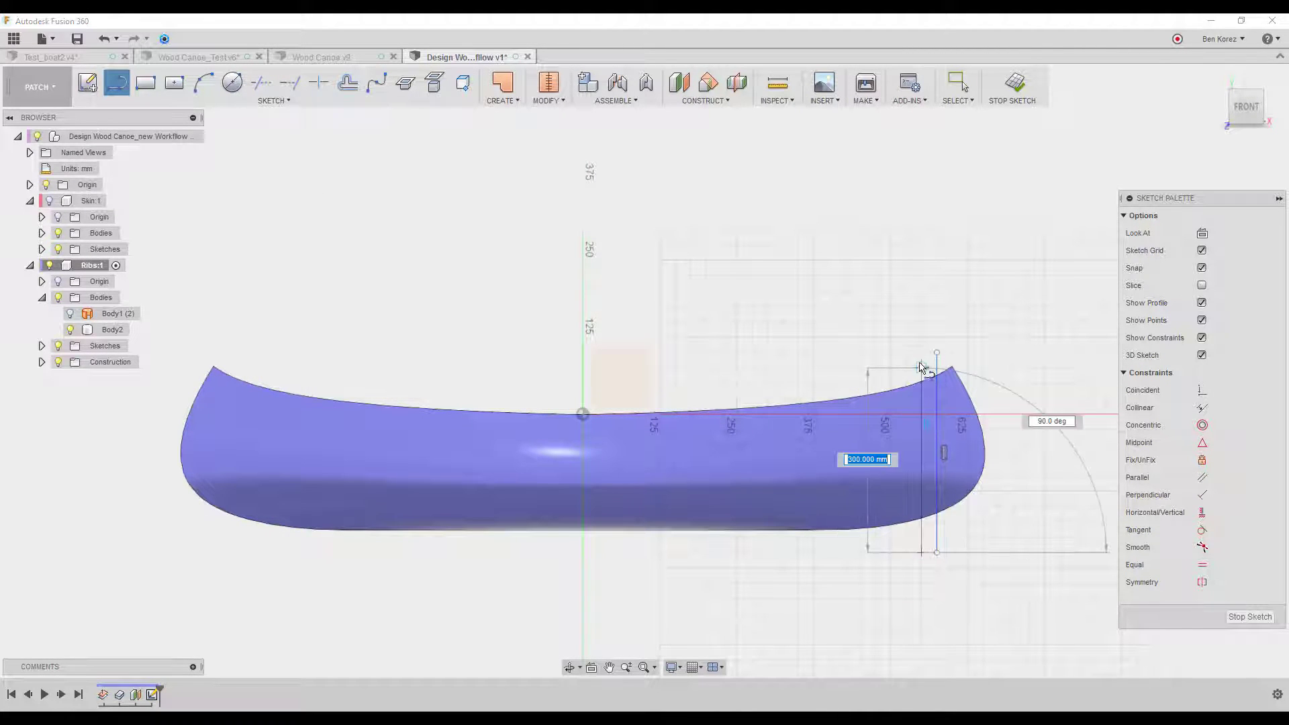
pyautogui.click(921, 352)
pyautogui.click(955, 354)
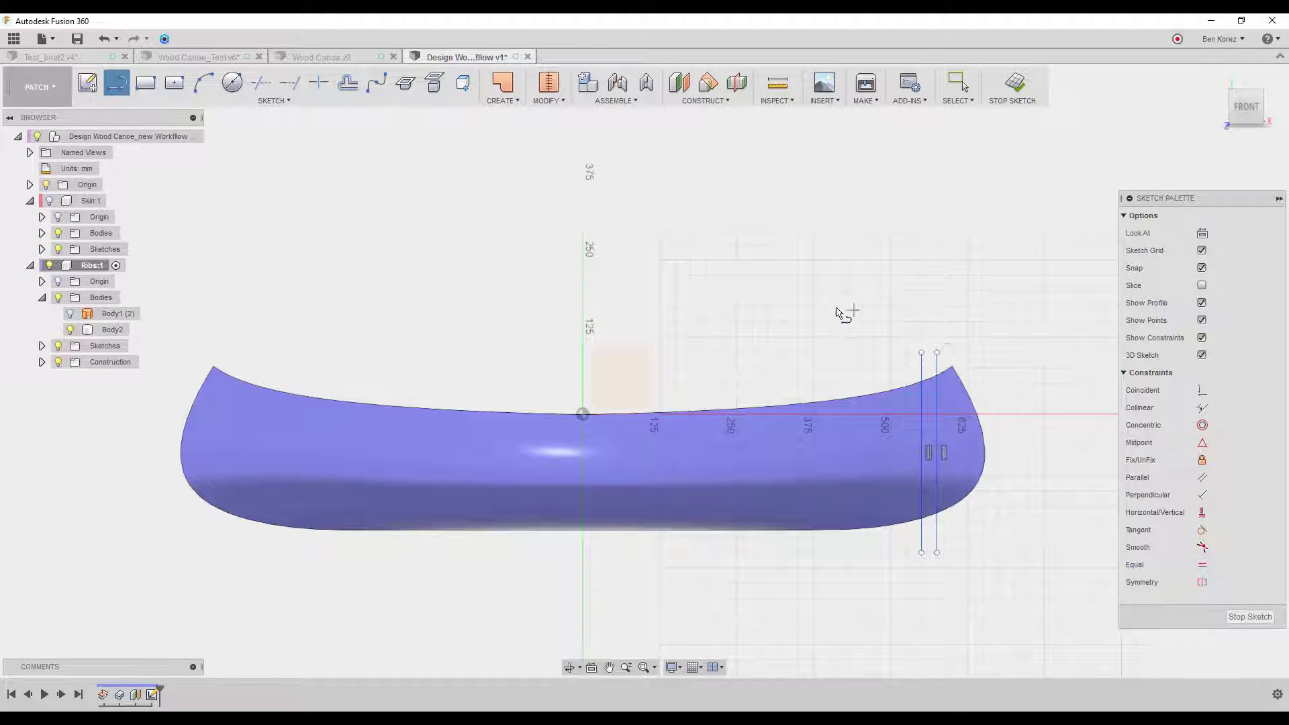
# Dimension the spacing between the two vertical lines to 20 mm and finish the sketch
pyautogui.press('Escape')
pyautogui.click(921, 365)
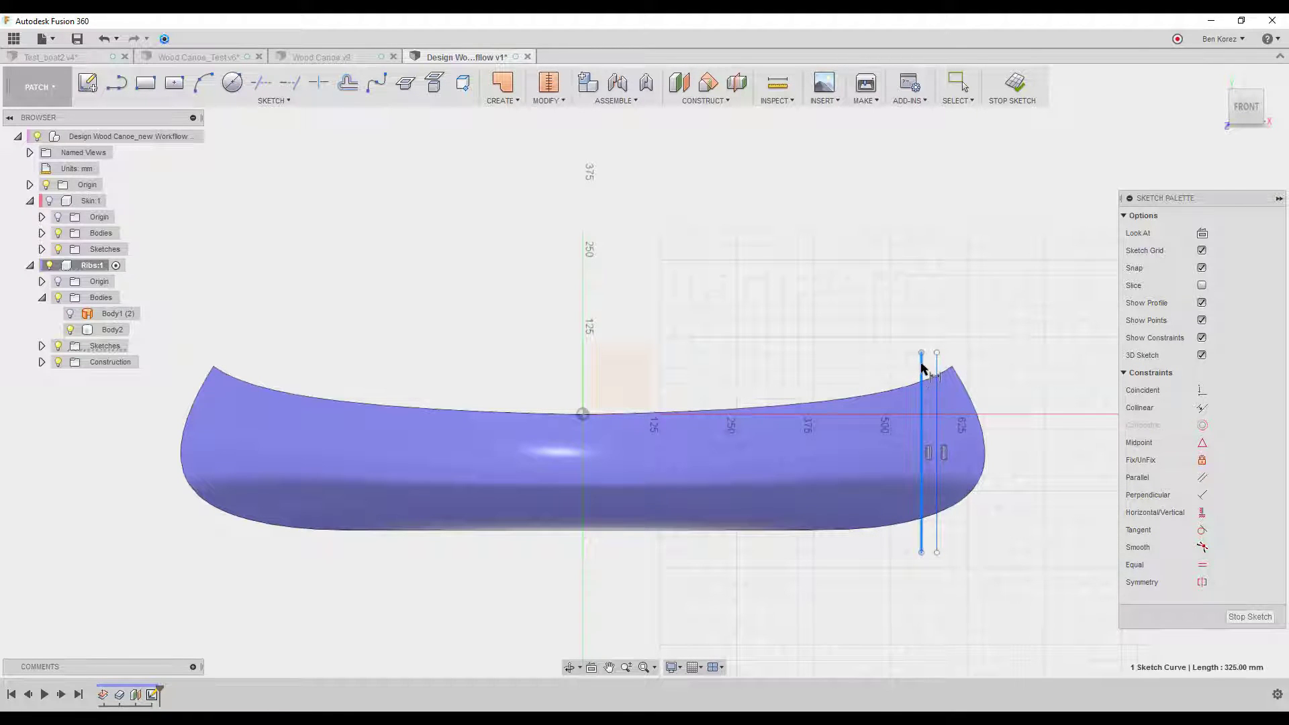
pyautogui.click(937, 365)
pyautogui.click(930, 310)
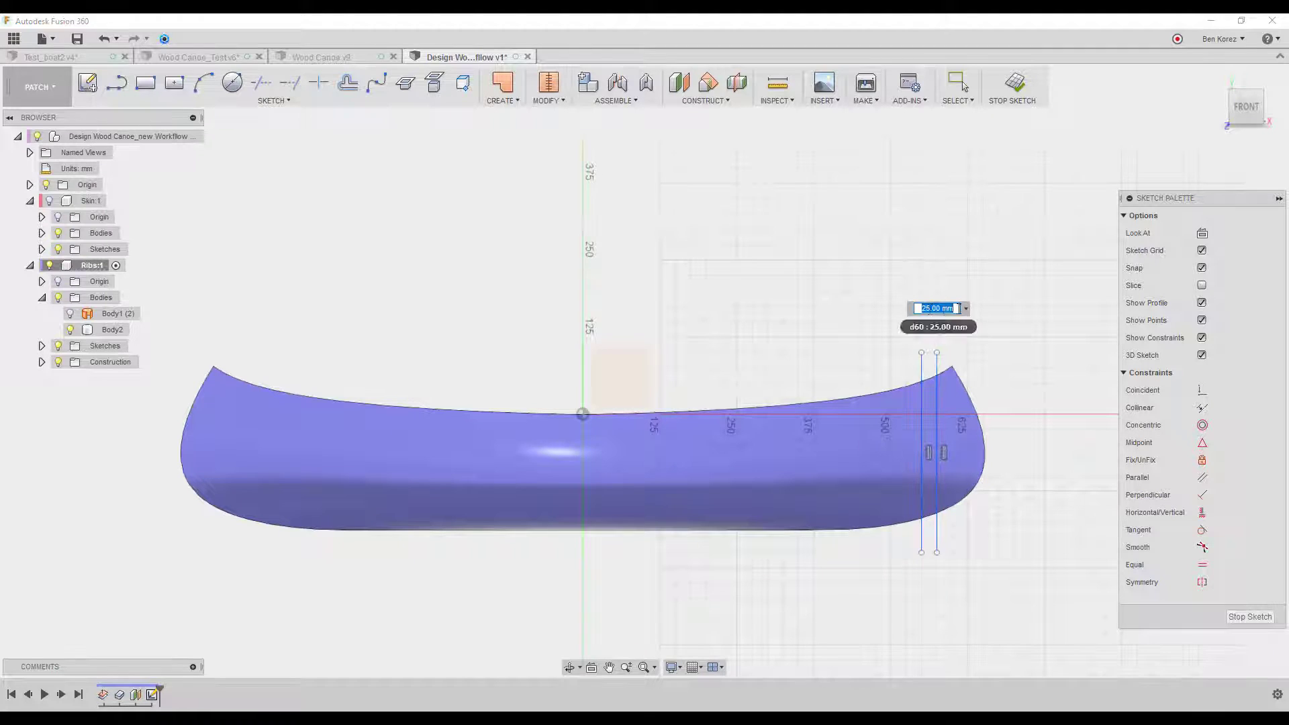
pyautogui.write('20')
pyautogui.press('Return')
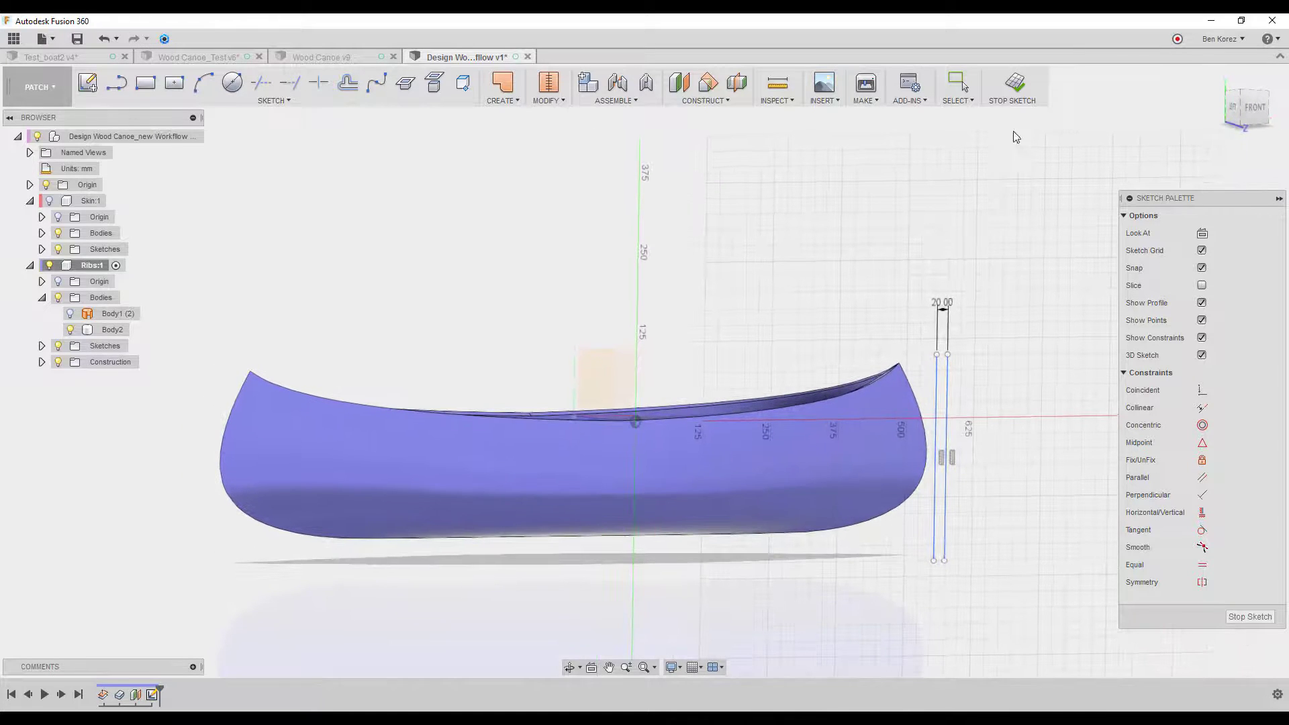
pyautogui.click(1016, 85)
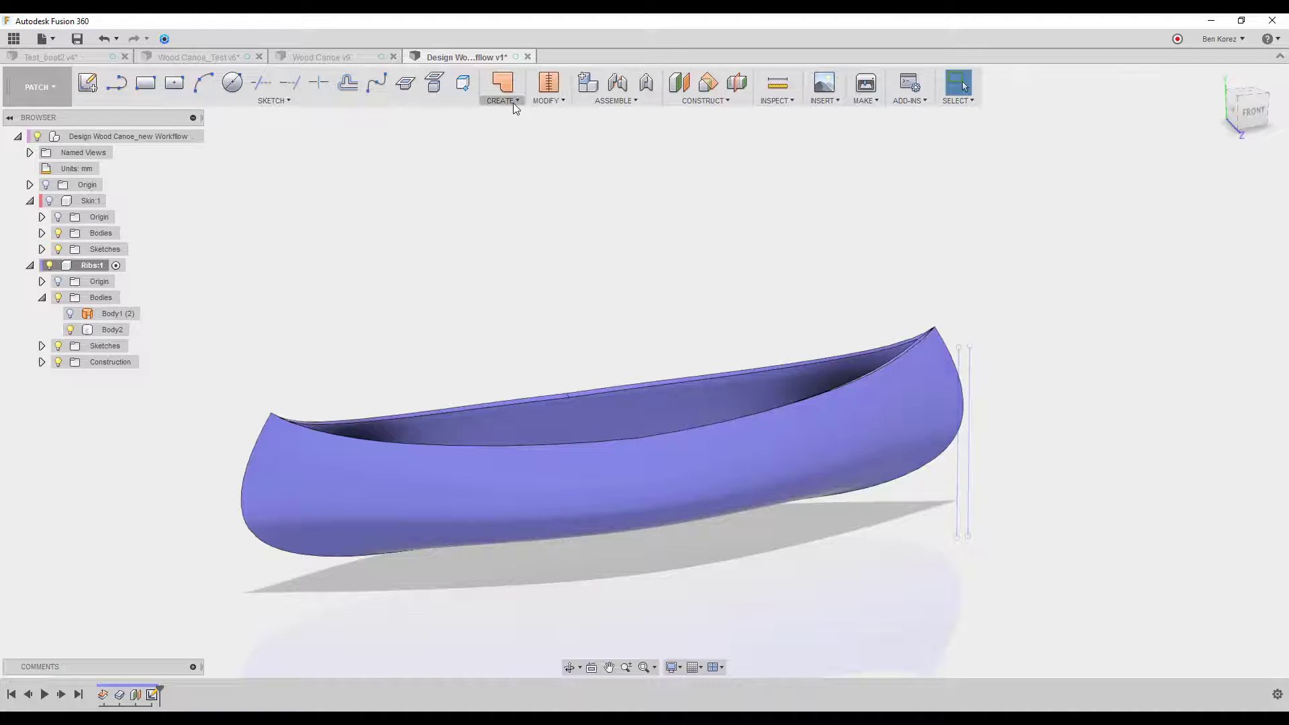
# Split the solid Ribs body with the outer vertical sketch line, using Split Body with the splitting tool extended
pyautogui.click(550, 103)
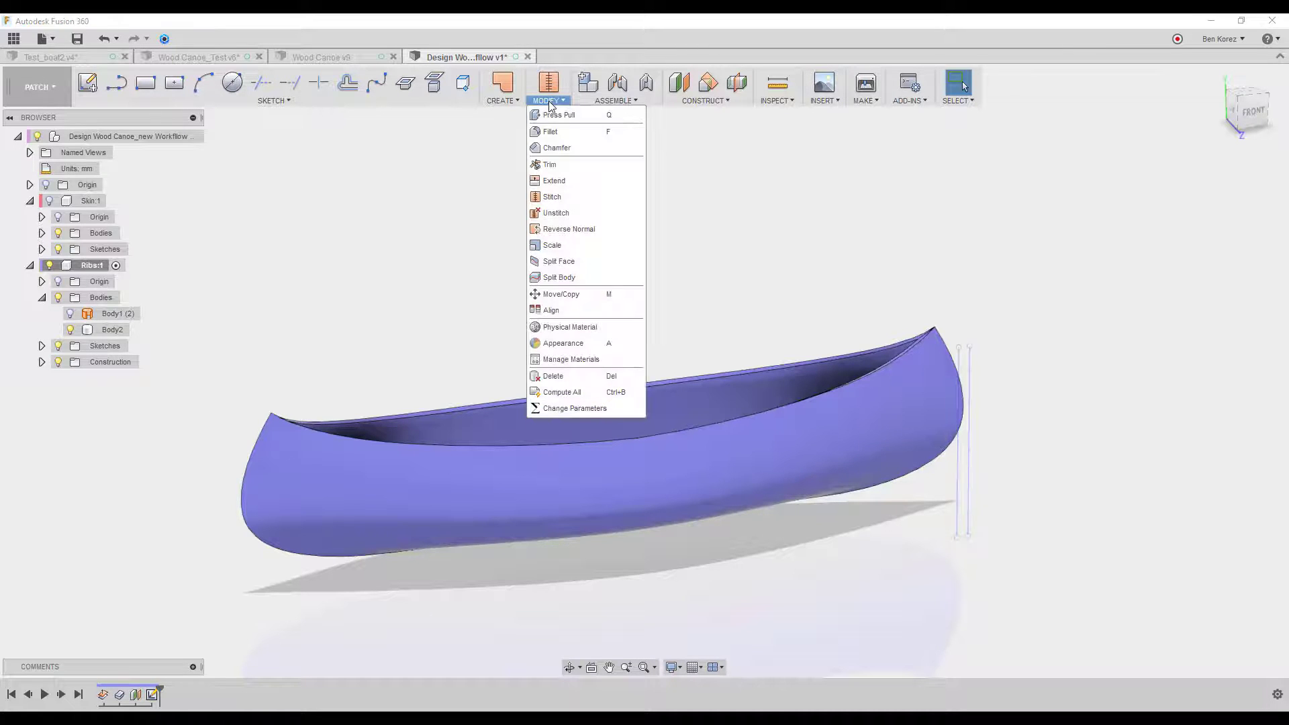
pyautogui.click(562, 278)
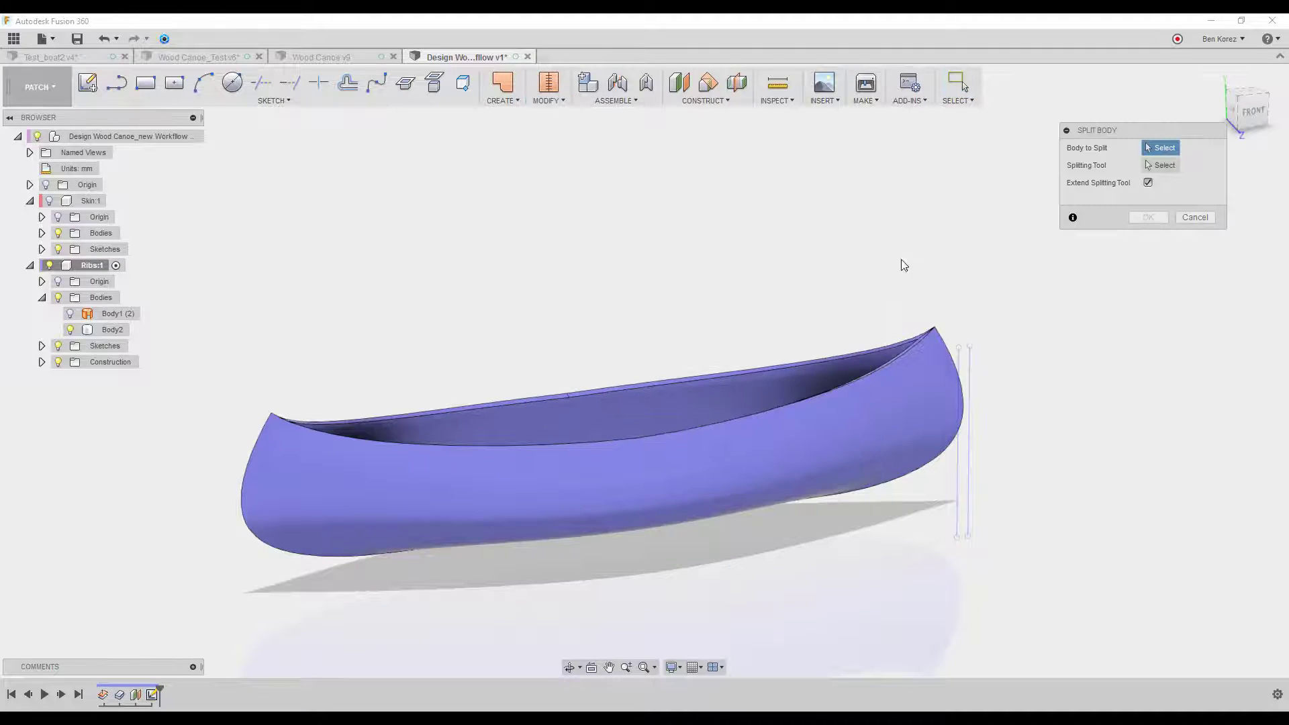
pyautogui.click(906, 389)
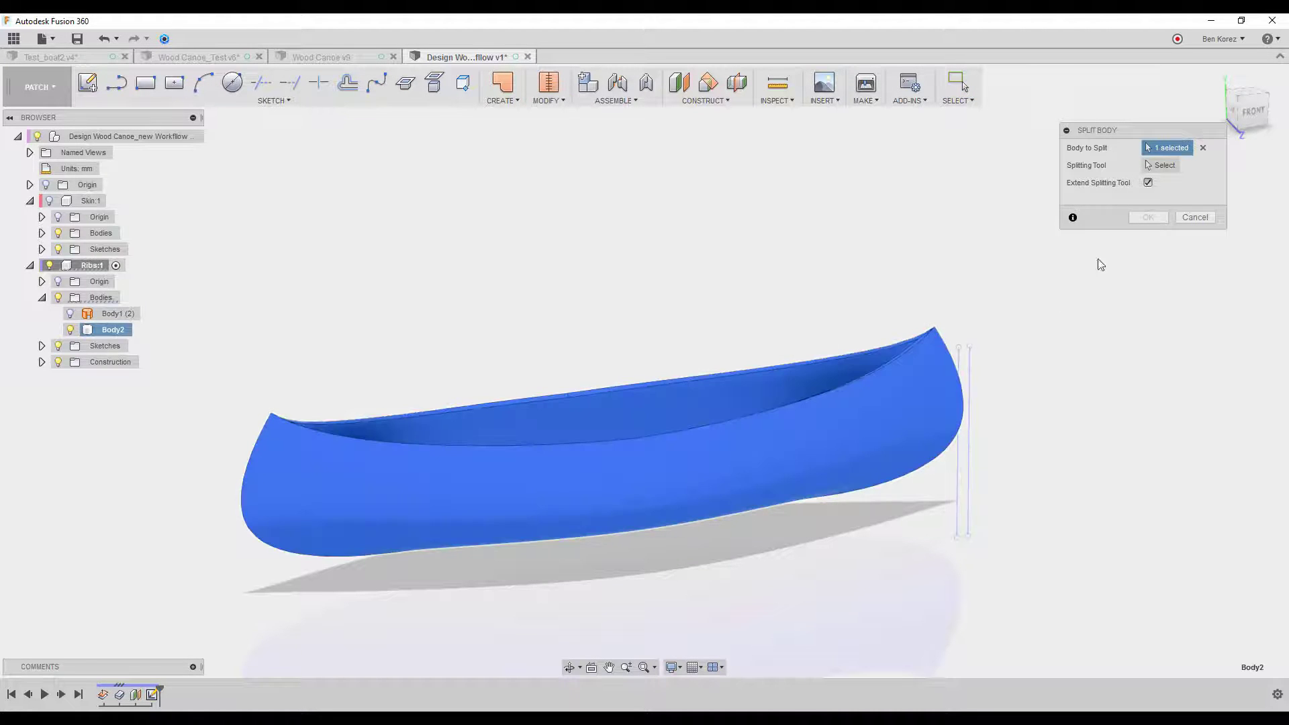
pyautogui.click(970, 370)
pyautogui.click(1149, 217)
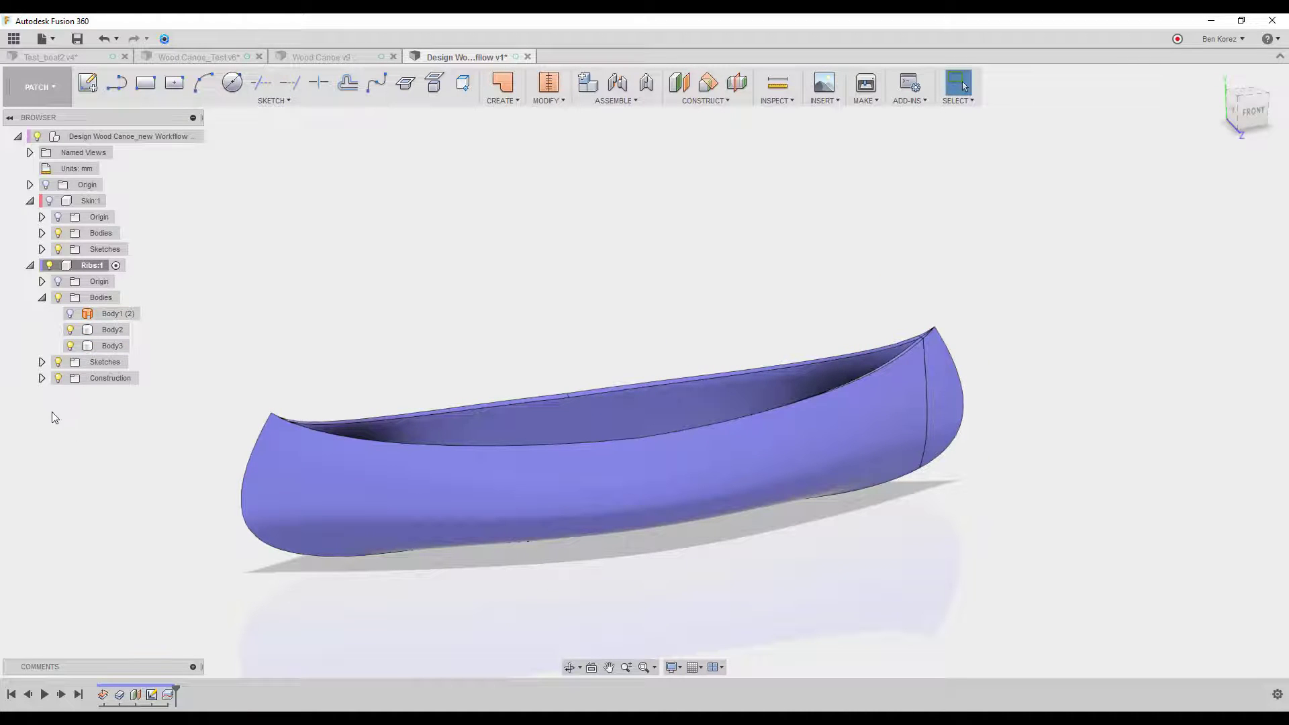
# Show Sketch1 again, split the larger hull body with the inner vertical line to isolate a narrow rib, and hide the sketch
pyautogui.click(41, 362)
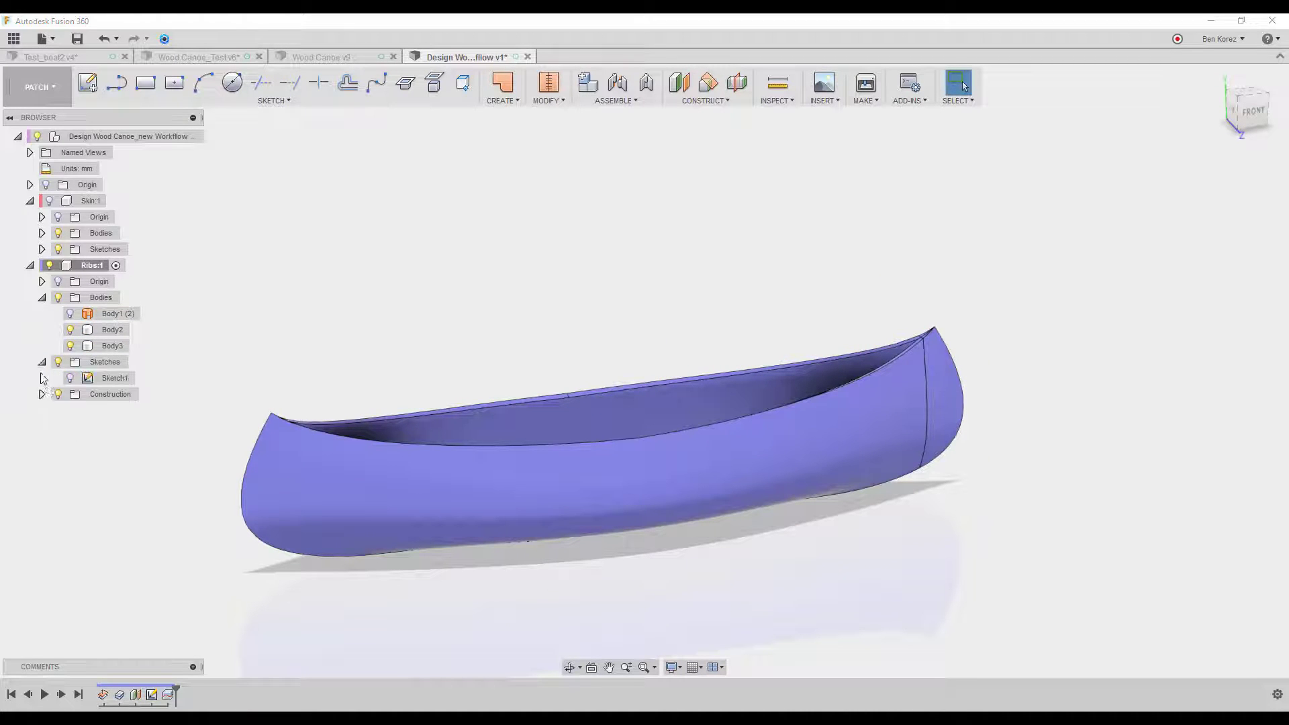
pyautogui.click(69, 378)
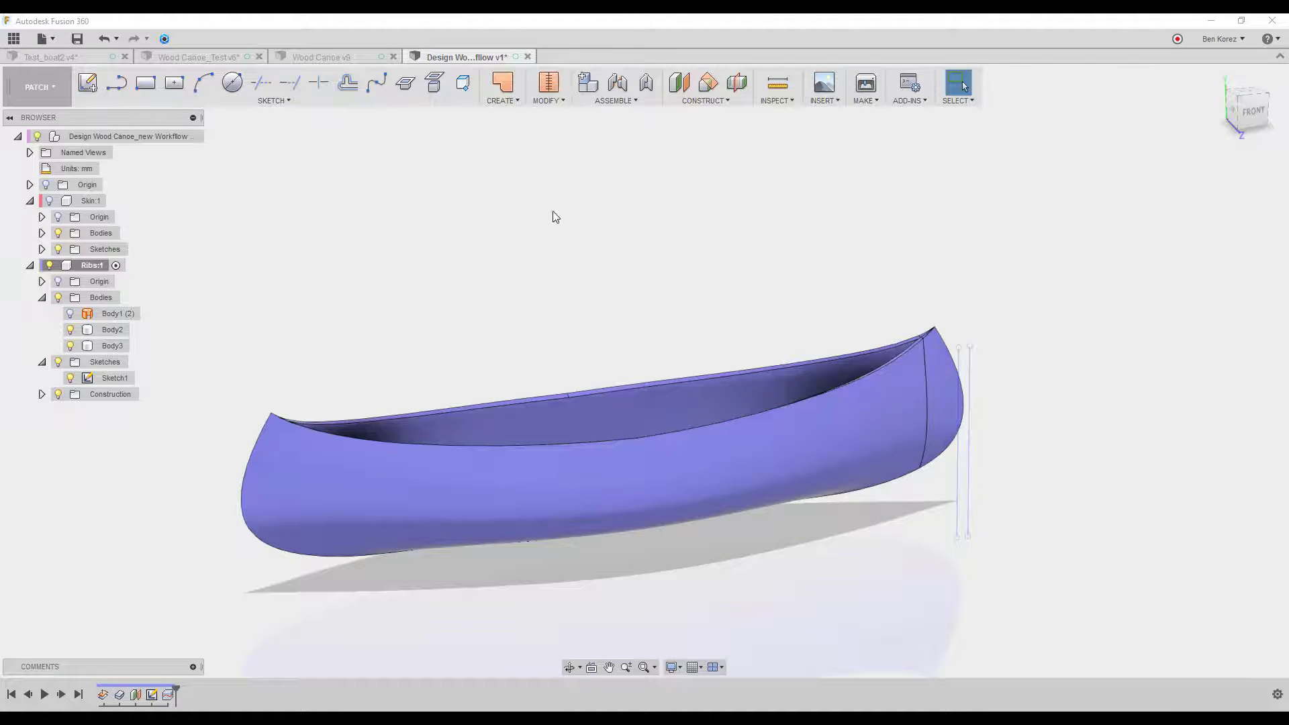
pyautogui.rightClick(649, 232)
pyautogui.click(650, 190)
pyautogui.click(856, 417)
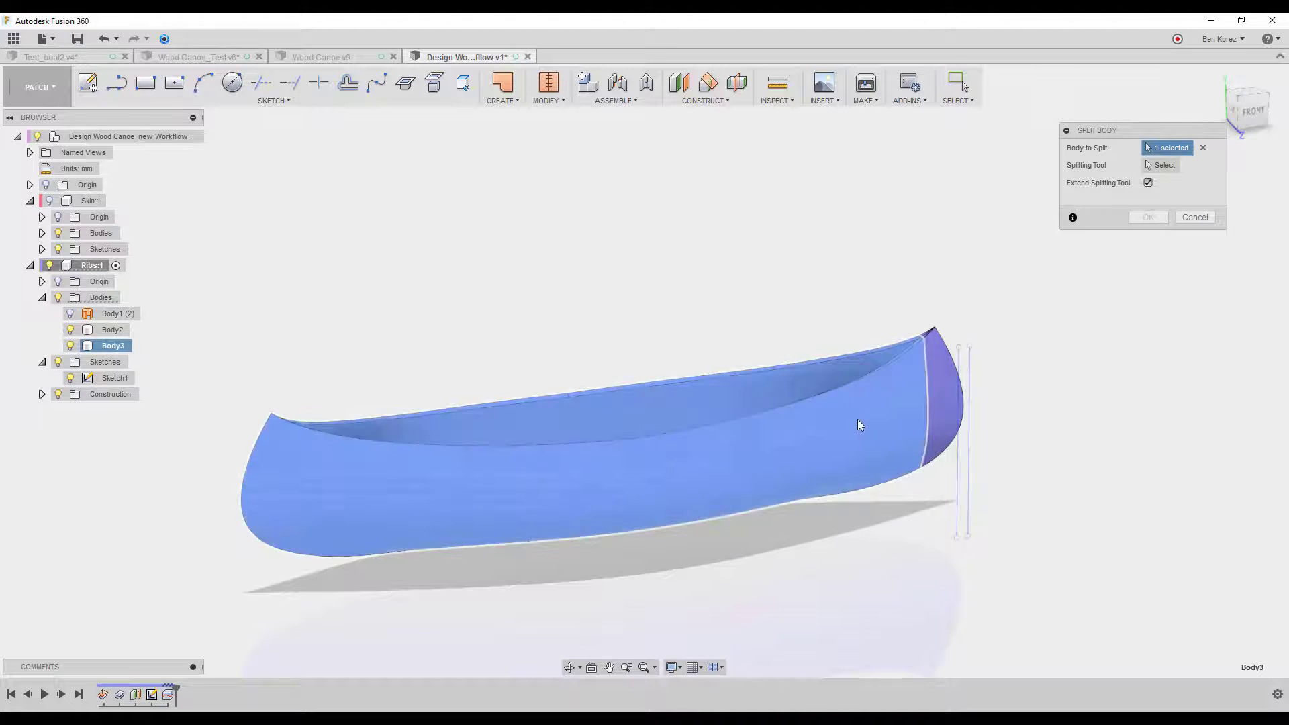
pyautogui.click(1152, 165)
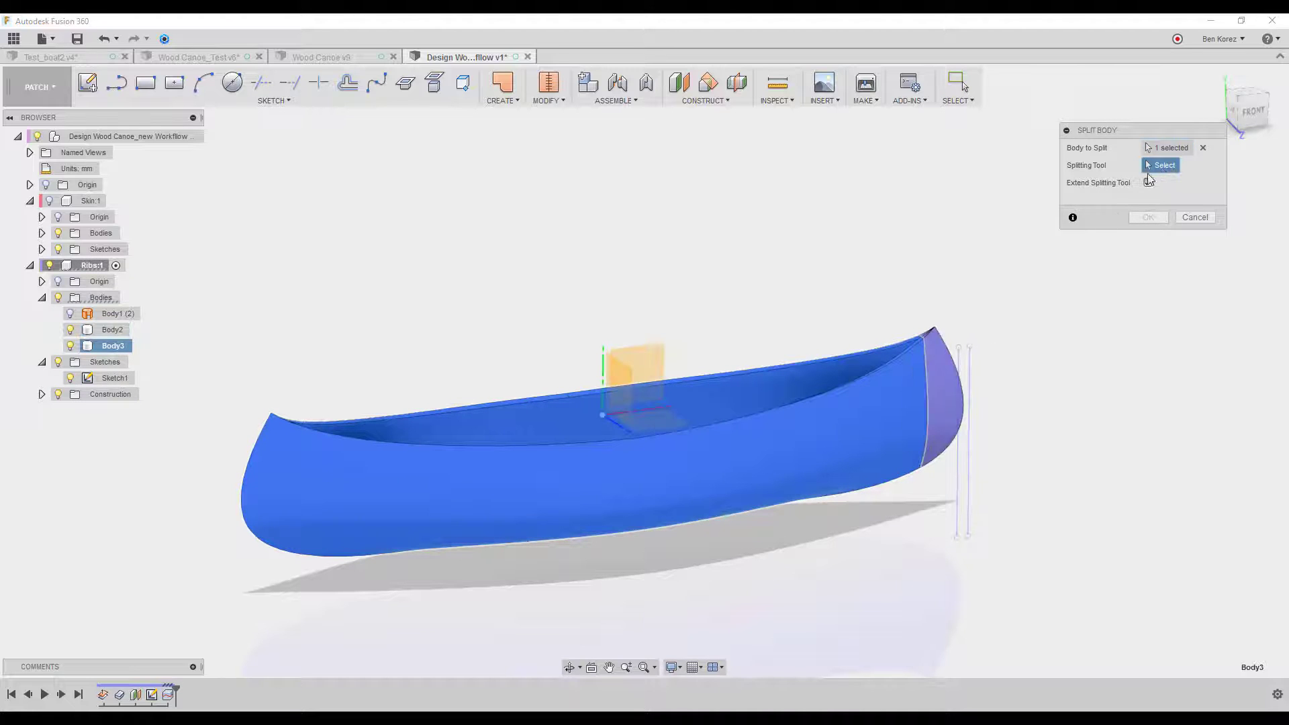
pyautogui.click(960, 366)
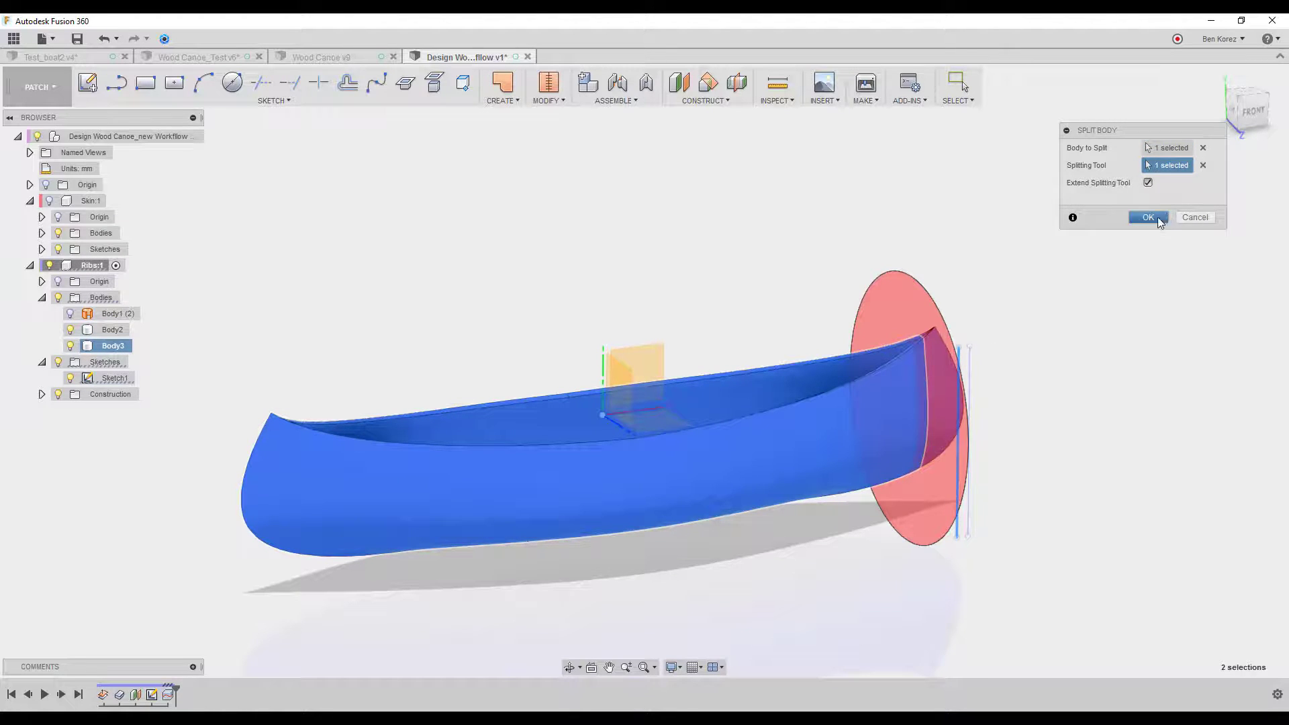
pyautogui.click(1150, 217)
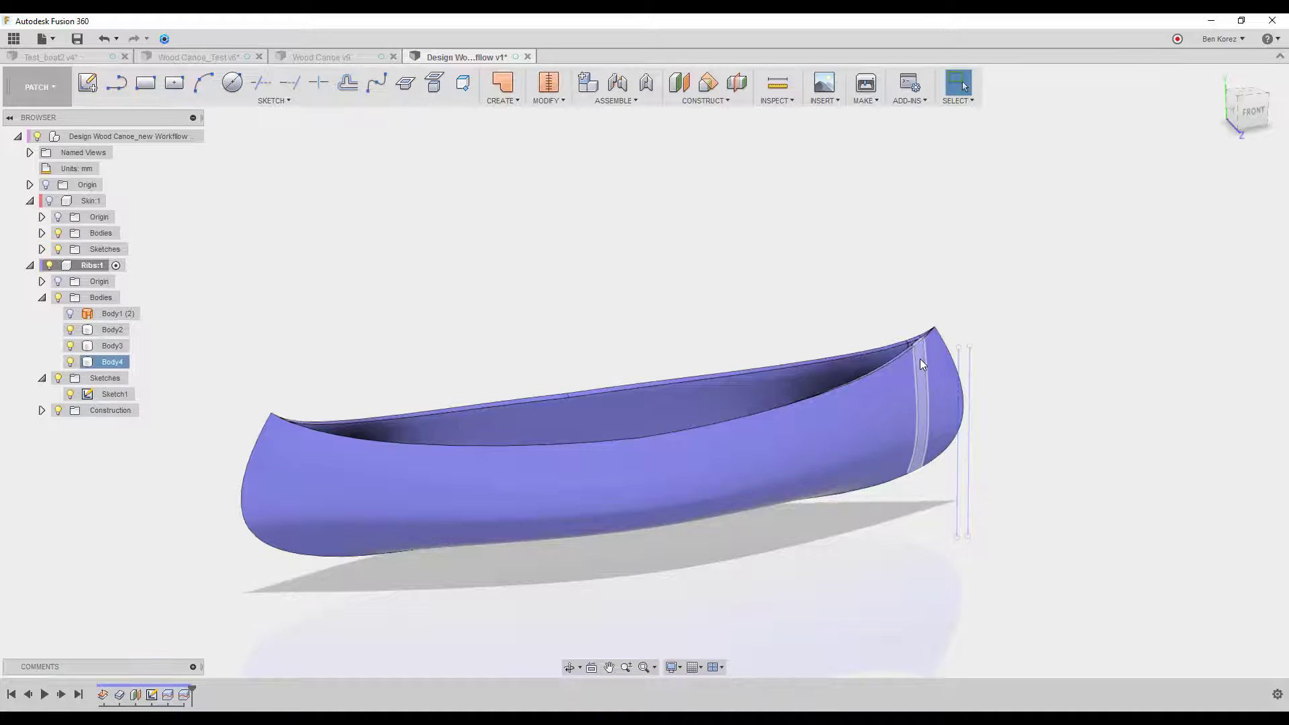
pyautogui.click(70, 394)
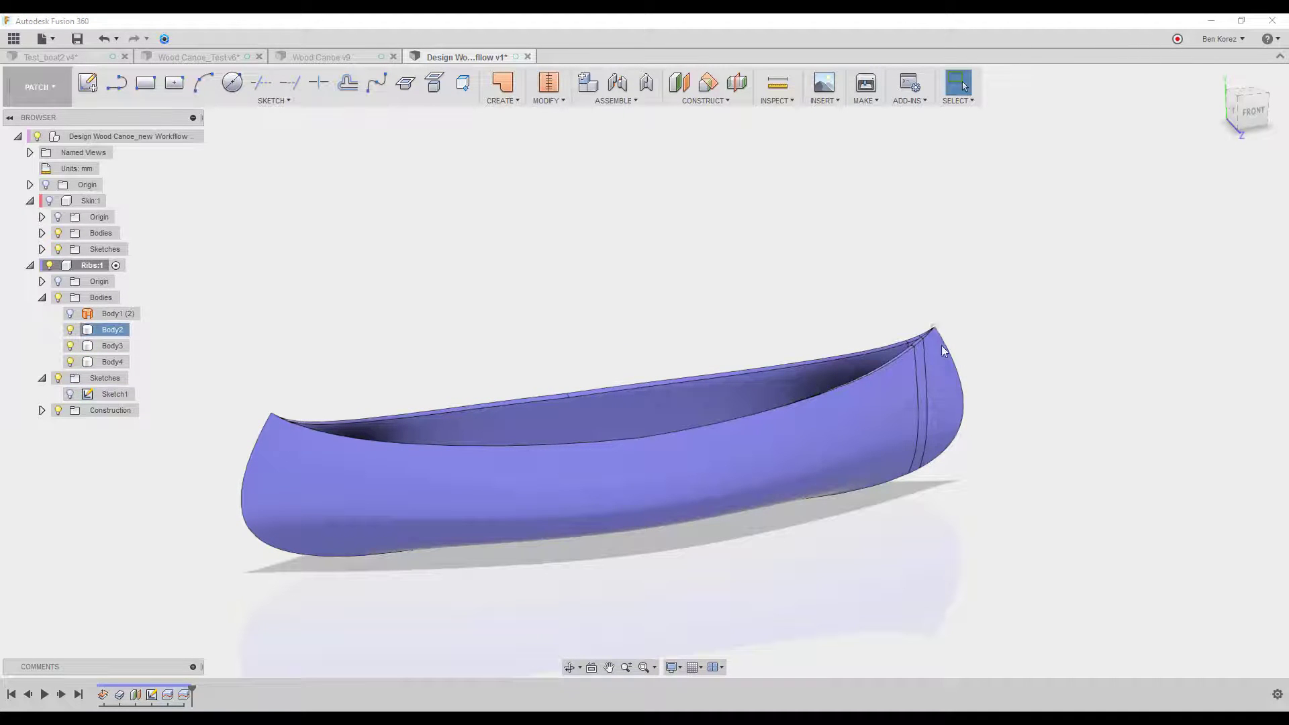
# Set up a Rectangular Pattern of type Features with the two body-split features as its objects
pyautogui.click(911, 347)
pyautogui.click(785, 310)
pyautogui.click(505, 104)
pyautogui.moveTo(517, 210)
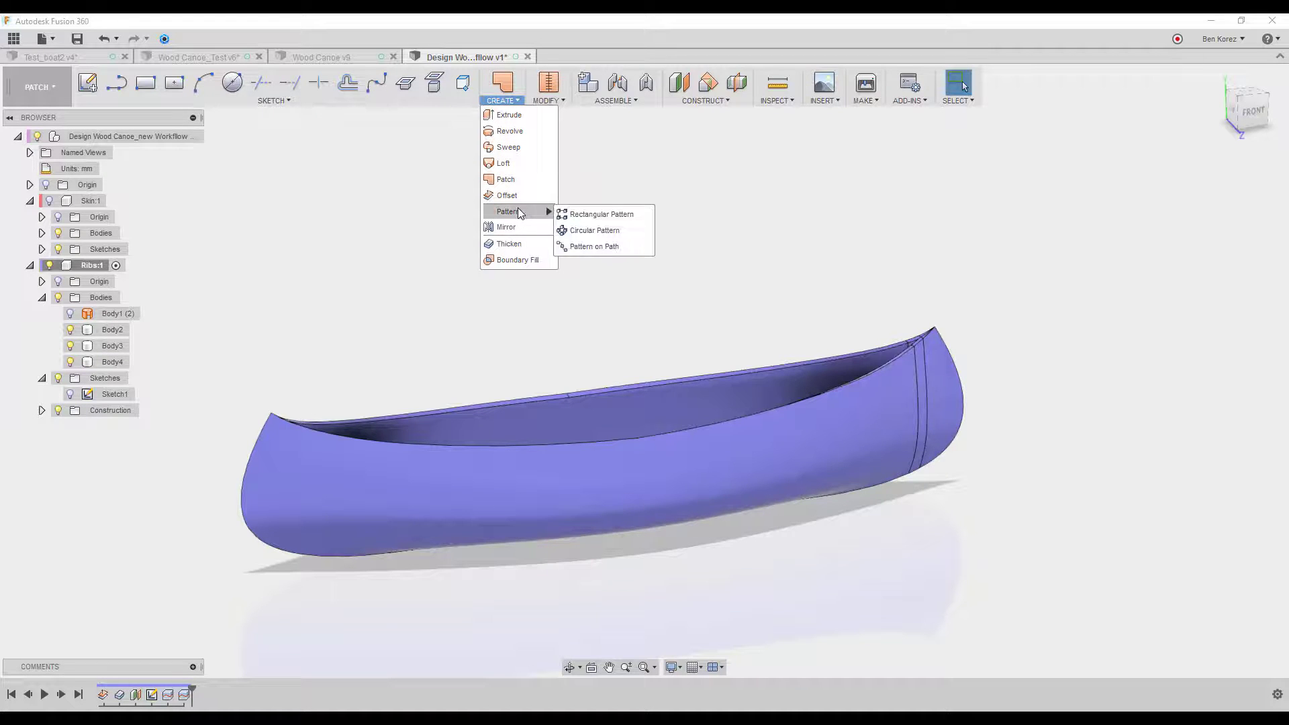
pyautogui.click(595, 214)
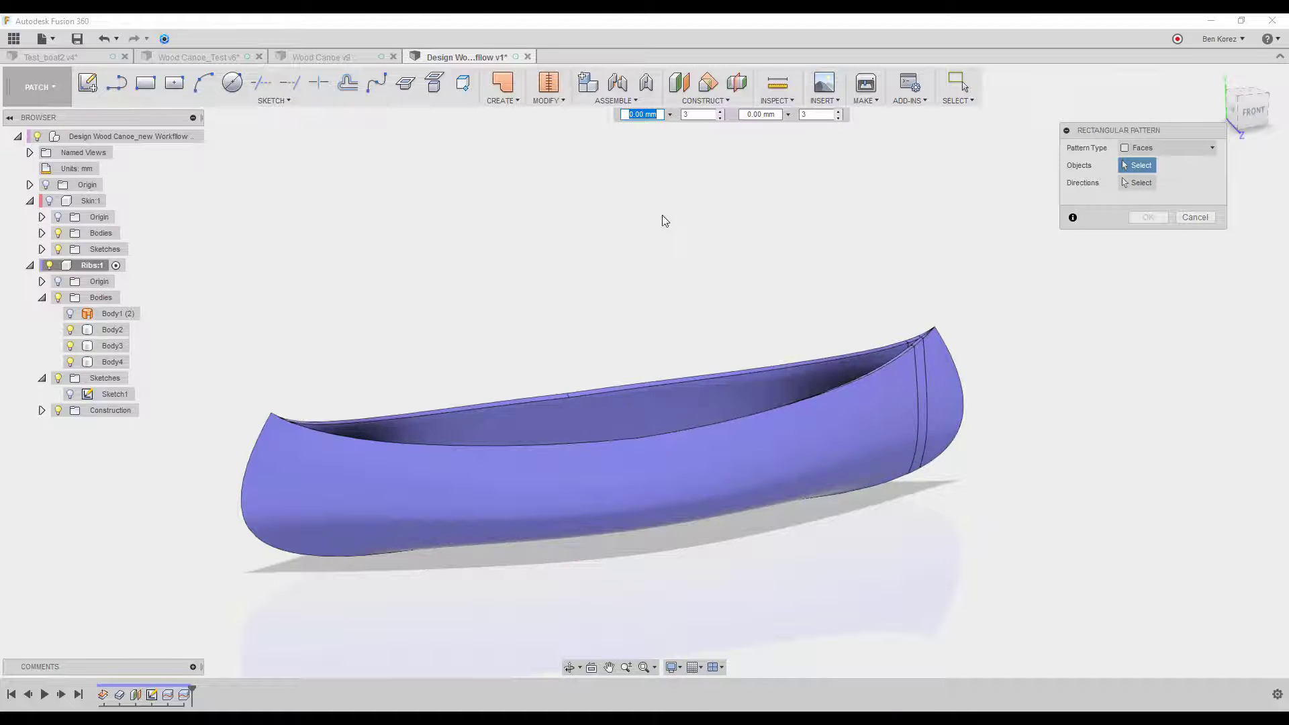
pyautogui.click(1151, 151)
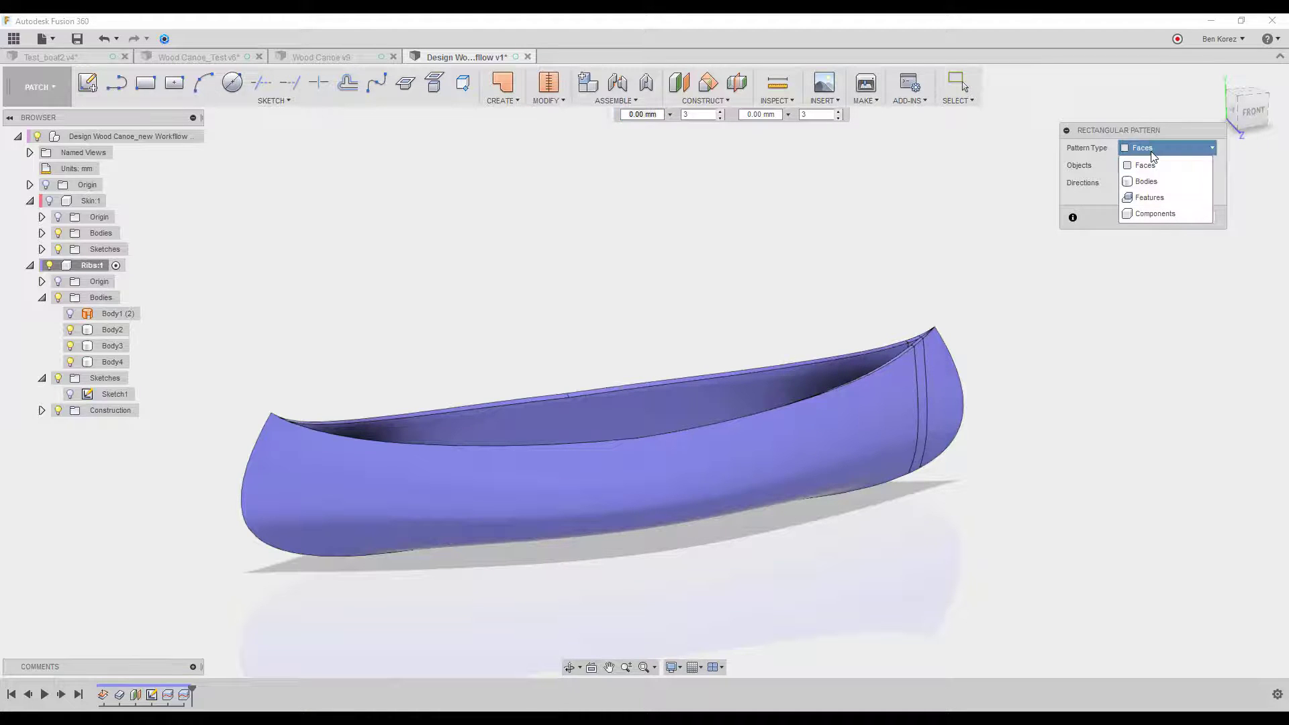
pyautogui.click(1158, 197)
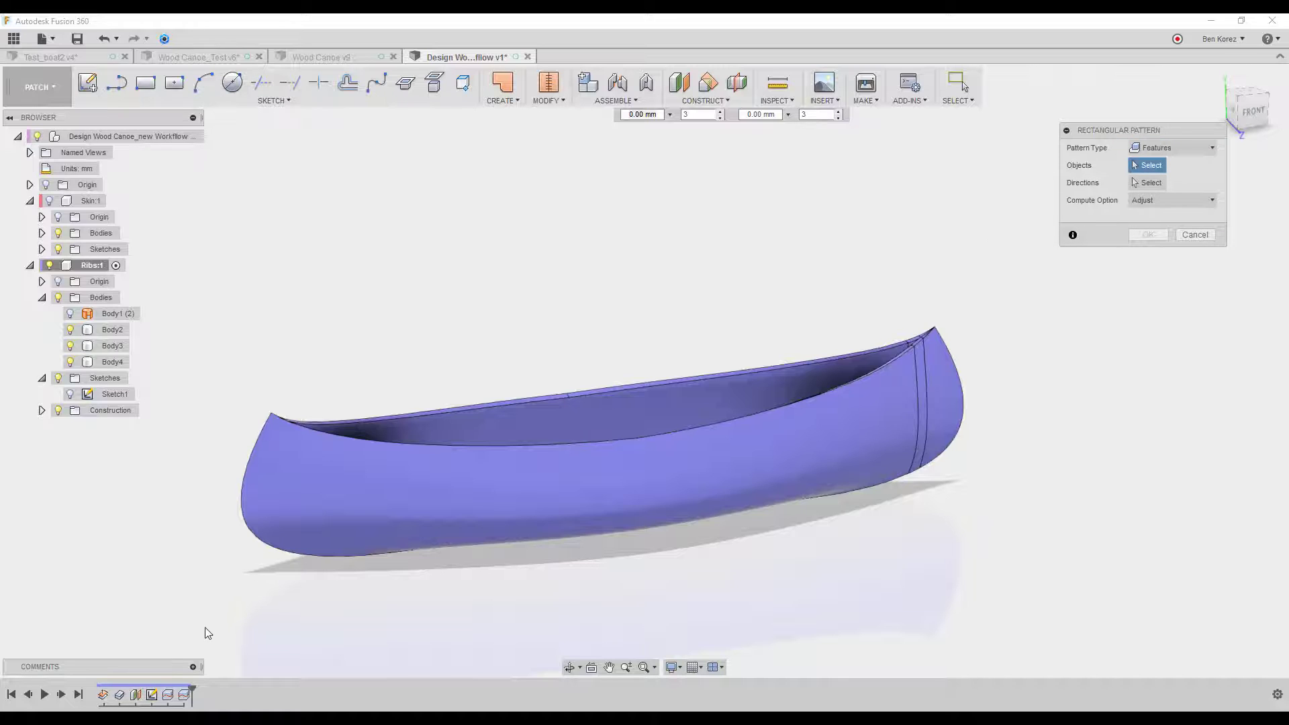
pyautogui.click(169, 696)
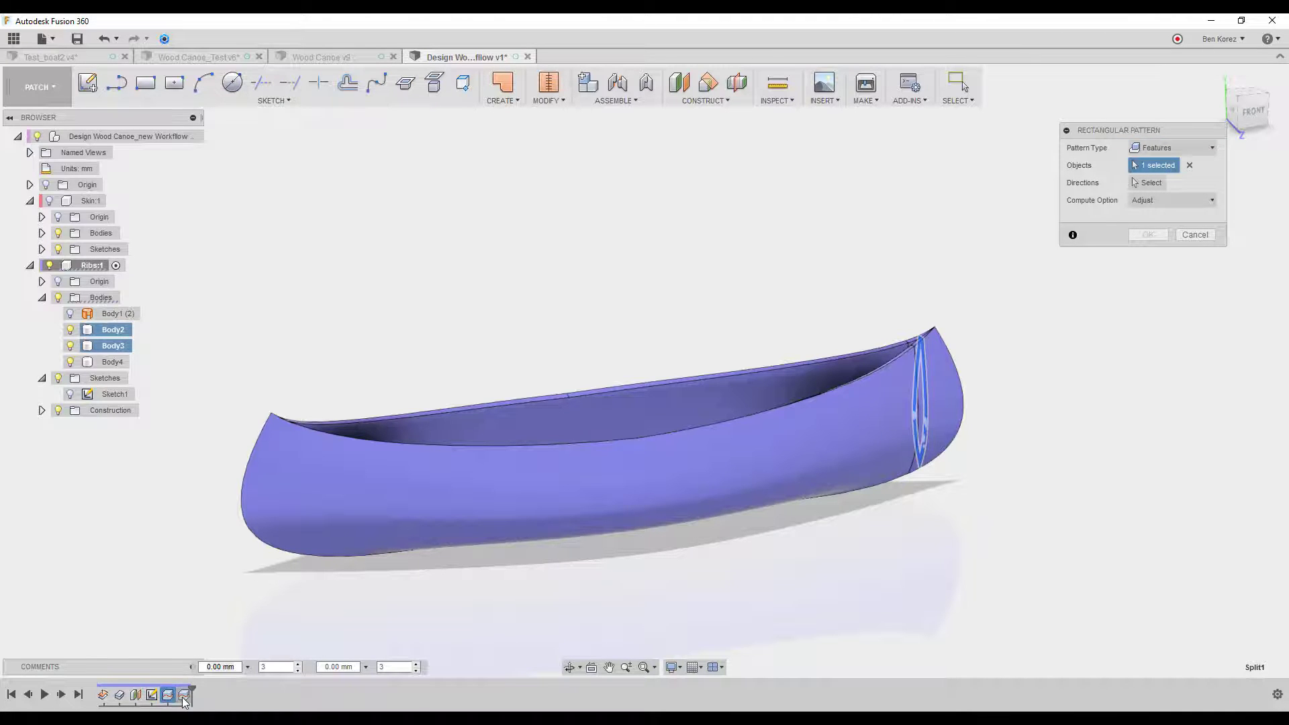
pyautogui.click(184, 696)
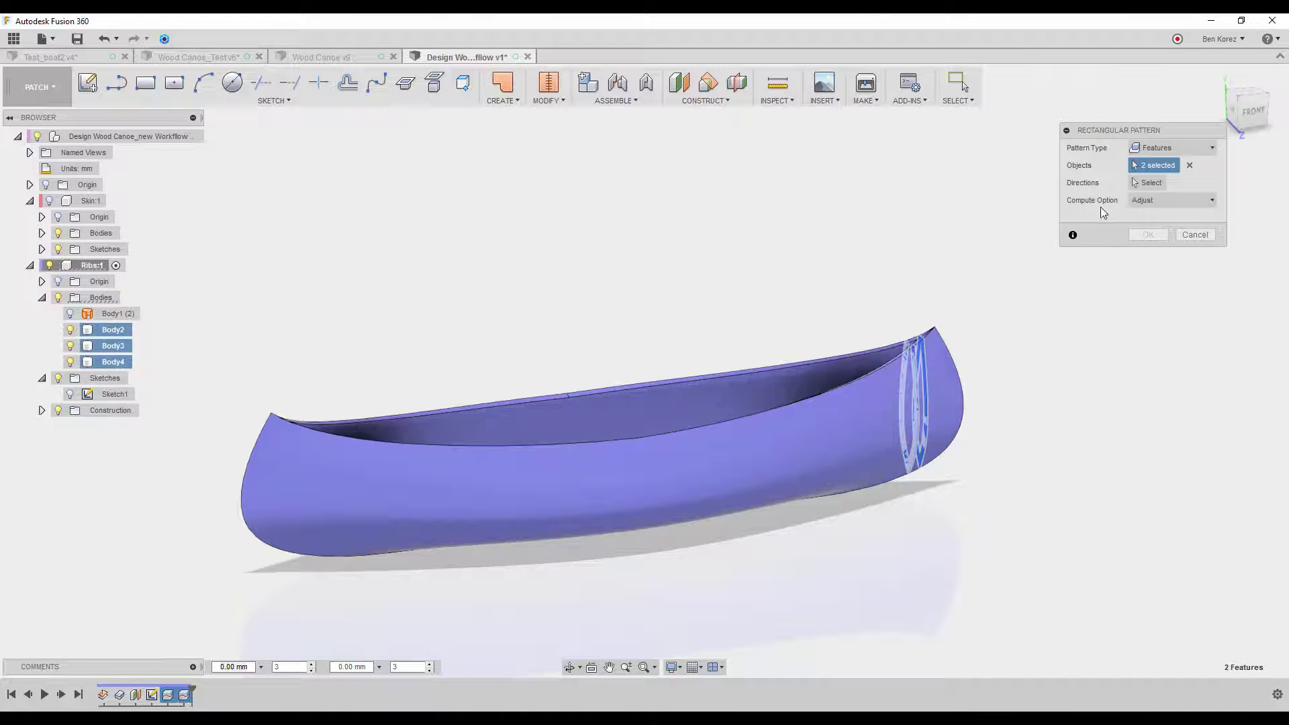
# Pattern the splits along the canoe's length toward the opposite end, with a quantity of 20 over an extent of about -1097.60 mm
pyautogui.click(1152, 183)
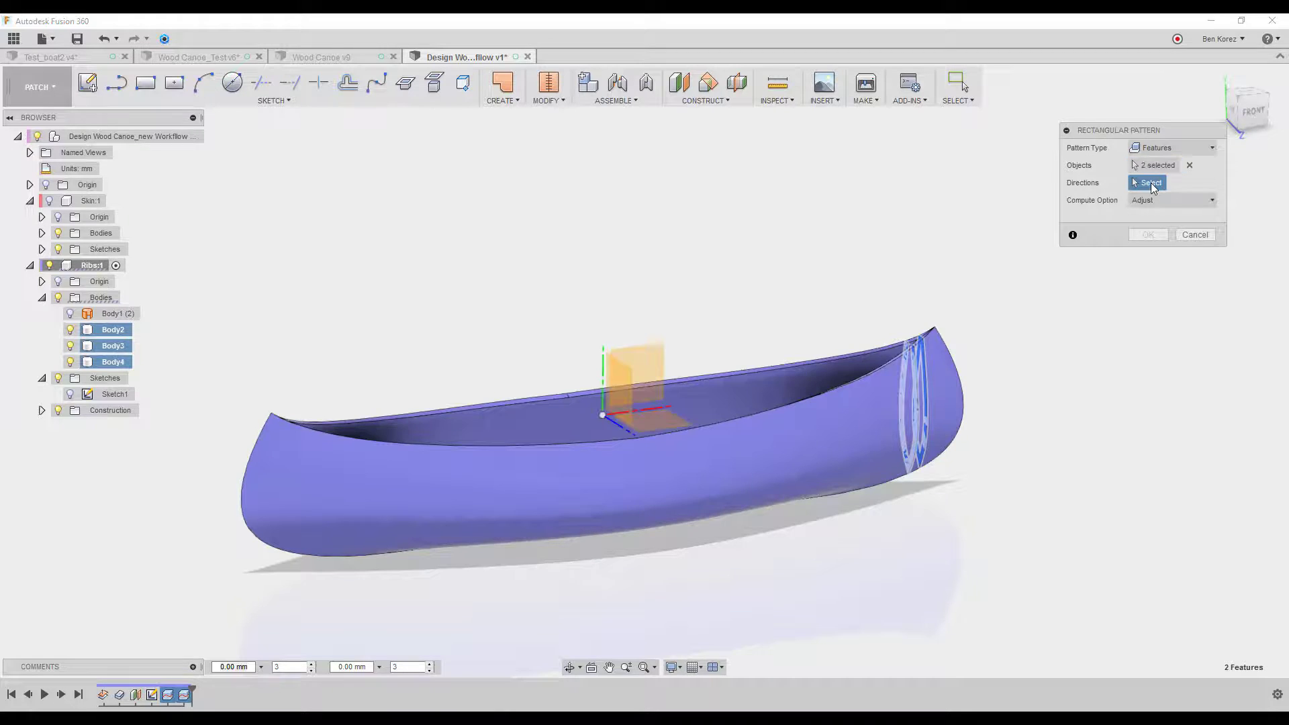
pyautogui.click(634, 410)
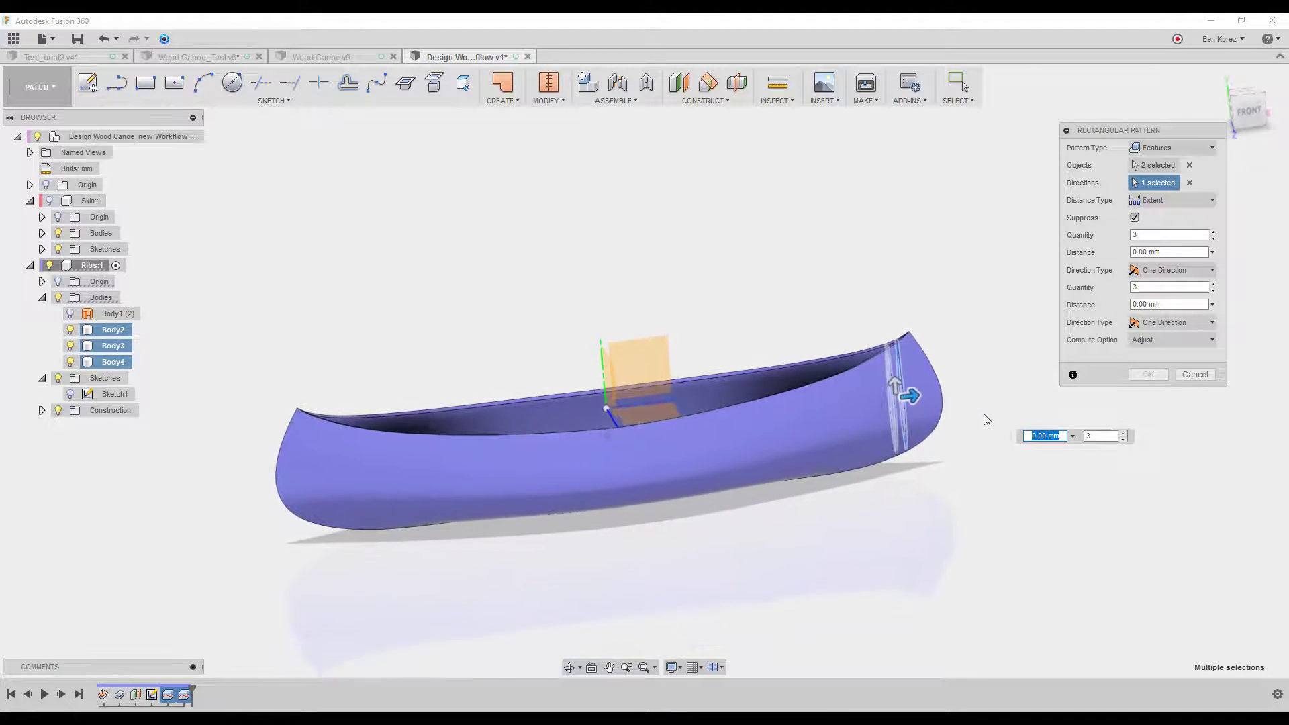
pyautogui.moveTo(913, 396); pyautogui.dragTo(376, 451)
pyautogui.press('Tab')
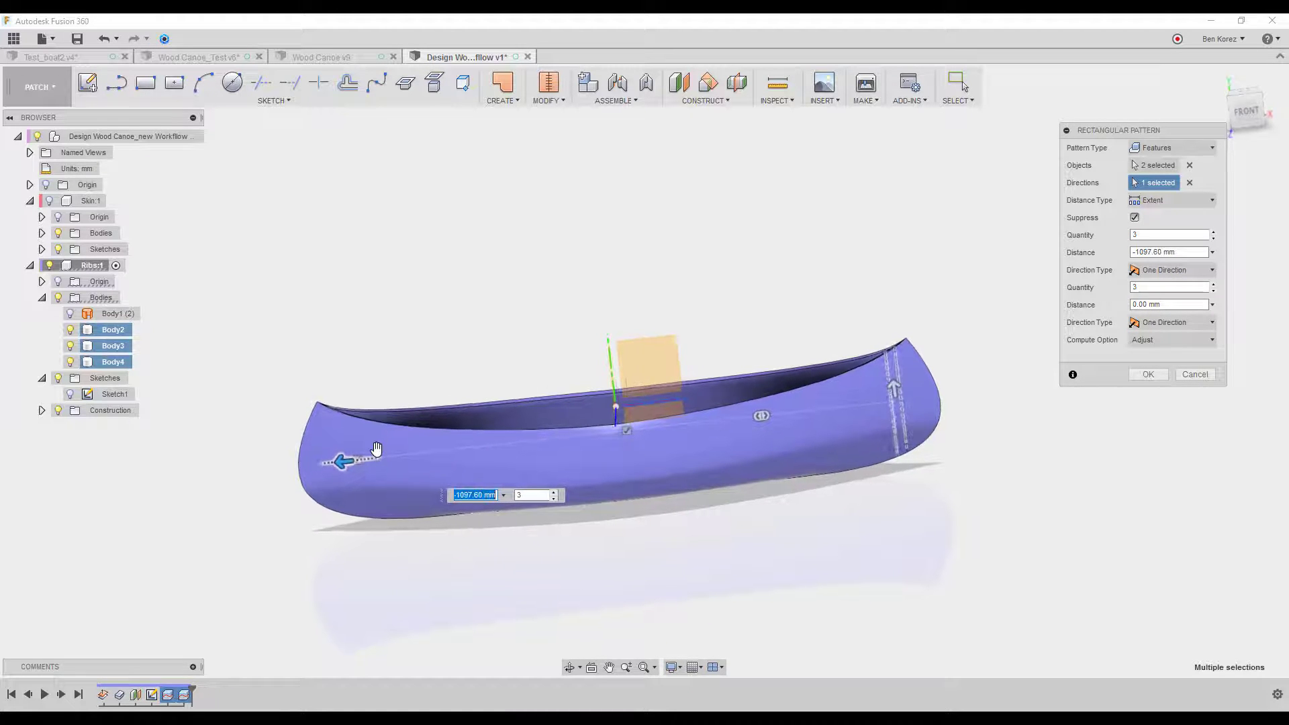
pyautogui.click(1229, 117)
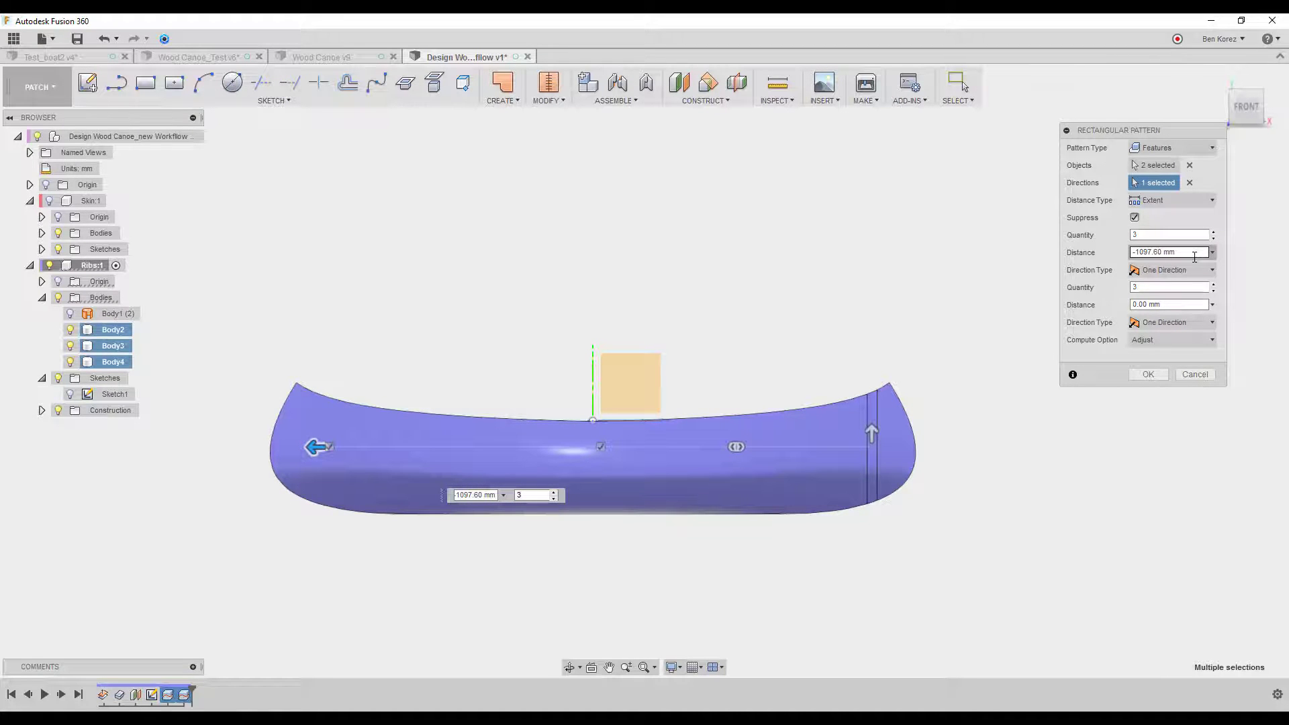
pyautogui.doubleClick(1172, 235)
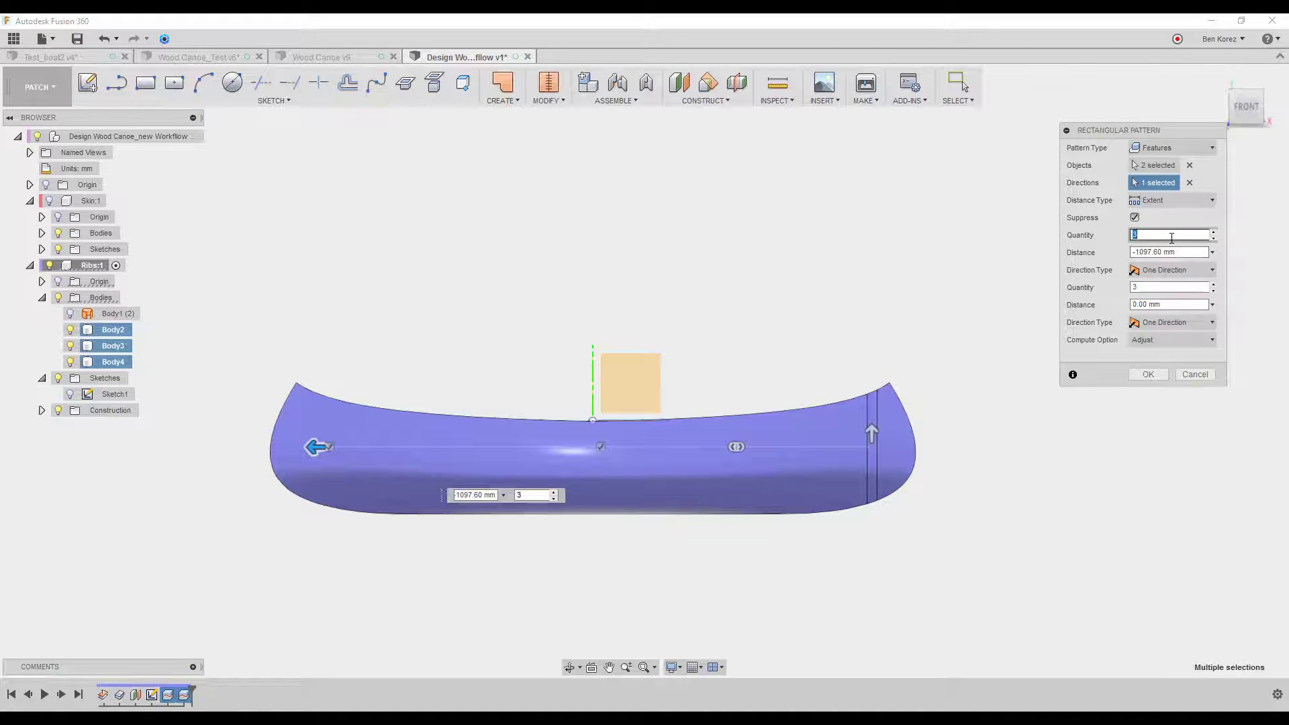
pyautogui.write('20')
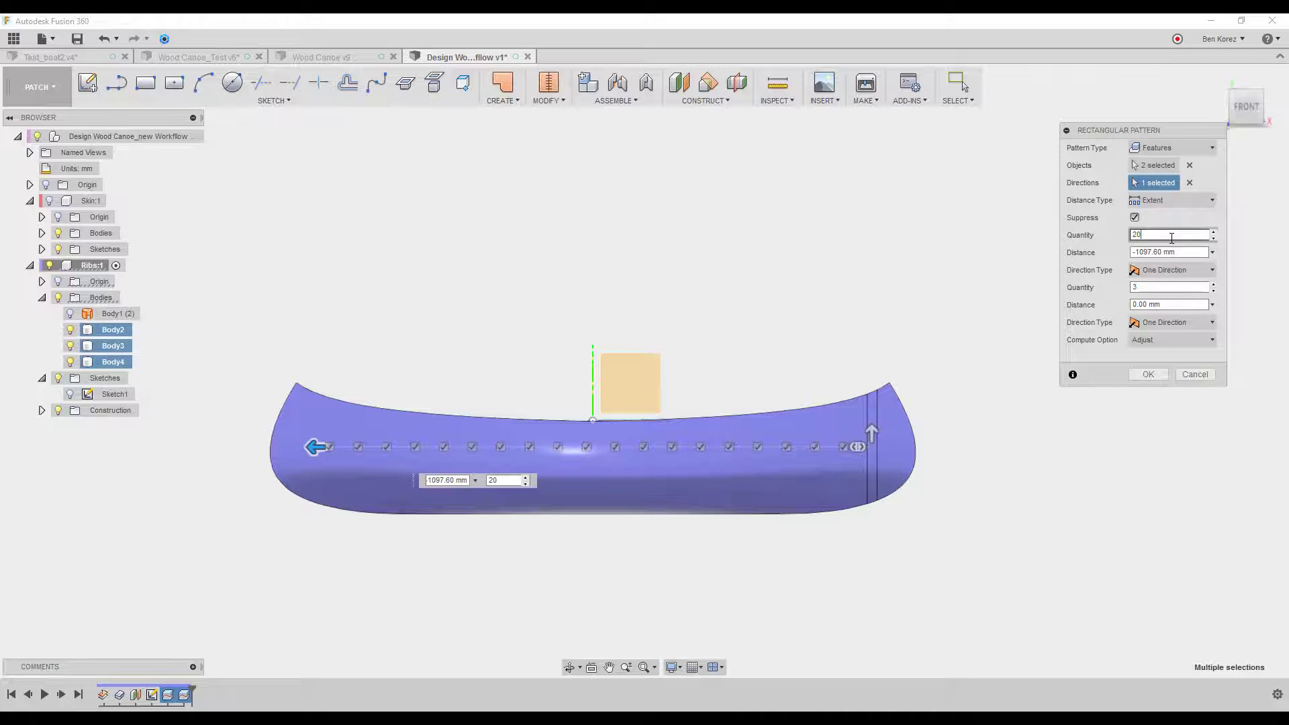
pyautogui.click(1149, 376)
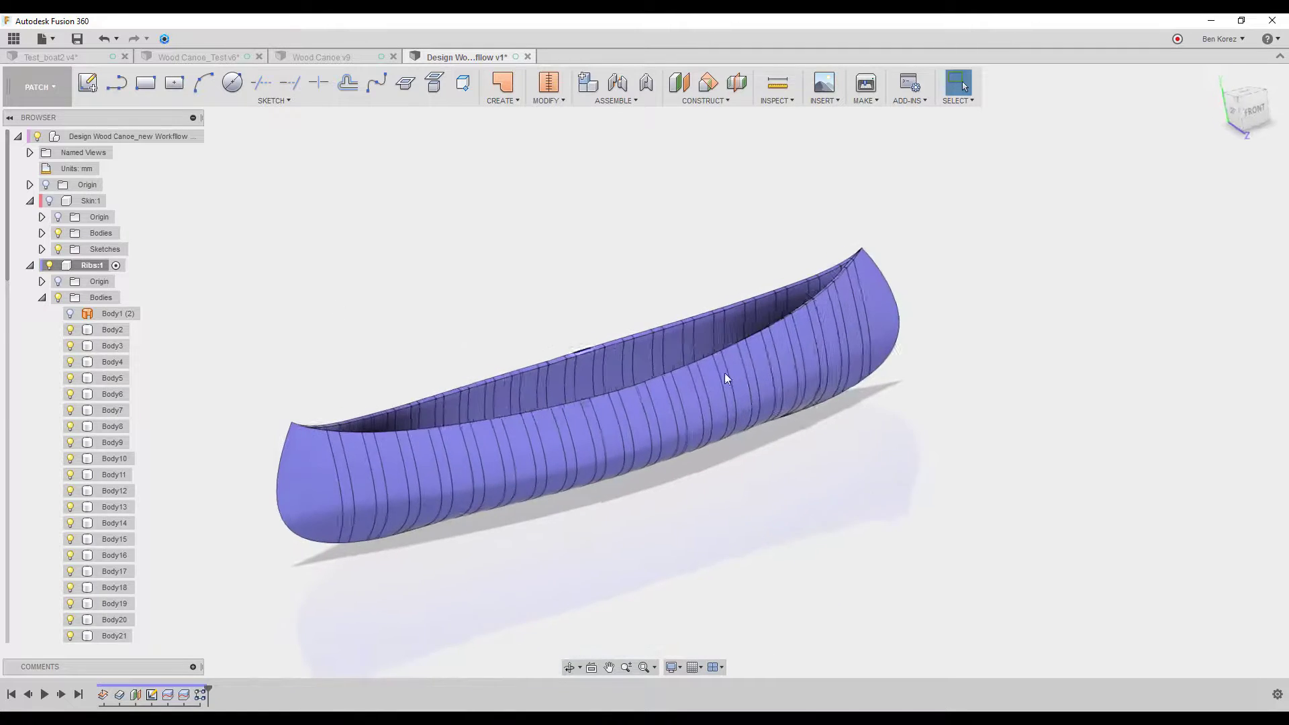
# Hide both end sections and all the wide bodies between the narrow ribs along the hull, leaving only the ribs shown
pyautogui.click(910, 409)
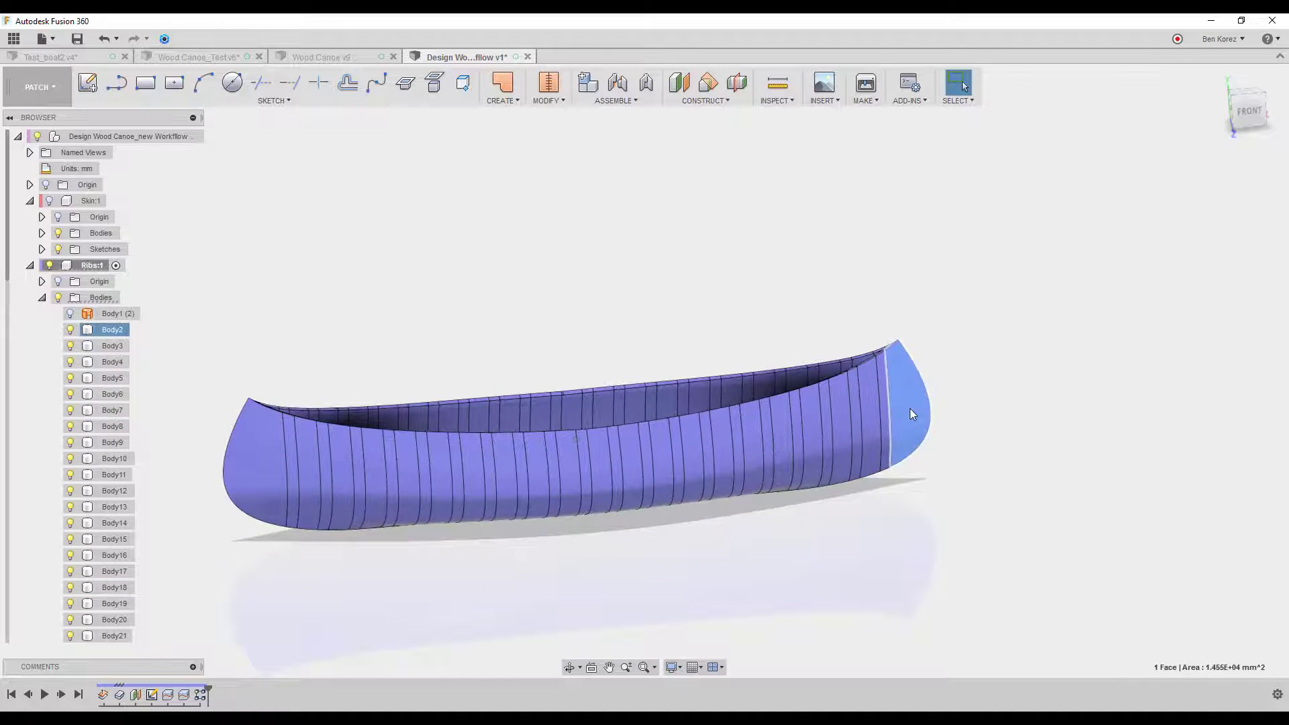
pyautogui.keyDown('ctrl'); pyautogui.click(874, 415); pyautogui.keyUp('ctrl')
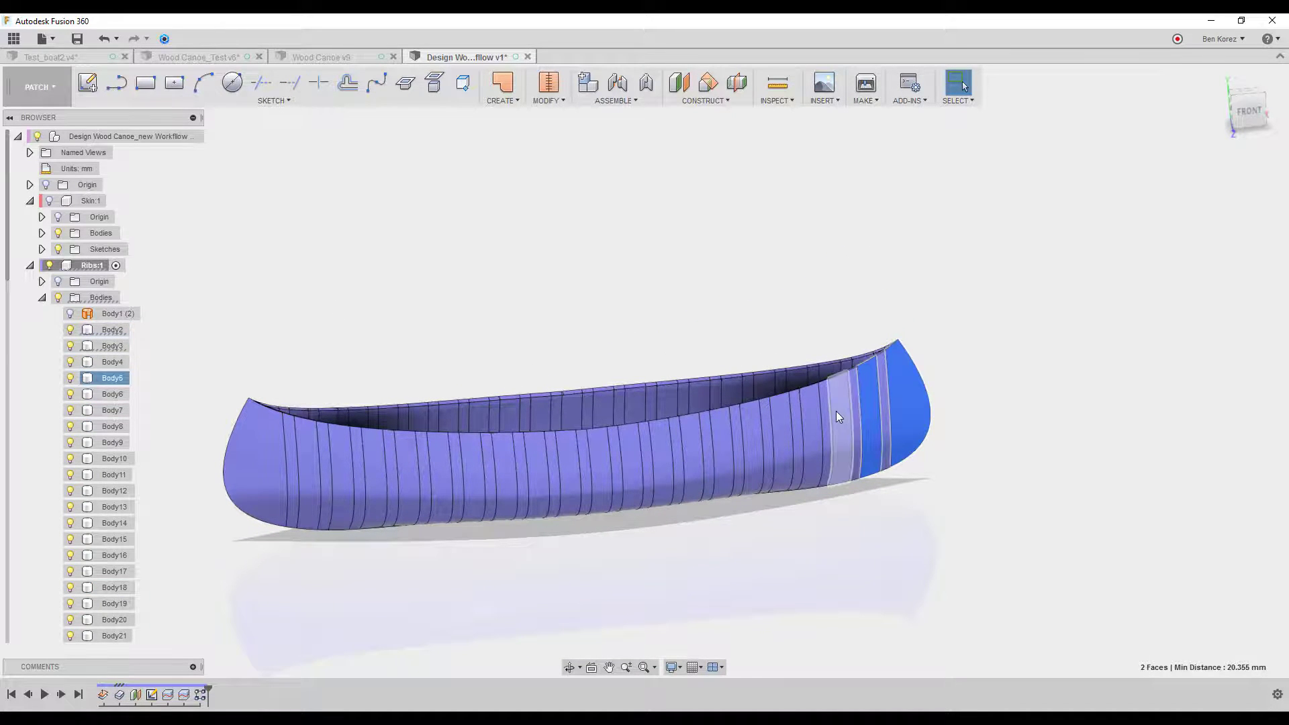
pyautogui.keyDown('ctrl'); pyautogui.click(836, 411); pyautogui.keyUp('ctrl')
pyautogui.keyDown('ctrl'); pyautogui.click(809, 426); pyautogui.keyUp('ctrl')
pyautogui.keyDown('ctrl'); pyautogui.click(808, 426); pyautogui.keyUp('ctrl')
pyautogui.keyDown('ctrl'); pyautogui.click(784, 429); pyautogui.keyUp('ctrl')
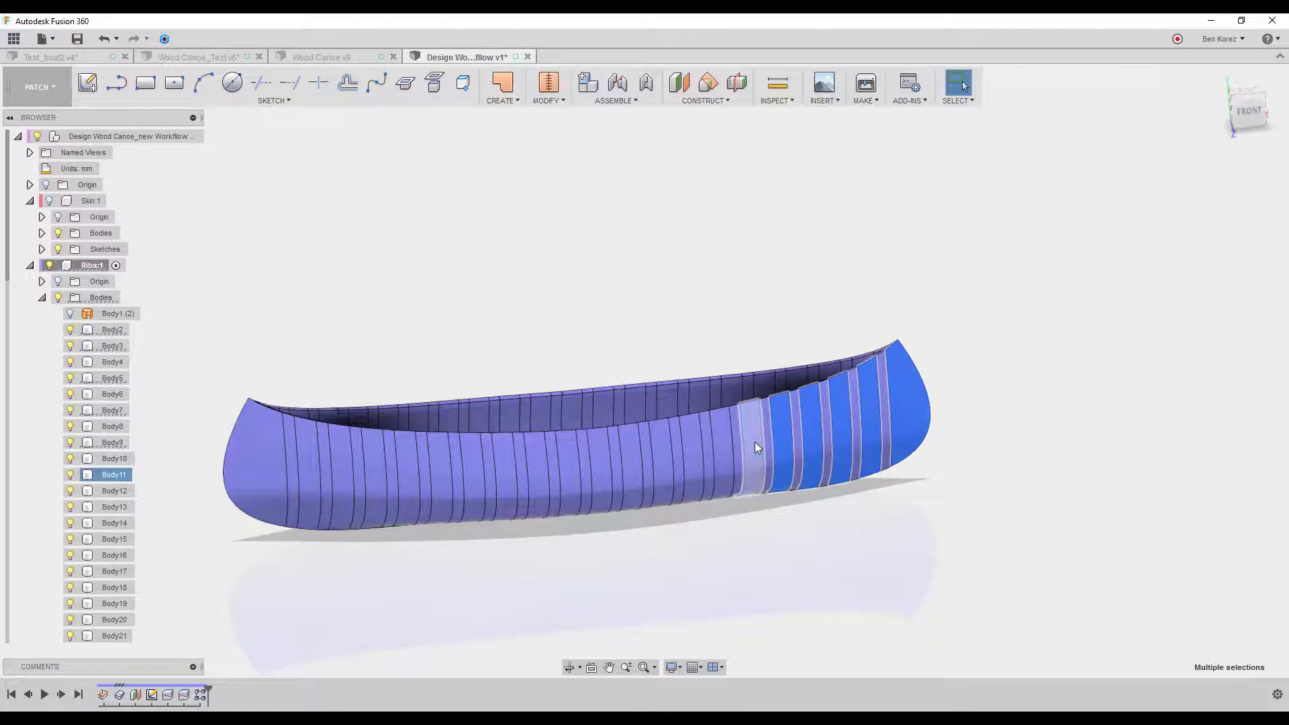
pyautogui.keyDown('ctrl'); pyautogui.click(755, 442); pyautogui.keyUp('ctrl')
pyautogui.keyDown('ctrl'); pyautogui.click(719, 457); pyautogui.keyUp('ctrl')
pyautogui.keyDown('ctrl'); pyautogui.click(695, 458); pyautogui.keyUp('ctrl')
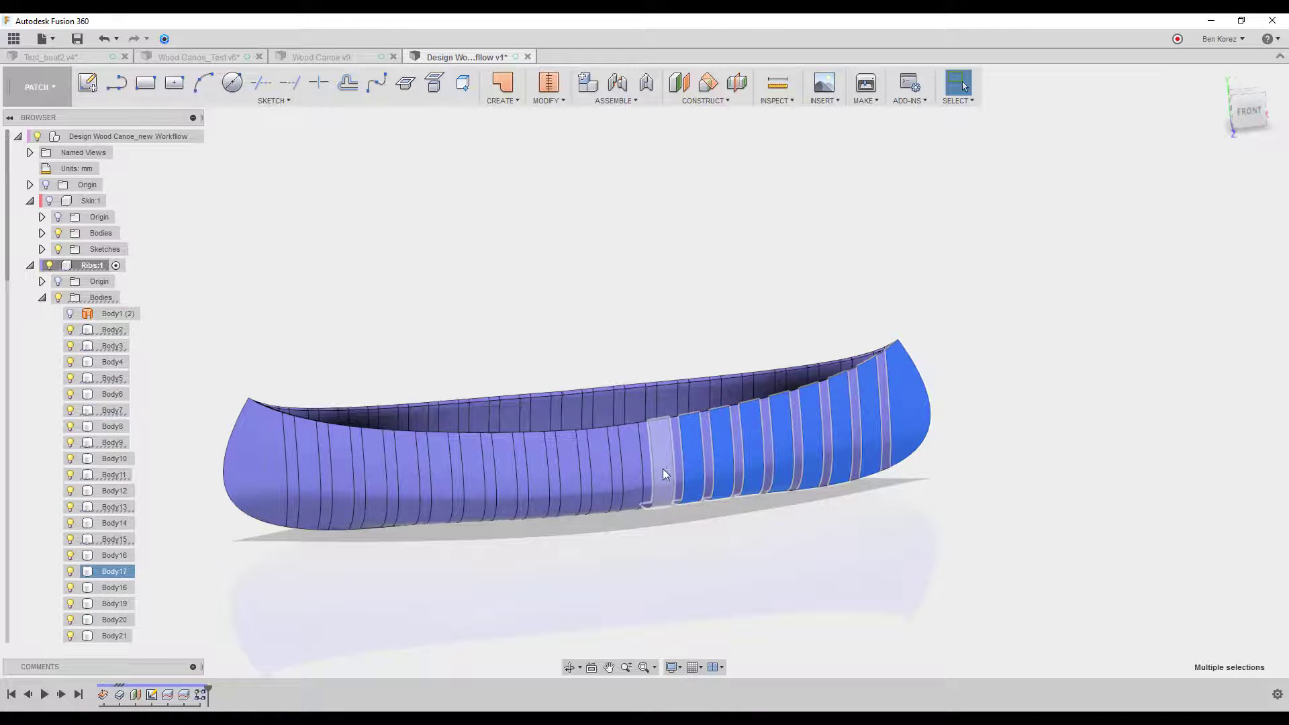
pyautogui.keyDown('ctrl'); pyautogui.click(661, 464); pyautogui.keyUp('ctrl')
pyautogui.keyDown('ctrl'); pyautogui.click(628, 466); pyautogui.keyUp('ctrl')
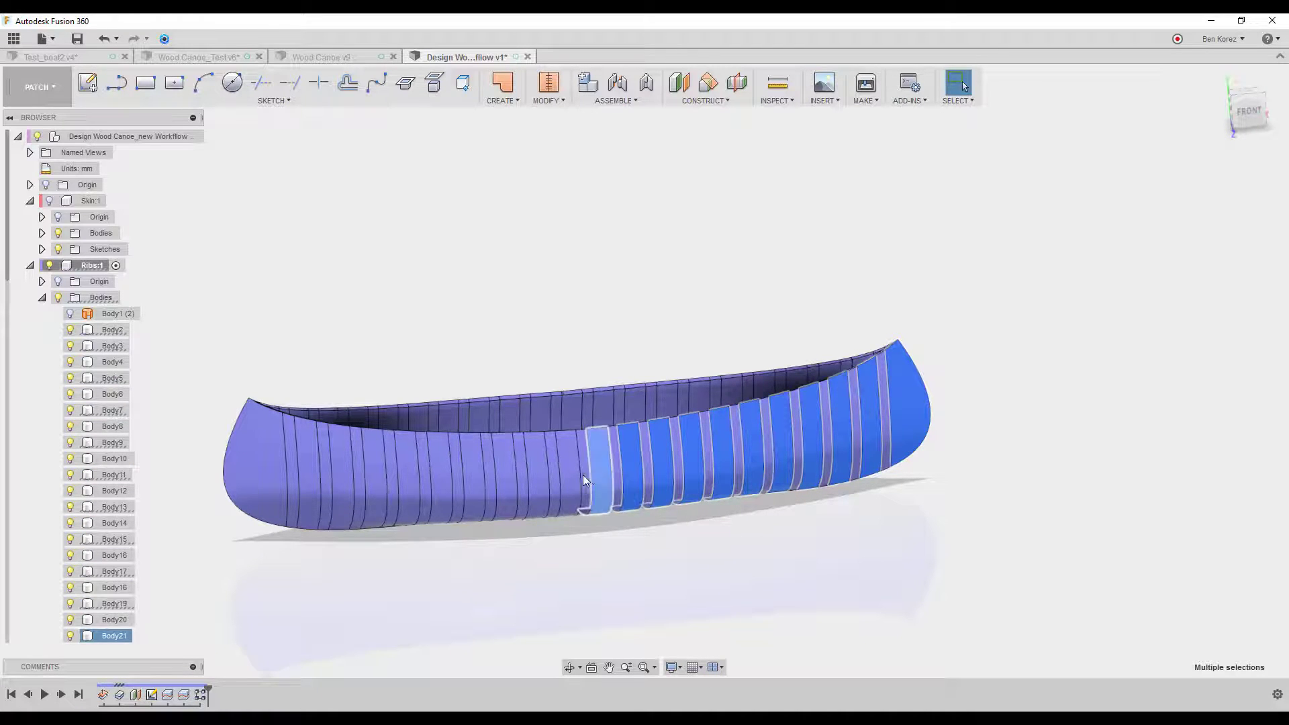
pyautogui.keyDown('ctrl'); pyautogui.click(583, 474); pyautogui.keyUp('ctrl')
pyautogui.keyDown('ctrl'); pyautogui.click(566, 477); pyautogui.keyUp('ctrl')
pyautogui.keyDown('ctrl'); pyautogui.click(537, 479); pyautogui.keyUp('ctrl')
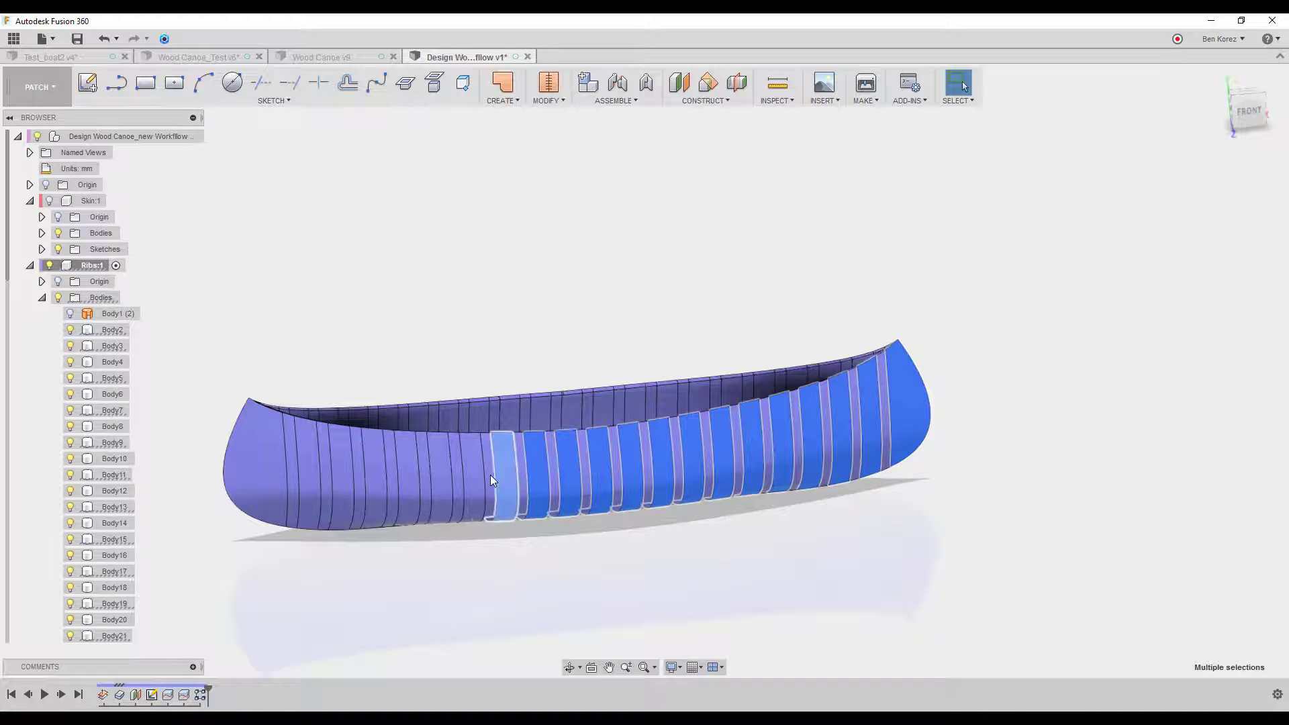
pyautogui.keyDown('ctrl'); pyautogui.click(490, 477); pyautogui.keyUp('ctrl')
pyautogui.keyDown('ctrl'); pyautogui.click(476, 474); pyautogui.keyUp('ctrl')
pyautogui.keyDown('ctrl'); pyautogui.click(444, 477); pyautogui.keyUp('ctrl')
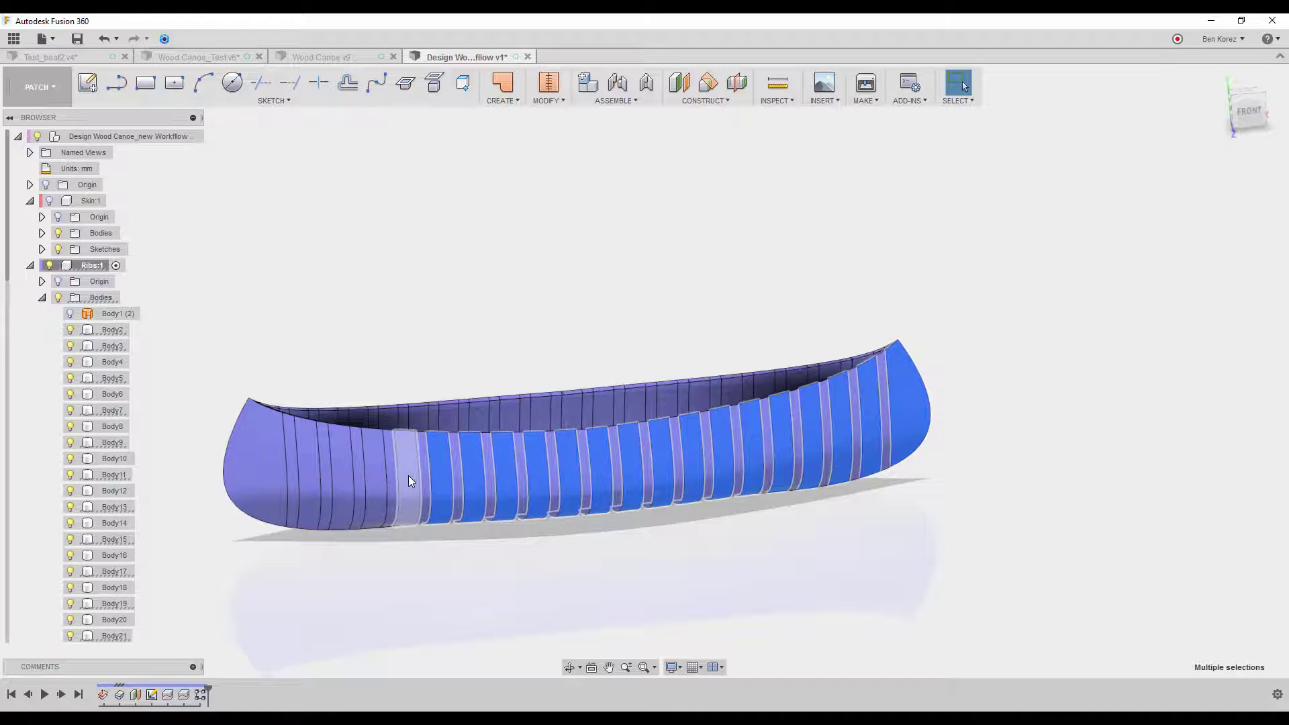
pyautogui.keyDown('ctrl'); pyautogui.click(408, 477); pyautogui.keyUp('ctrl')
pyautogui.keyDown('ctrl'); pyautogui.click(372, 477); pyautogui.keyUp('ctrl')
pyautogui.keyDown('ctrl'); pyautogui.click(346, 476); pyautogui.keyUp('ctrl')
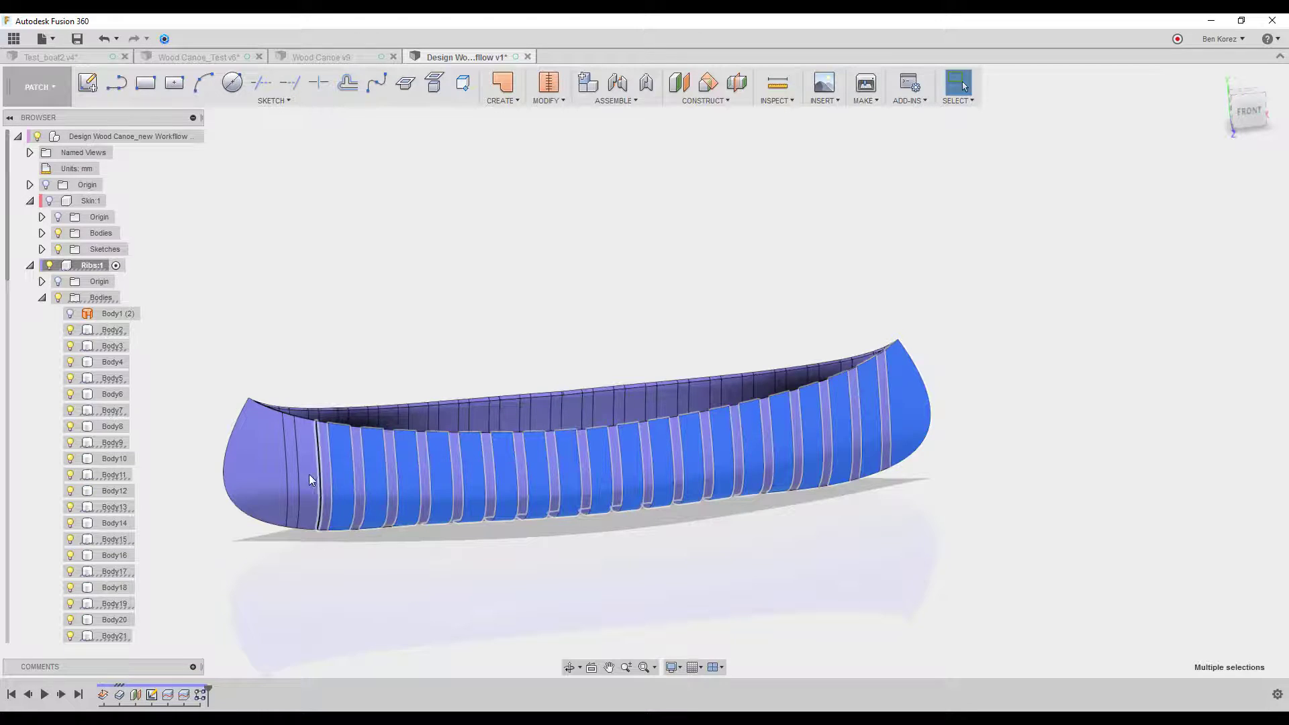
pyautogui.keyDown('ctrl'); pyautogui.click(309, 479); pyautogui.keyUp('ctrl')
pyautogui.keyDown('ctrl'); pyautogui.click(272, 469); pyautogui.keyUp('ctrl')
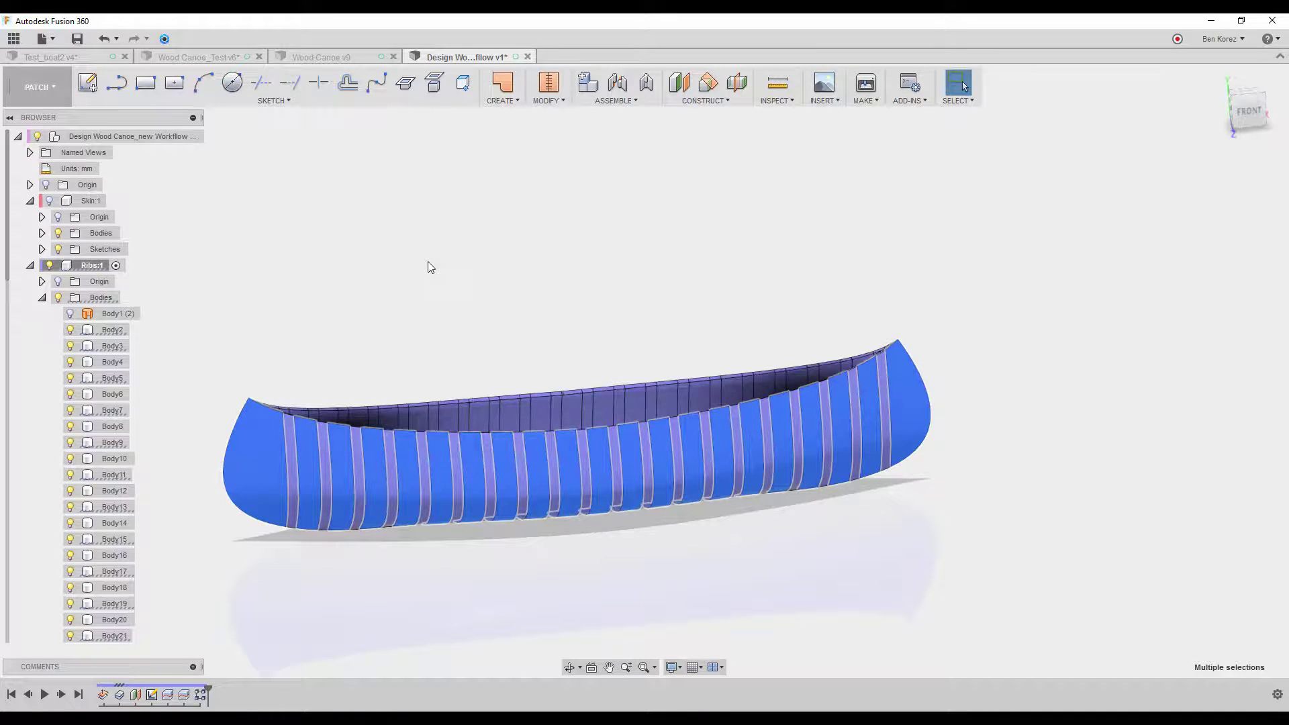
pyautogui.press('v')
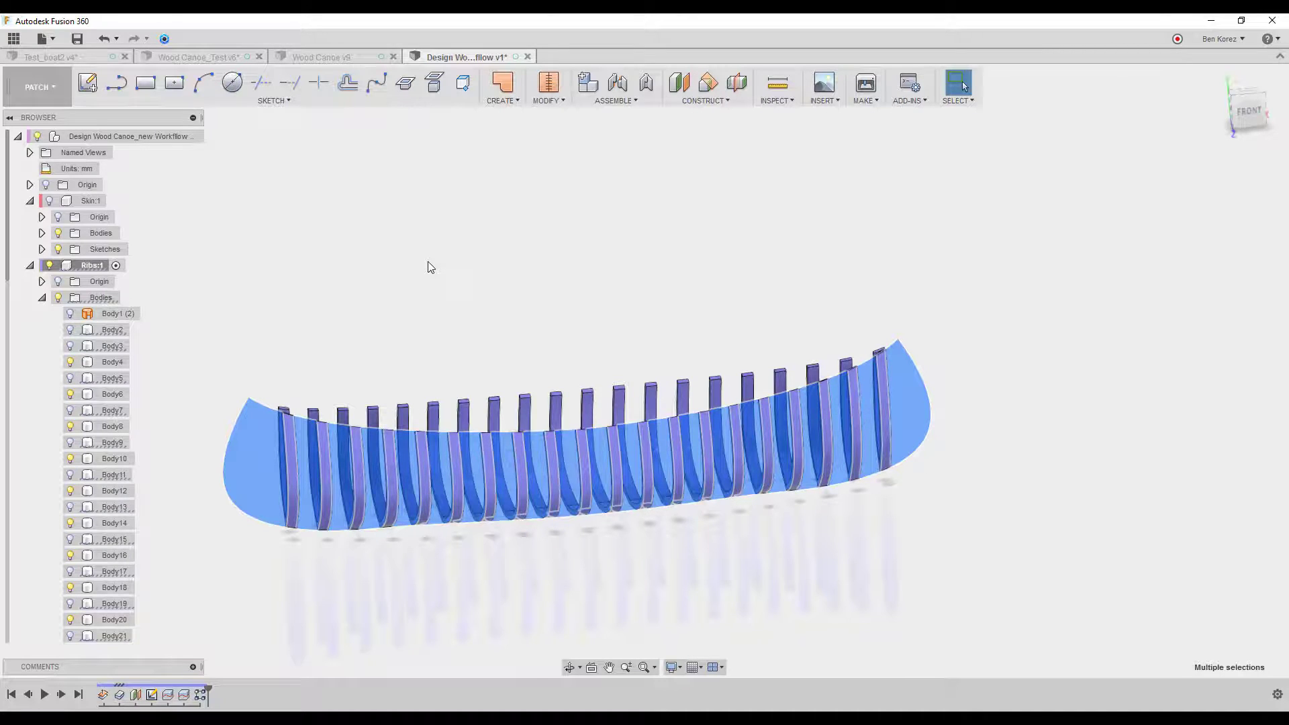
pyautogui.click(430, 263)
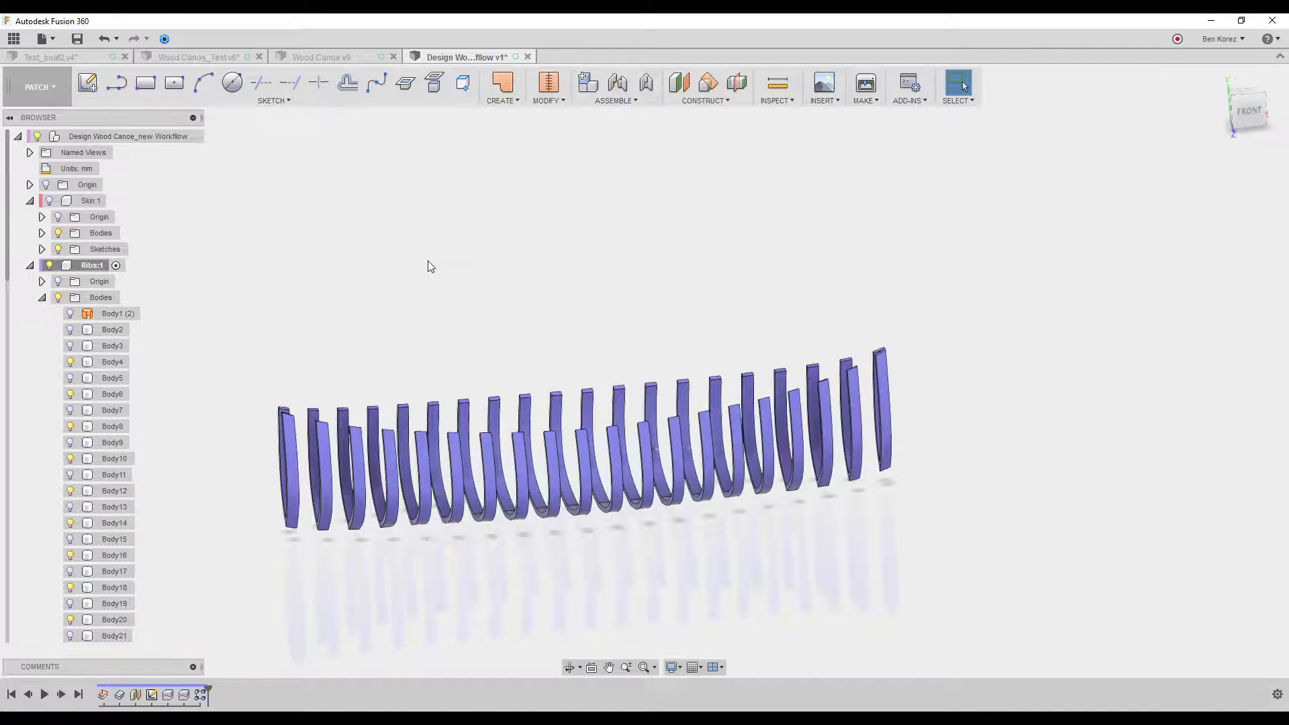
# Show the Skin component around the ribs again and activate the top-level canoe design
pyautogui.click(42, 300)
pyautogui.click(29, 265)
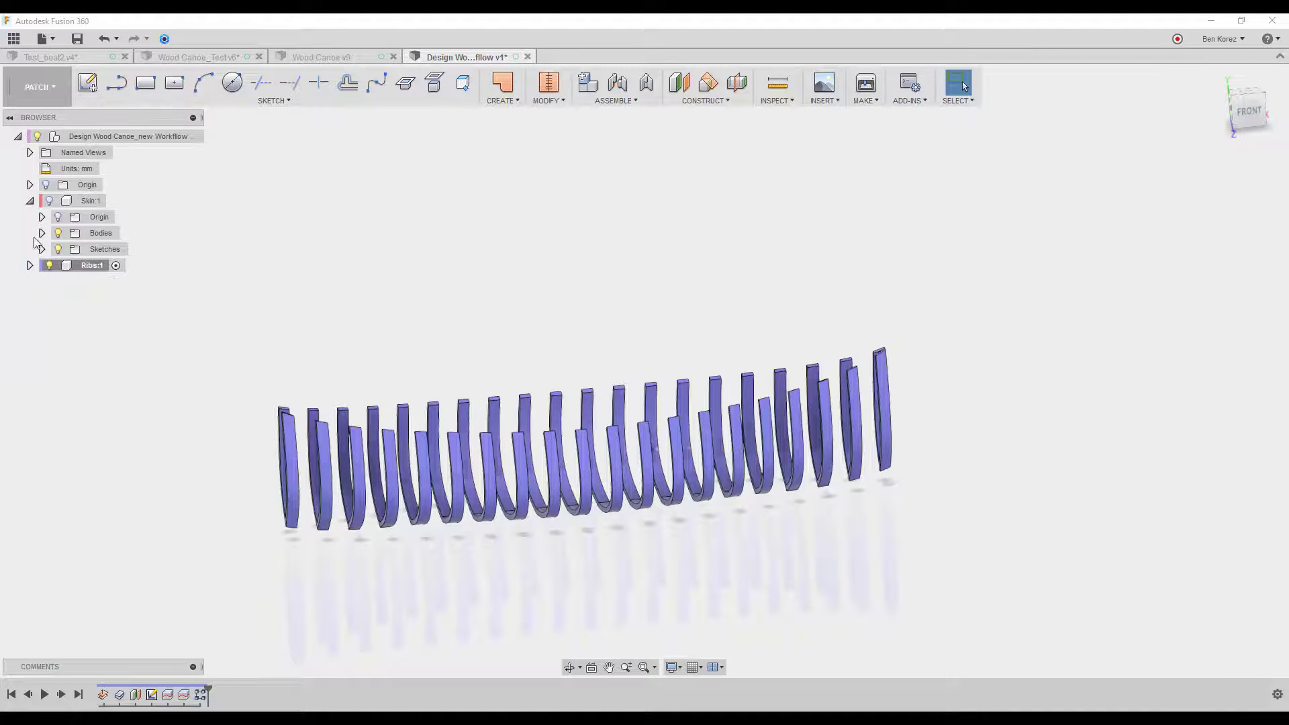
pyautogui.click(49, 201)
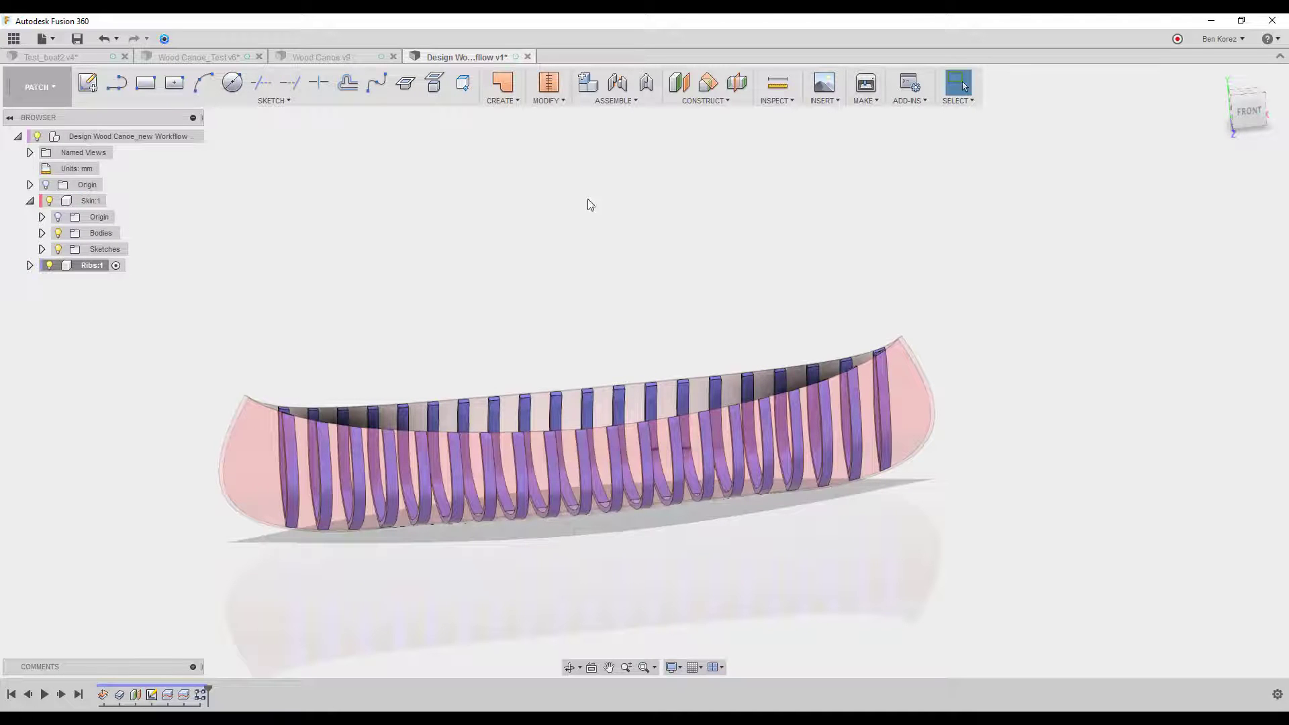
pyautogui.click(192, 136)
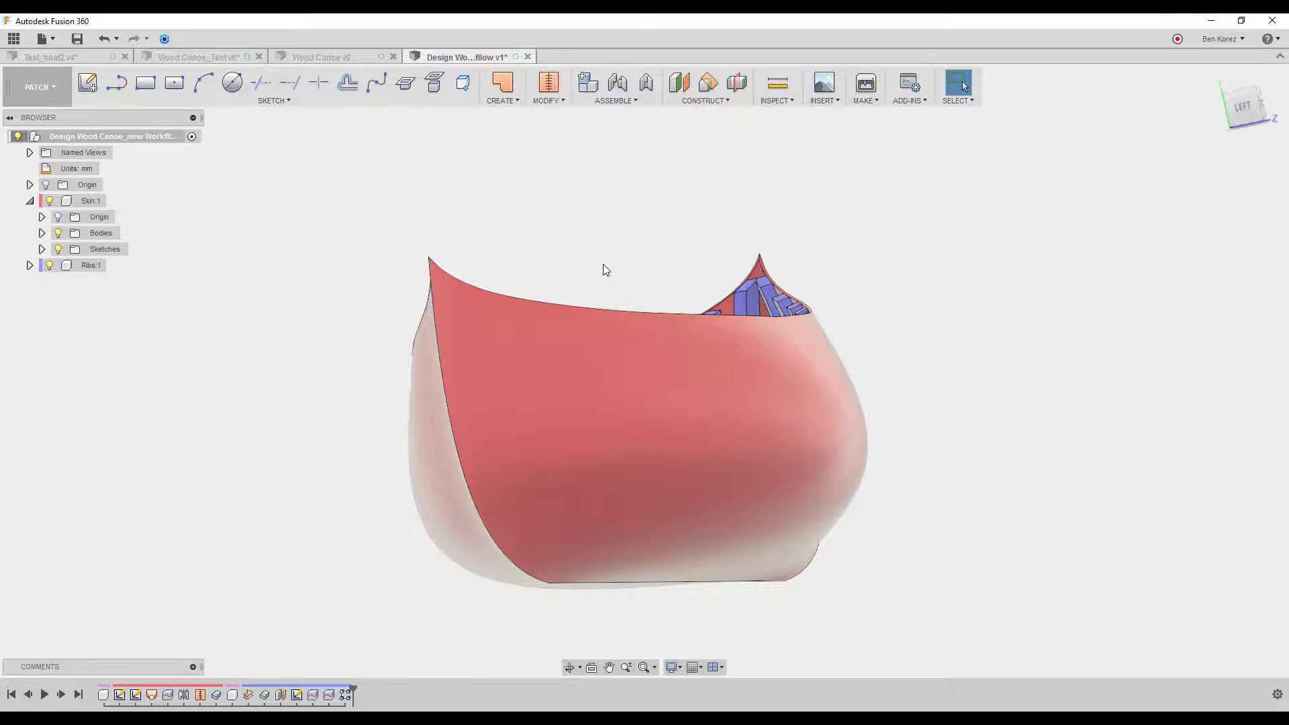
# Switch to the Test_boat2 design and examine how its ribs, frames and skin fit together at the open hull end
pyautogui.click(74, 55)
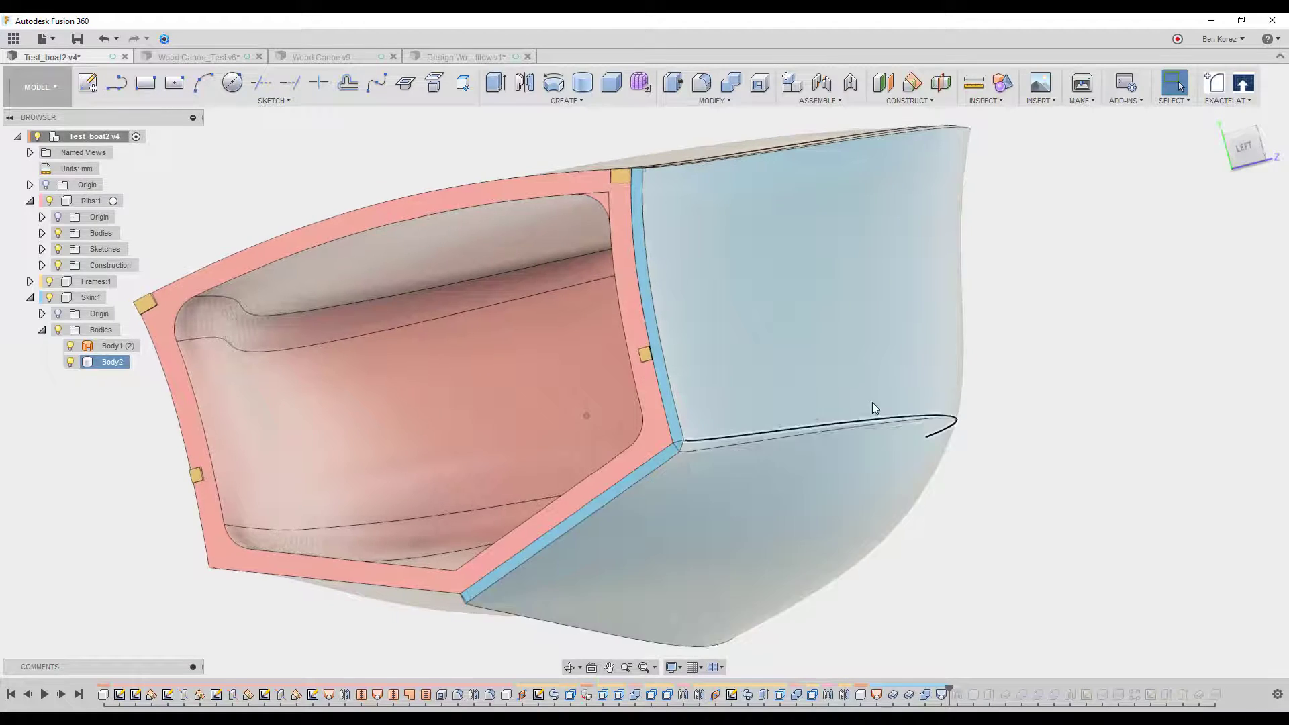
pyautogui.keyDown('shift'); pyautogui.moveTo(872, 402); pyautogui.dragTo(928, 356, button='middle'); pyautogui.keyUp('shift')
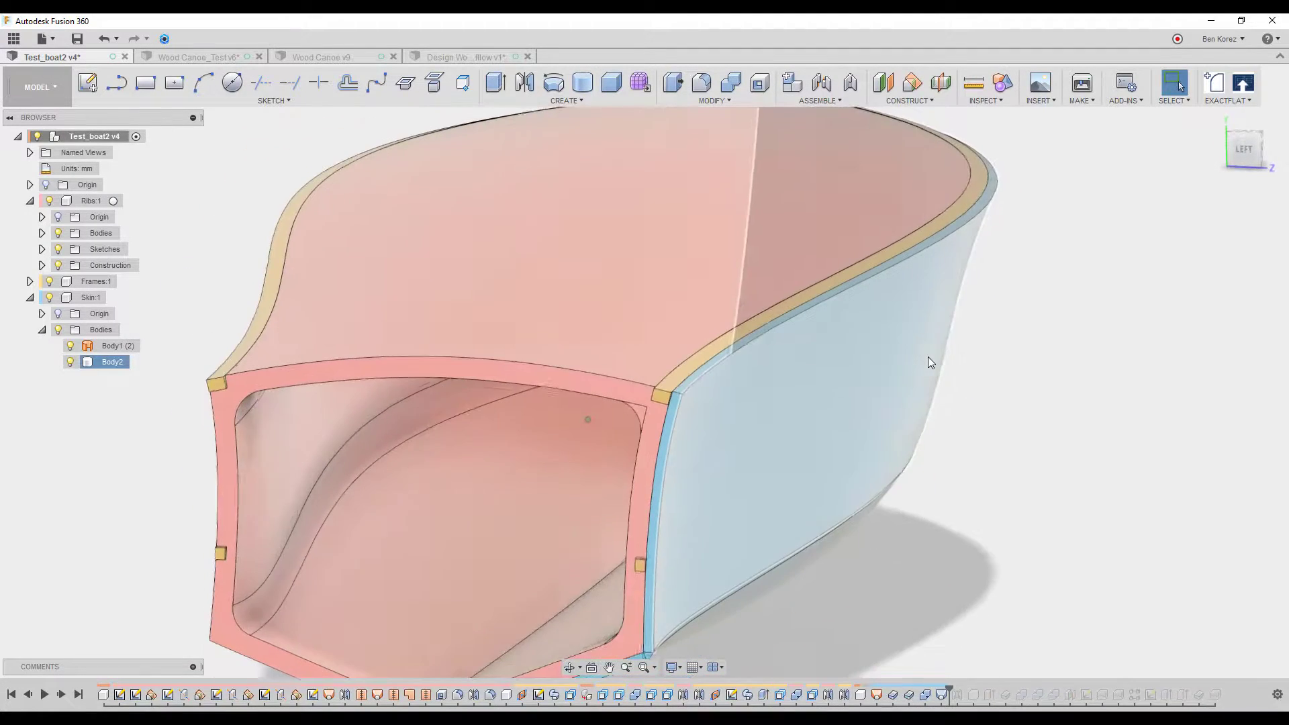
pyautogui.scroll(-3, 928, 362)
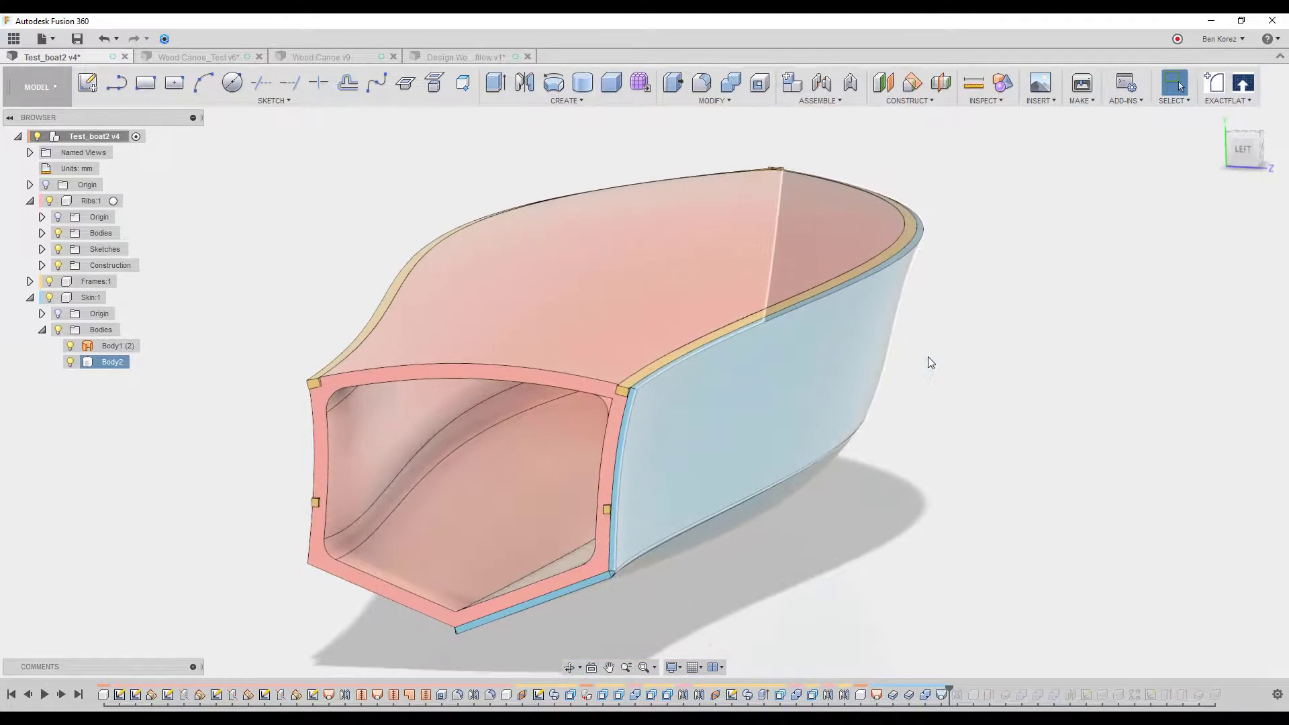
pyautogui.click(985, 342)
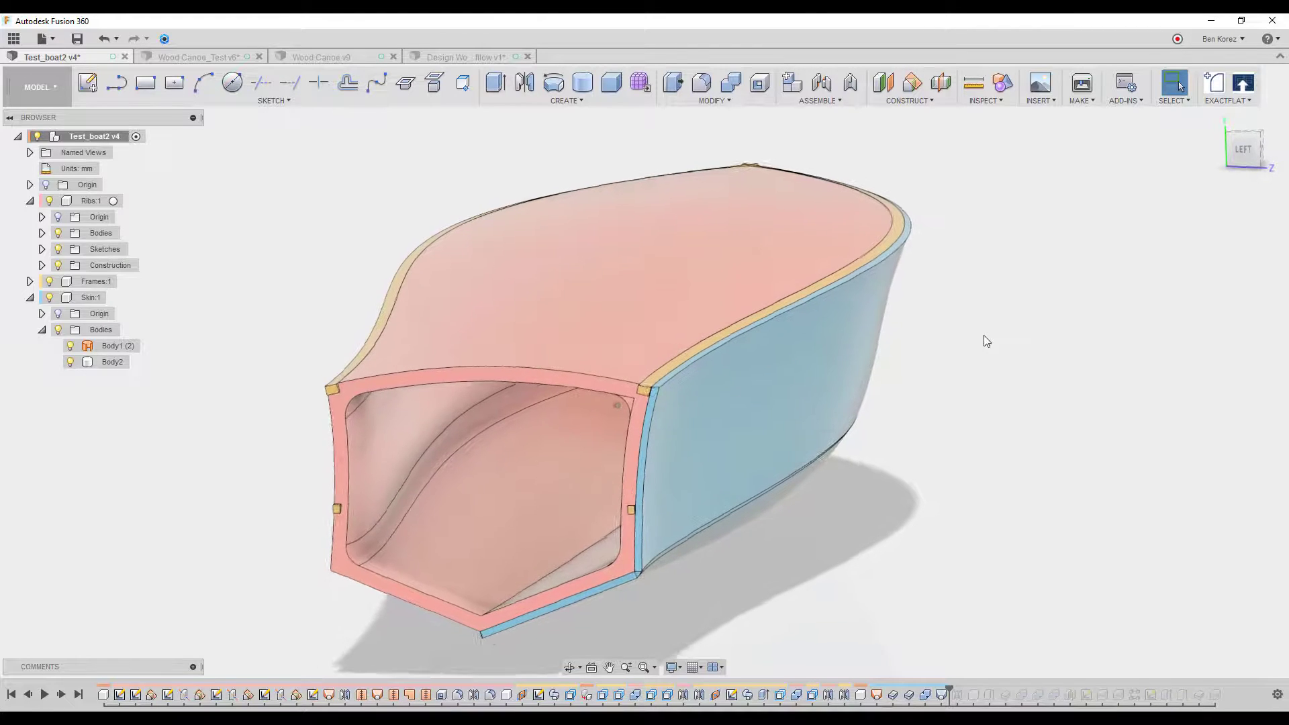
pyautogui.click(829, 336)
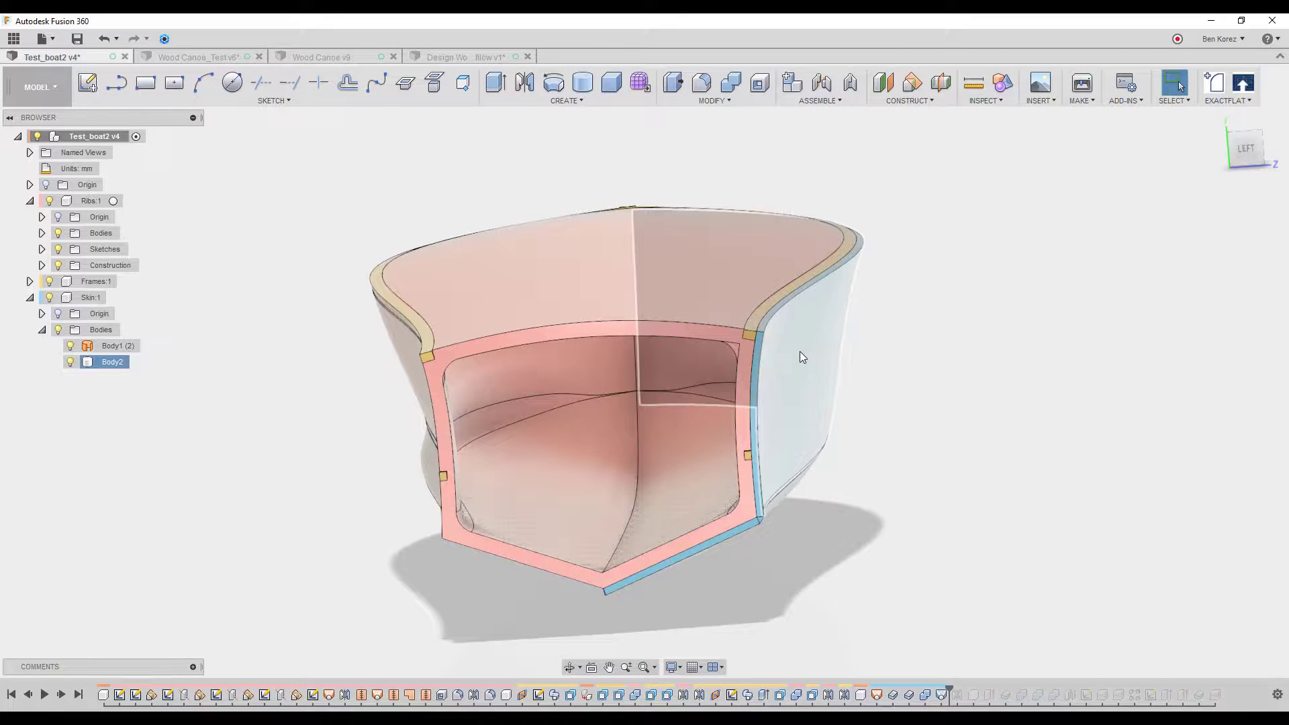
pyautogui.press('Escape')
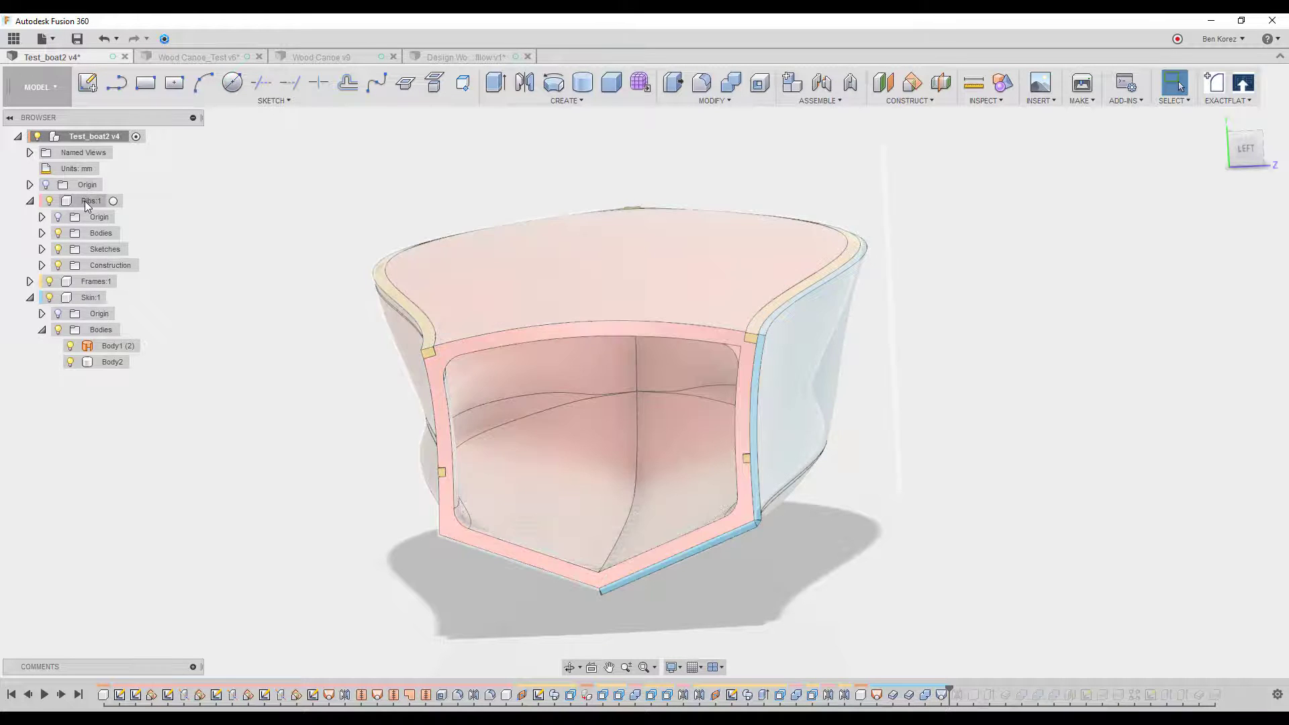
pyautogui.keyDown('shift'); pyautogui.moveTo(467, 255); pyautogui.dragTo(454, 259, button='middle'); pyautogui.keyUp('shift')
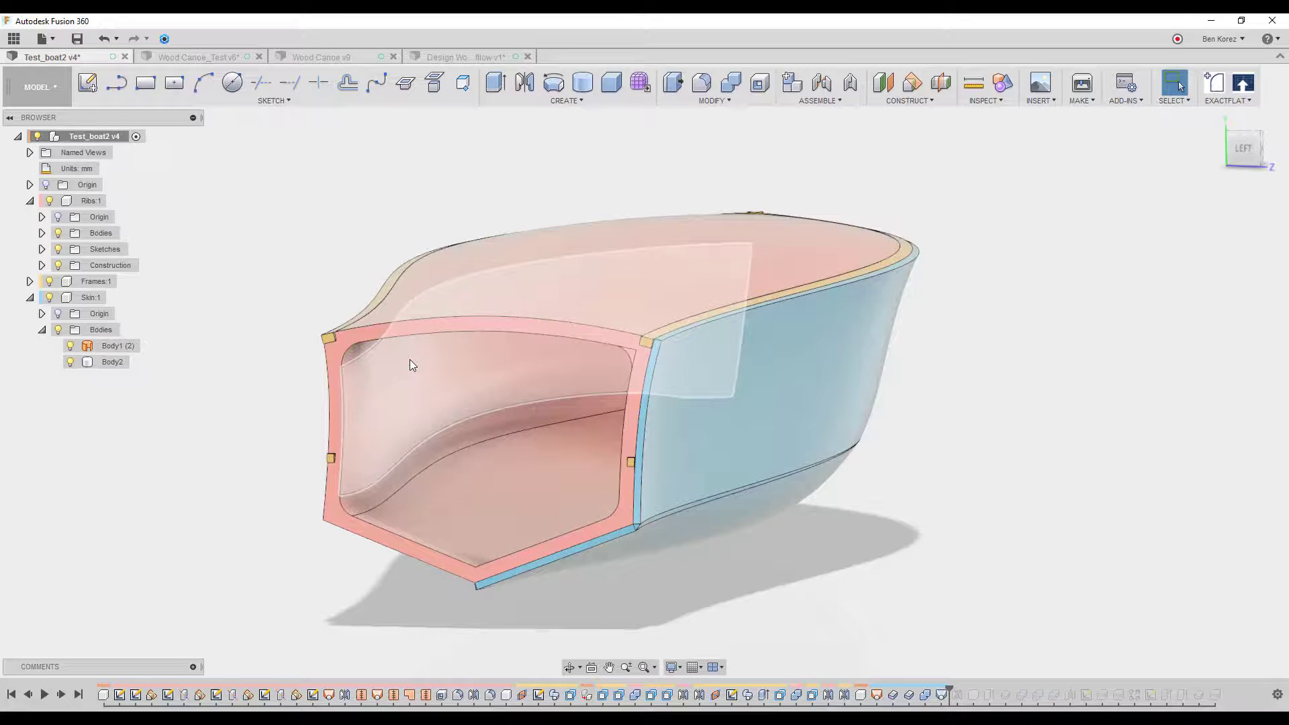
pyautogui.keyDown('shift'); pyautogui.moveTo(410, 360); pyautogui.dragTo(273, 248, button='middle'); pyautogui.keyUp('shift')
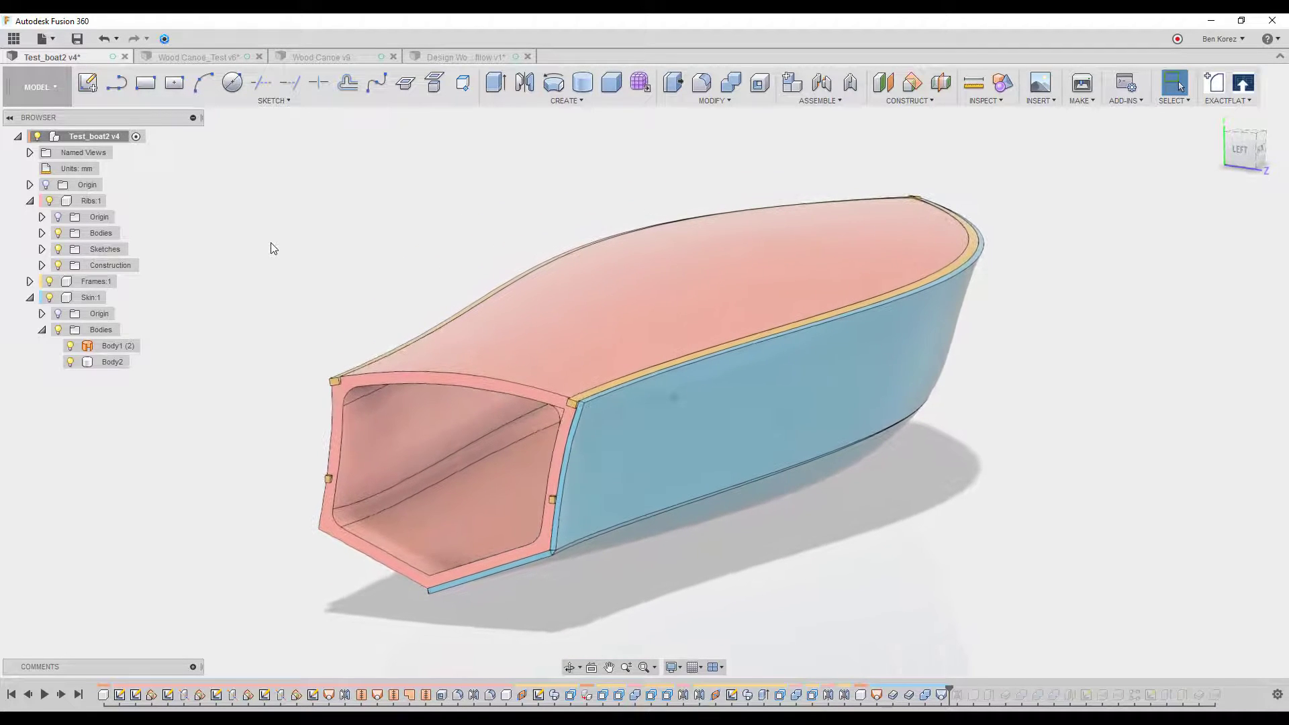
# Turn off component colour coding on the boat and roll its design history forward to the end
pyautogui.click(1002, 83)
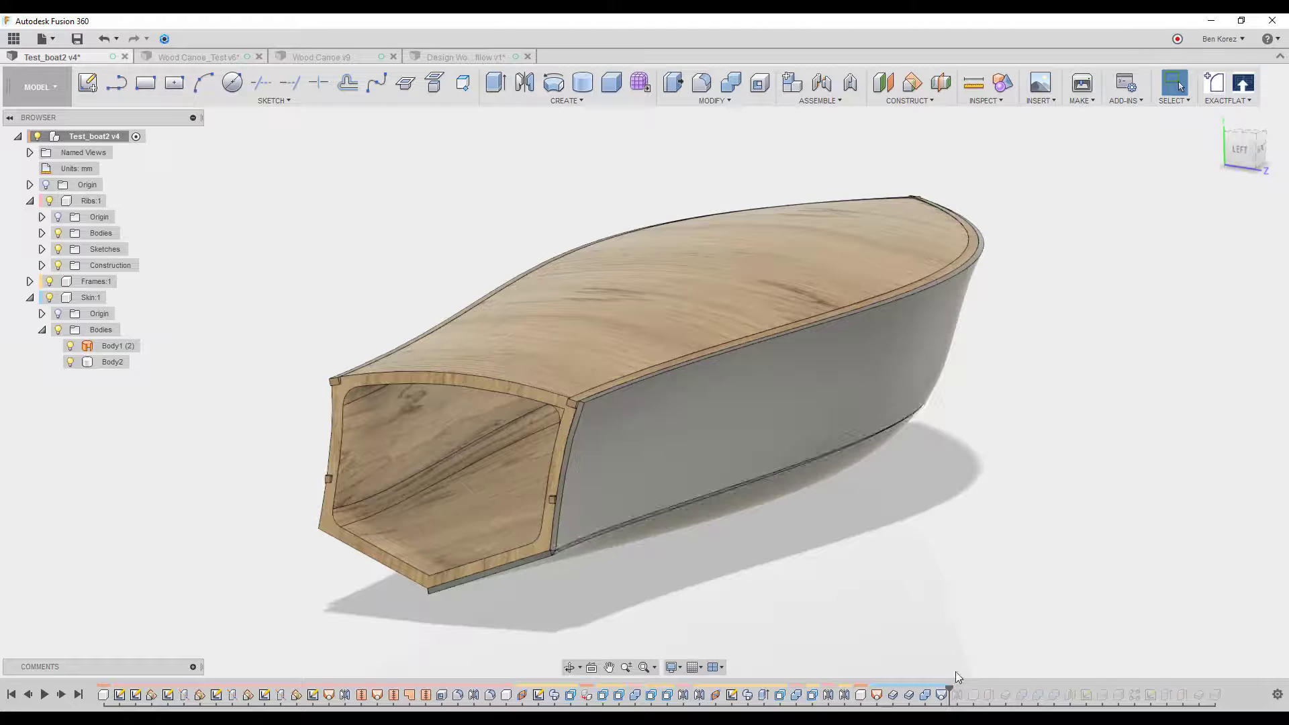
pyautogui.moveTo(949, 686); pyautogui.dragTo(1222, 686)
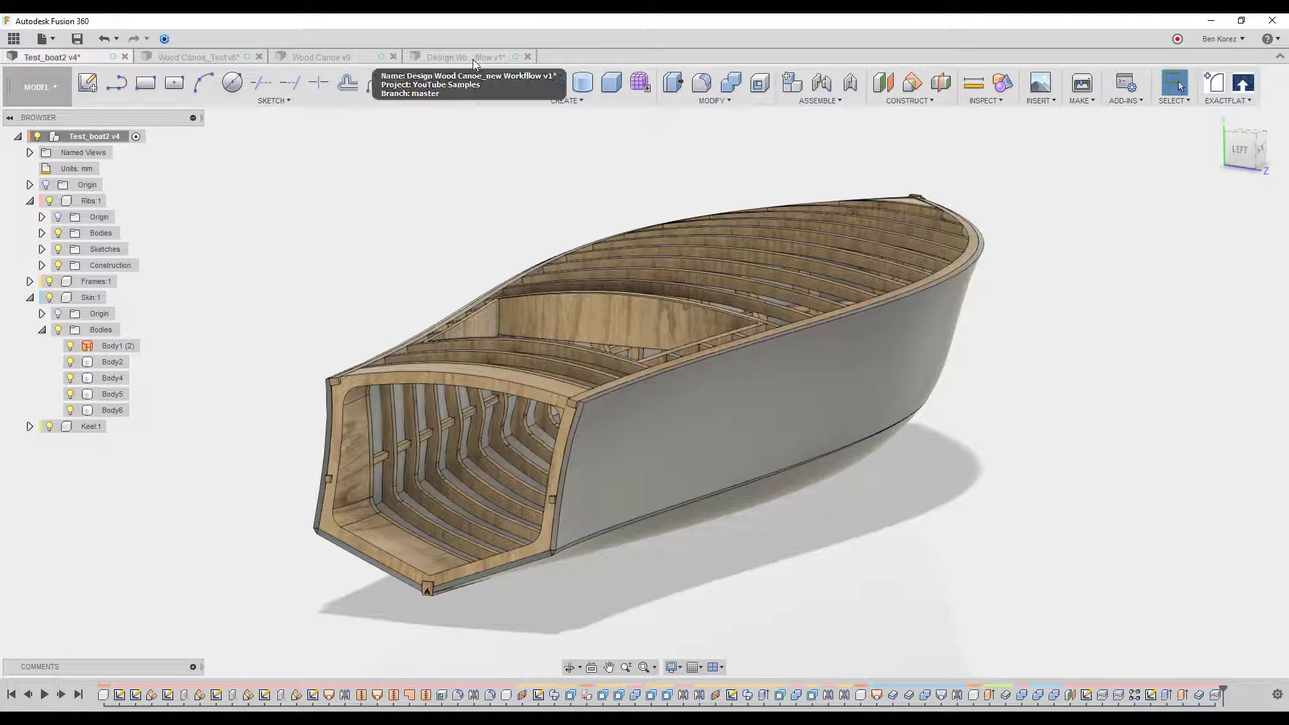
# Compare the boat with the canoe design, then show both Sketch2 and Sketch3 of the canoe's Skin component
pyautogui.click(454, 57)
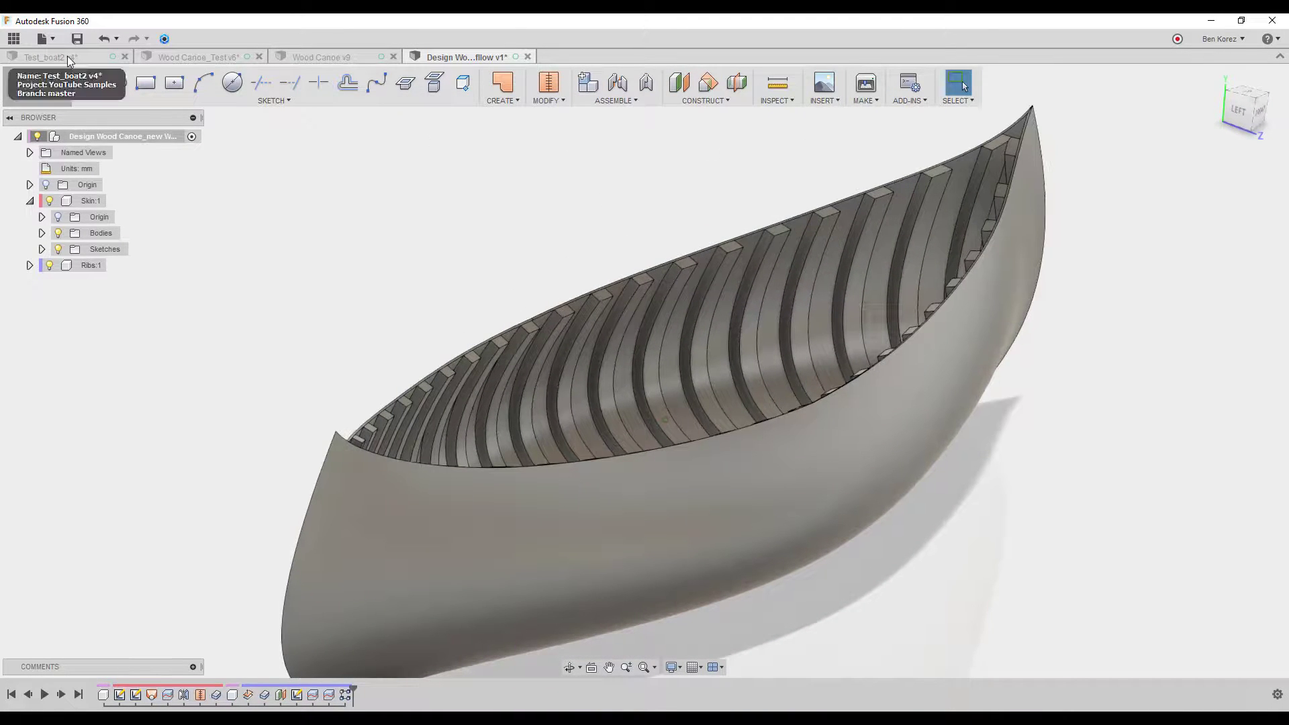
pyautogui.click(67, 55)
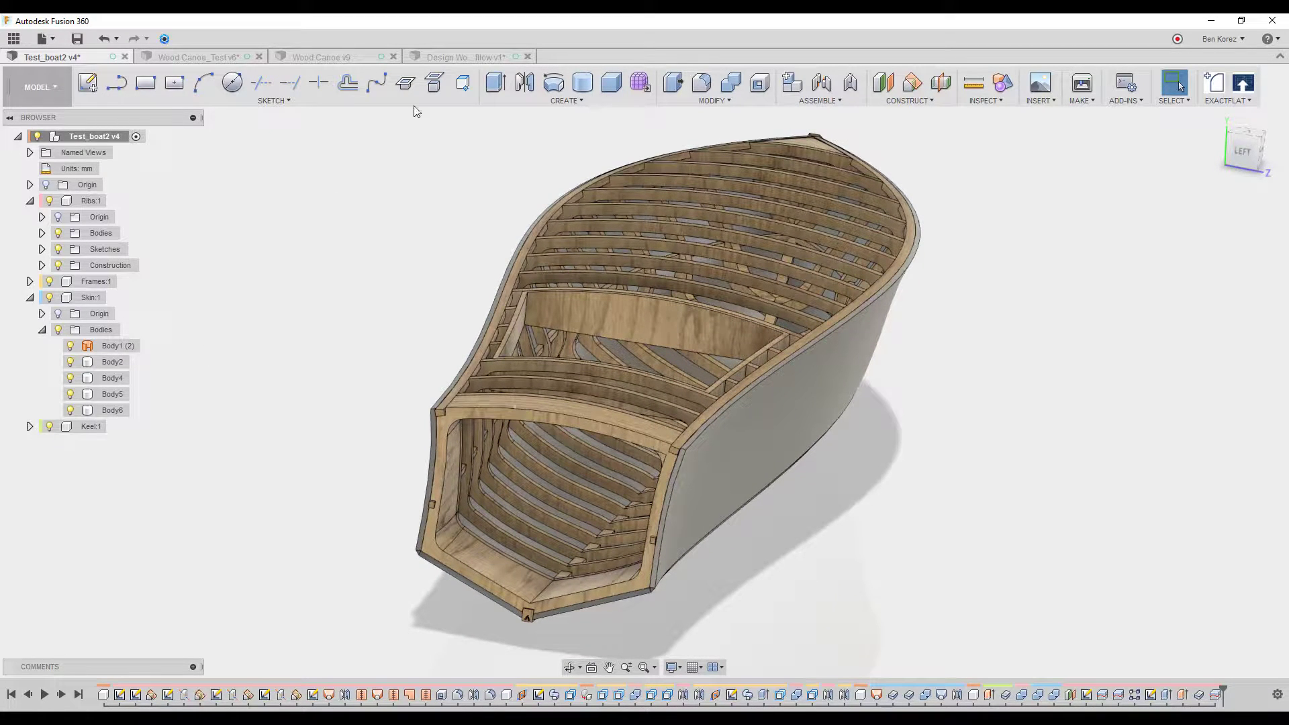
pyautogui.click(464, 53)
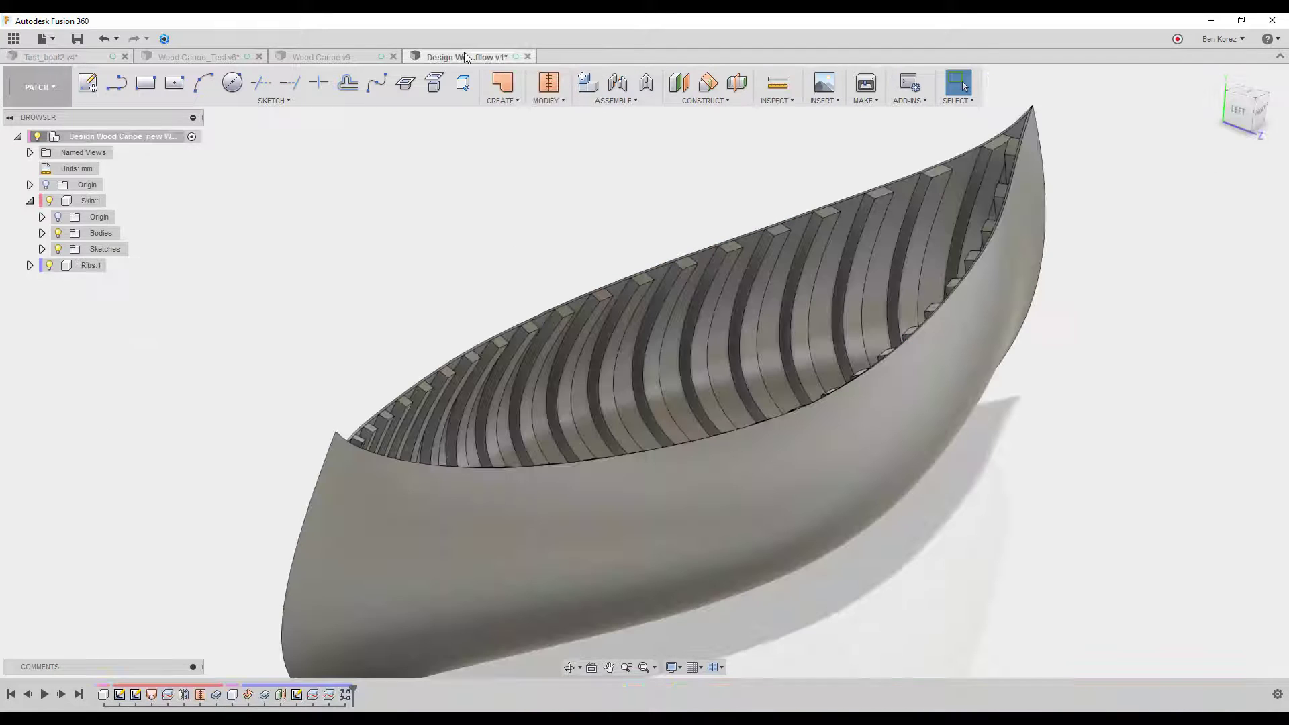
pyautogui.click(43, 249)
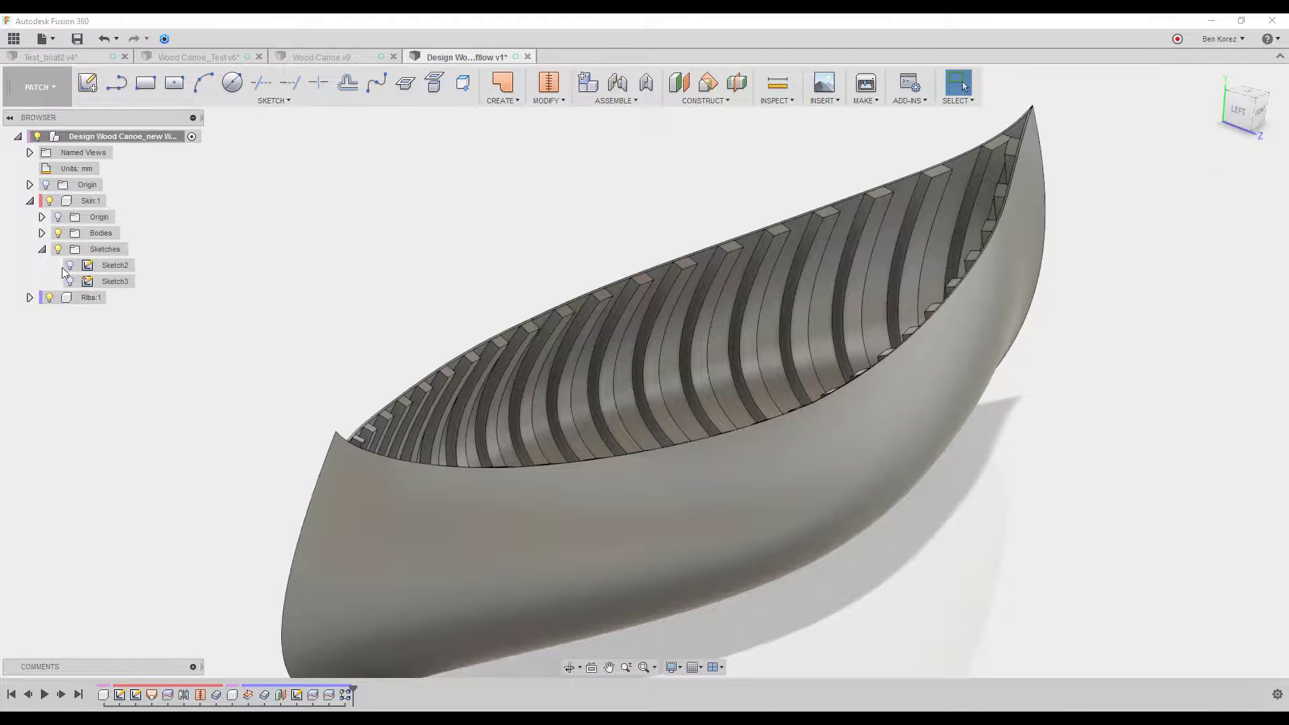
pyautogui.click(71, 282)
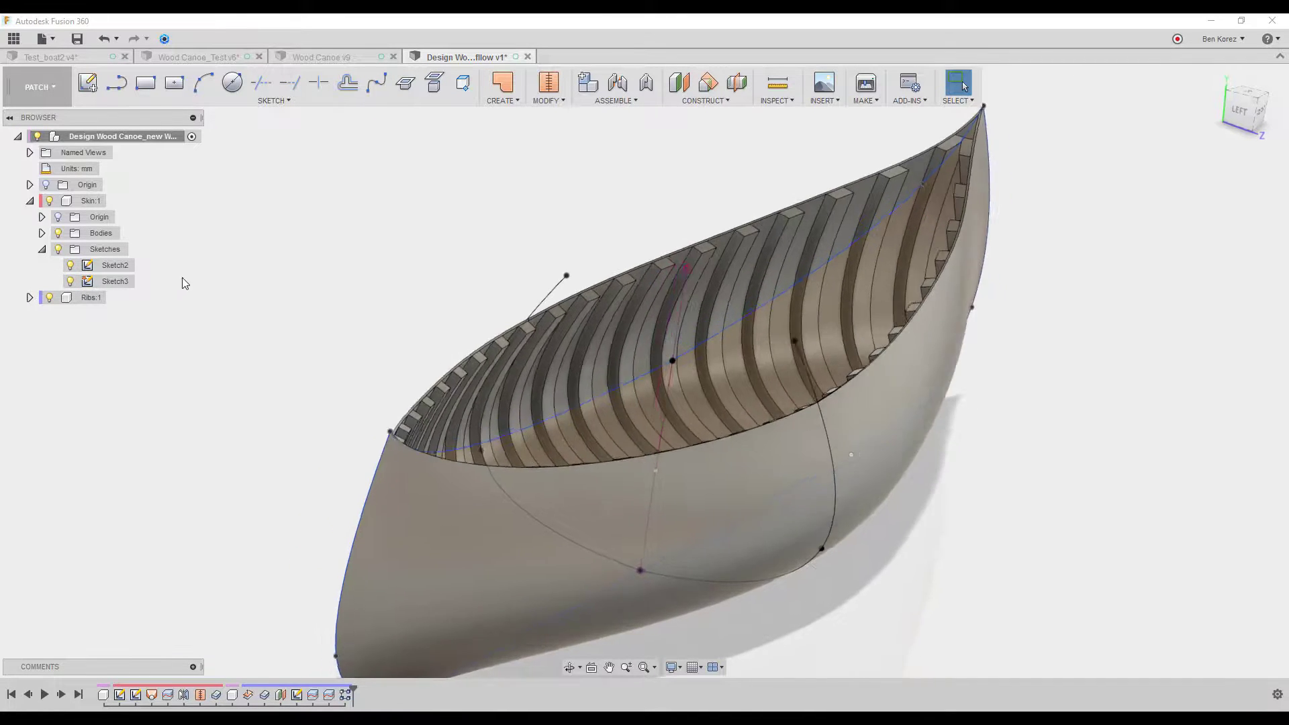
# Show the dimensions of Sketch3, the canoe's cross-section profile, and view the hull straight from its end
pyautogui.click(1236, 107)
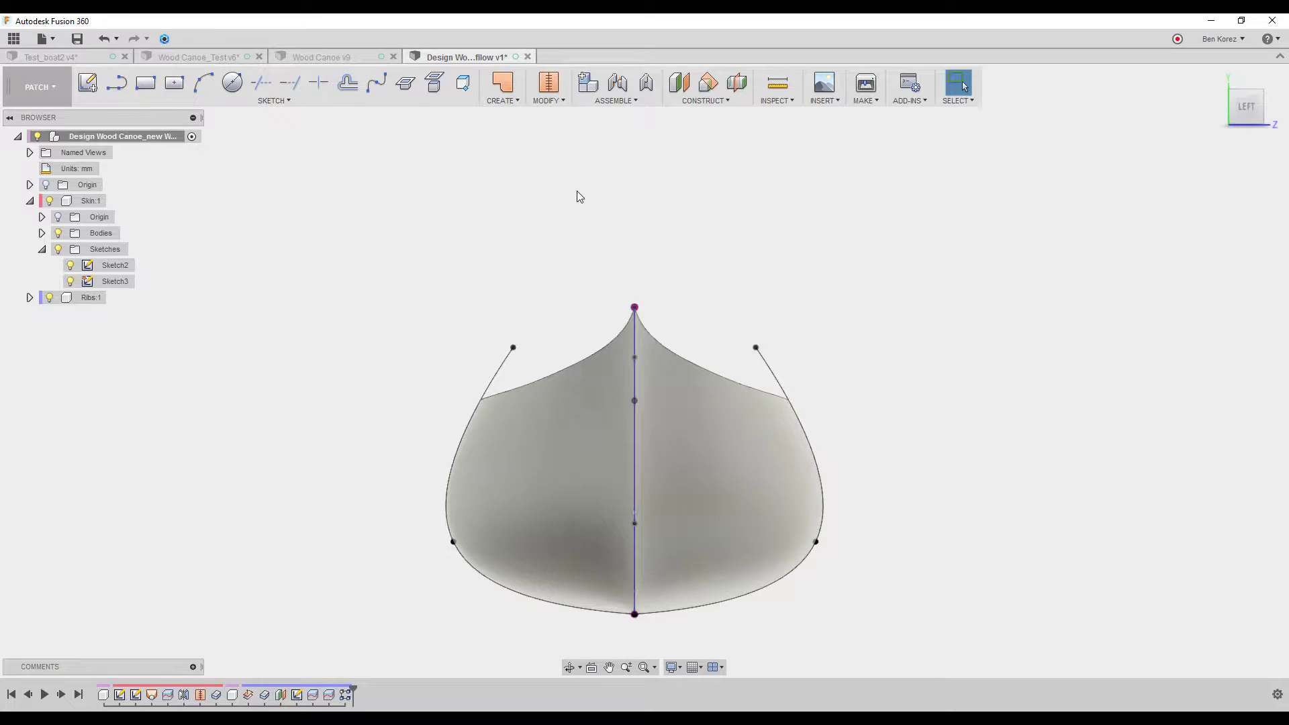
pyautogui.rightClick(114, 280)
pyautogui.click(160, 404)
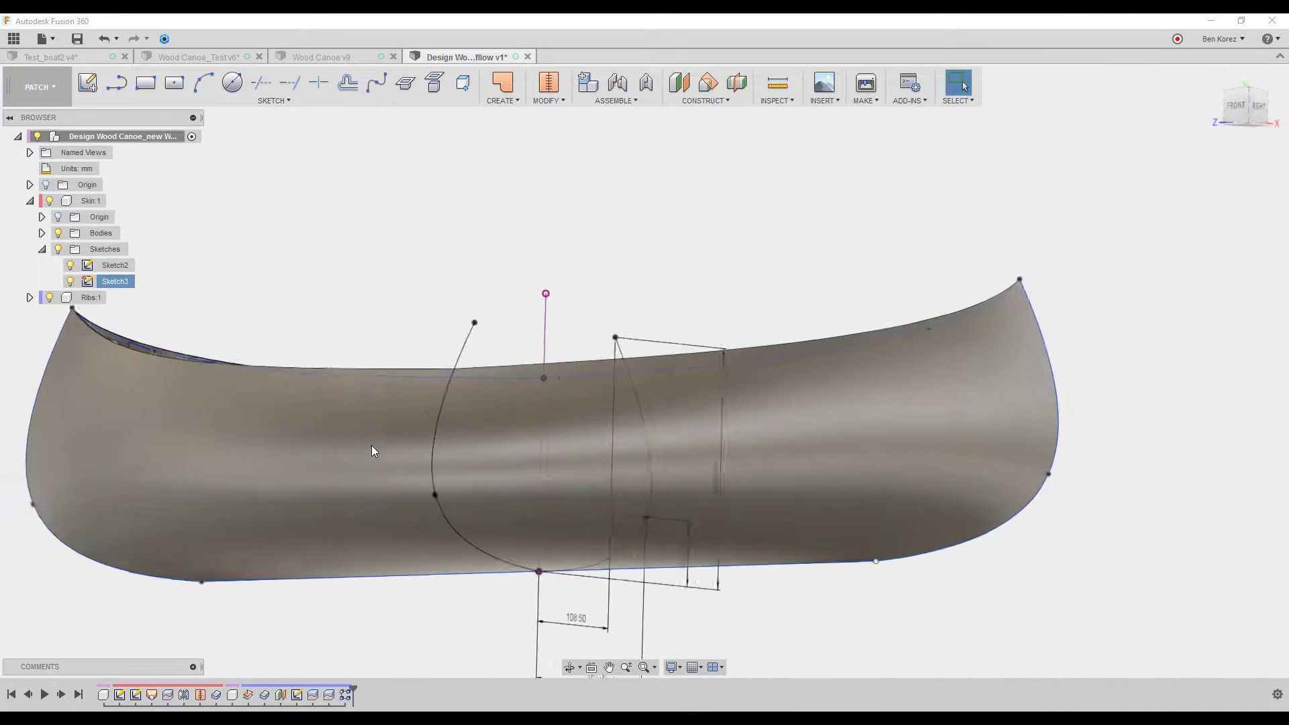
pyautogui.click(1248, 109)
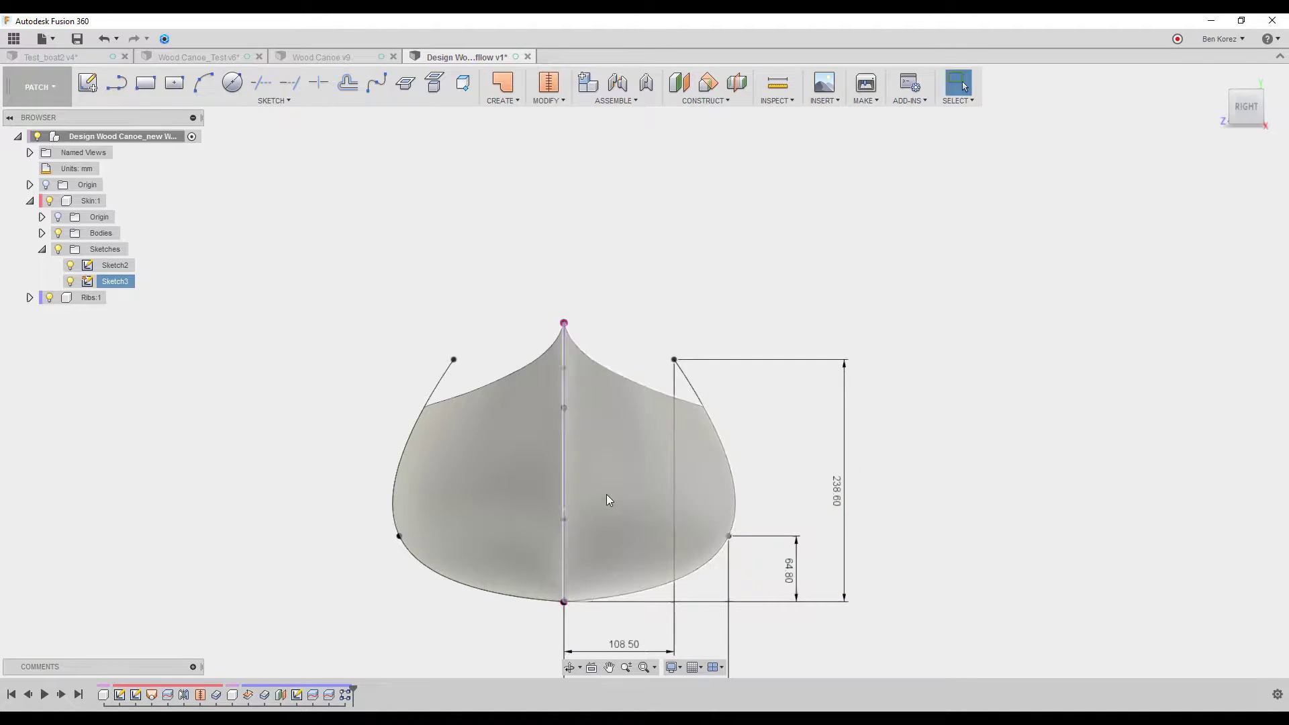
pyautogui.scroll(-3, 601, 236)
pyautogui.scroll(2, 627, 591)
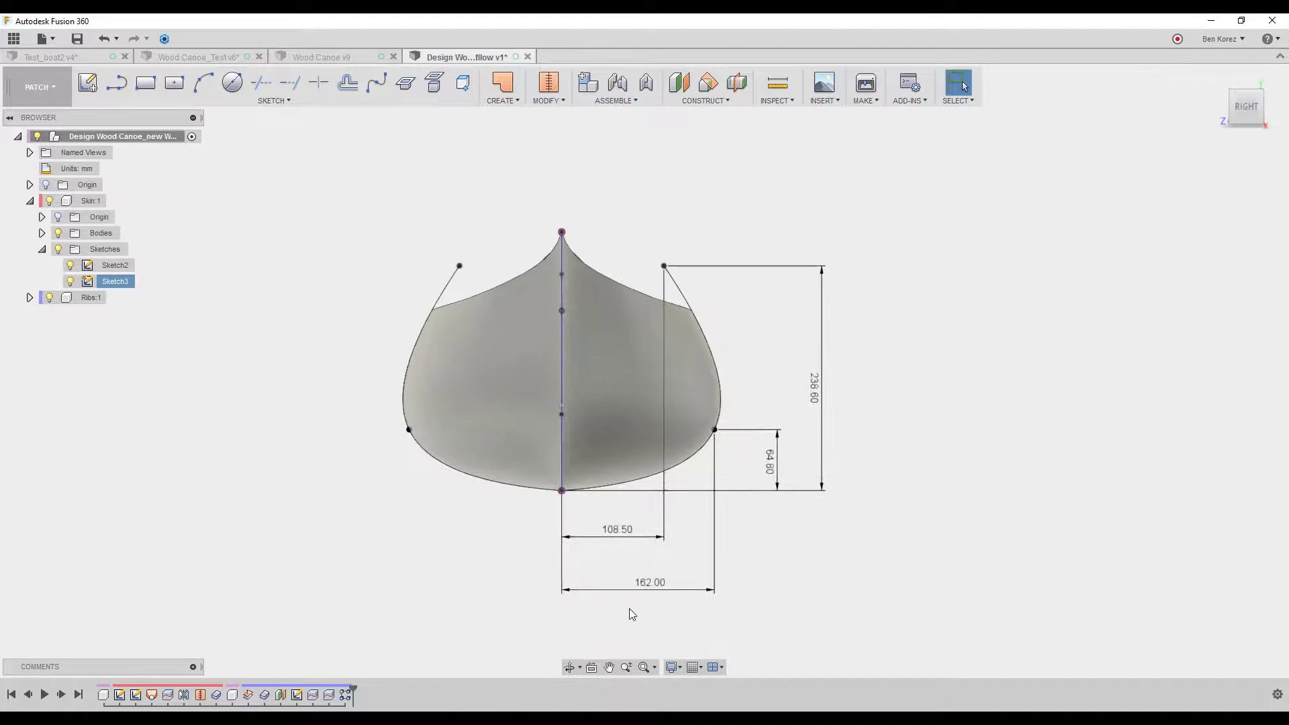
# Set the horizontal dimension from the canoe's centreline to the profile's lower side point to 130 mm
pyautogui.doubleClick(650, 582)
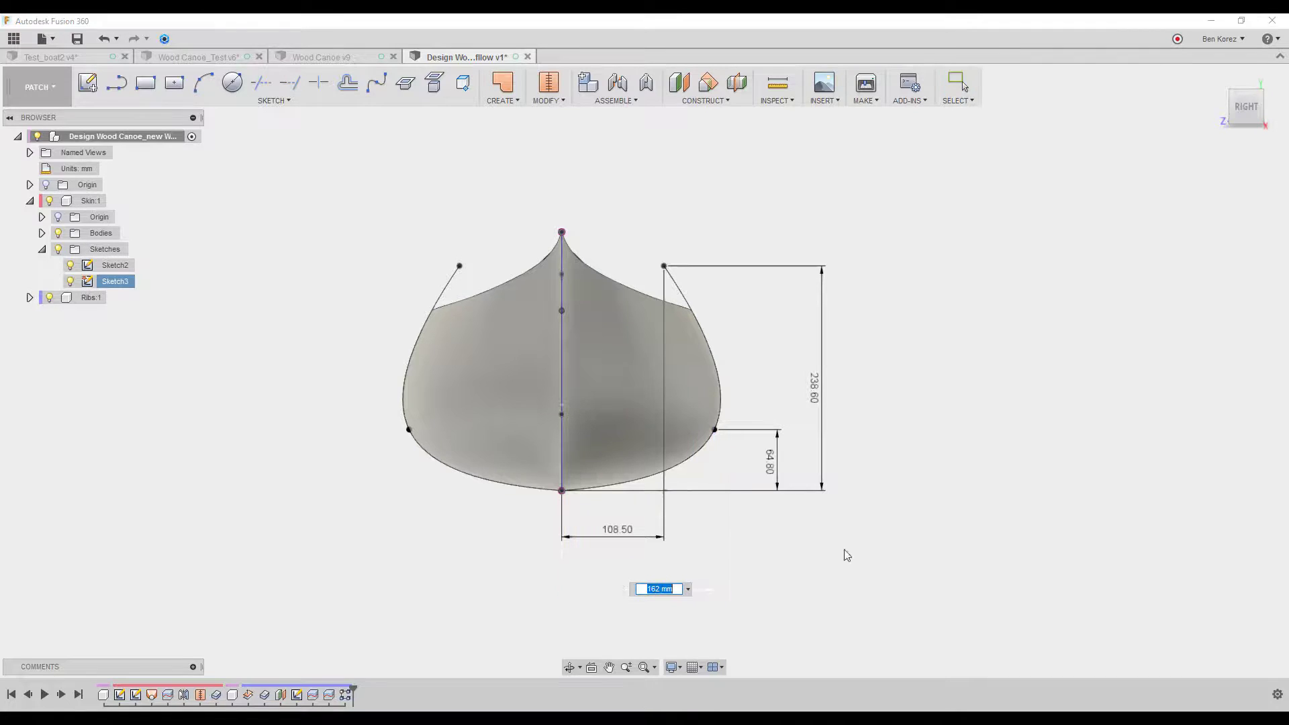
pyautogui.write('130')
pyautogui.press('Return')
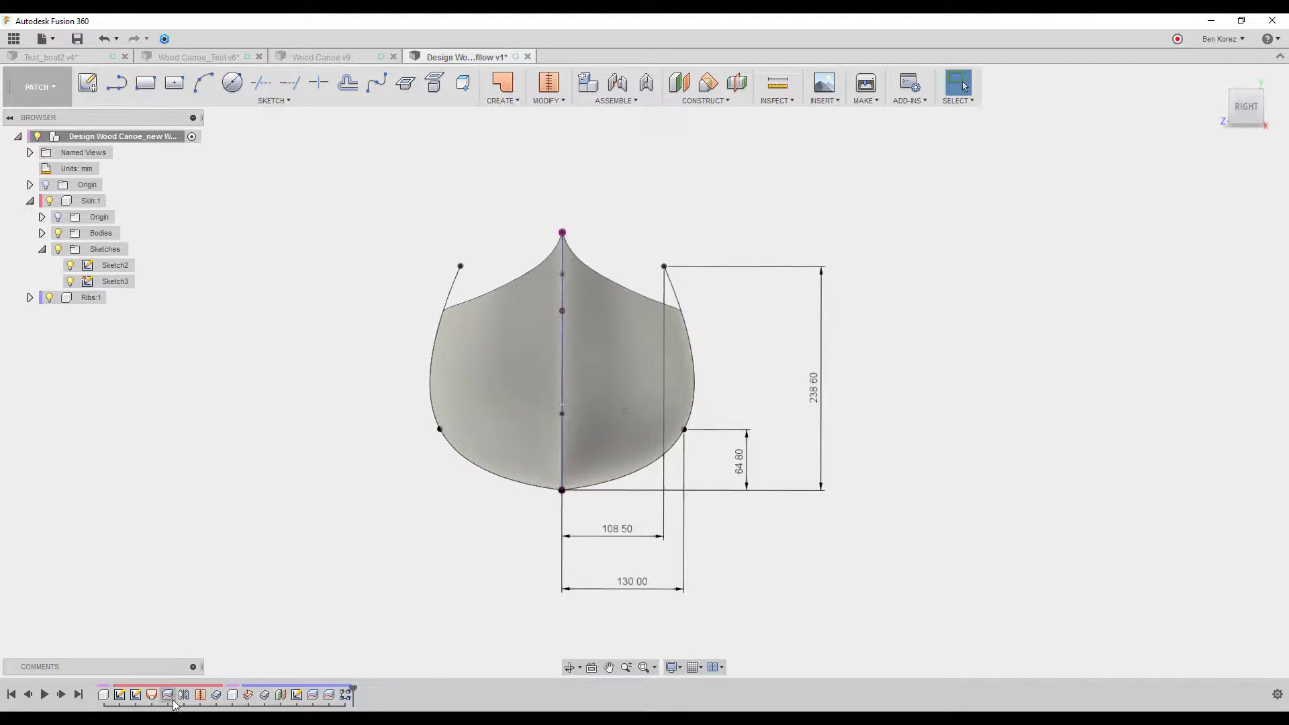
pyautogui.keyDown('shift'); pyautogui.moveTo(630, 585); pyautogui.dragTo(630, 586, button='middle'); pyautogui.keyUp('shift')
pyautogui.keyDown('shift'); pyautogui.moveTo(1017, 365); pyautogui.dragTo(1015, 365, button='middle'); pyautogui.keyUp('shift')
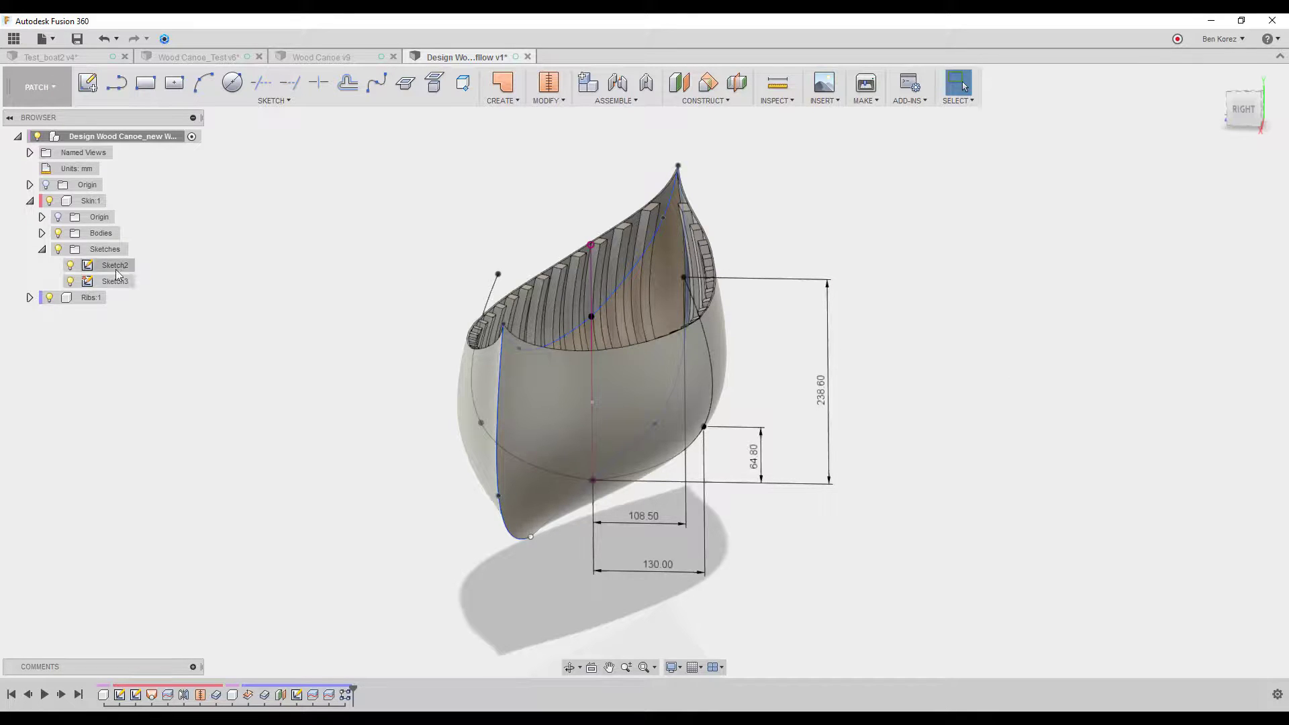
pyautogui.click(74, 267)
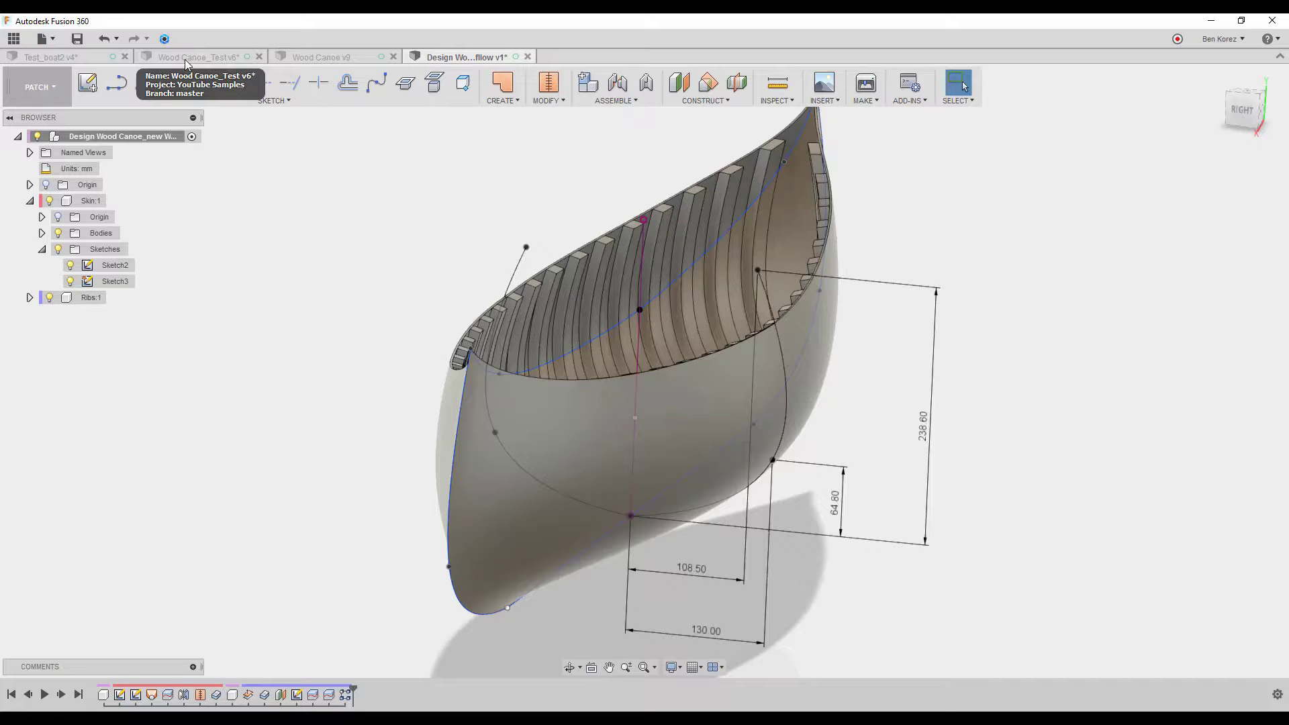
# Switch back to the Test_boat2 design and examine the side panel of its skin along the hull
pyautogui.click(88, 58)
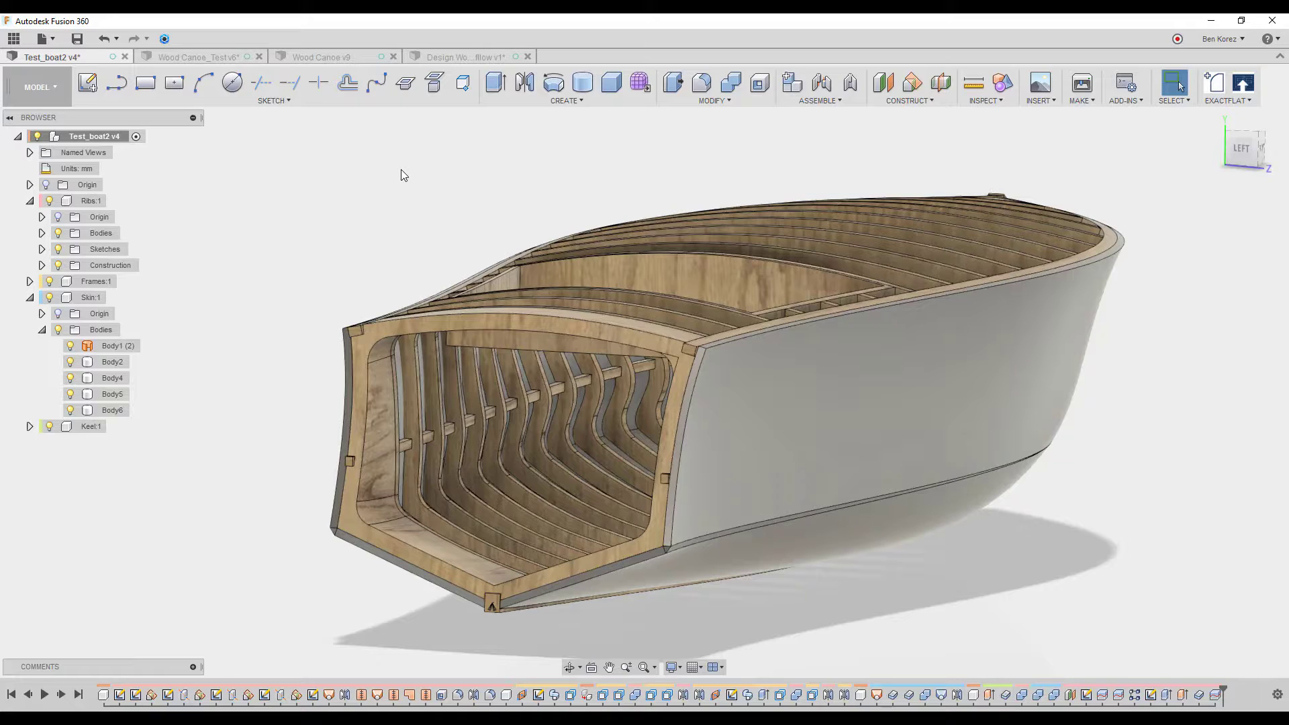
pyautogui.click(924, 374)
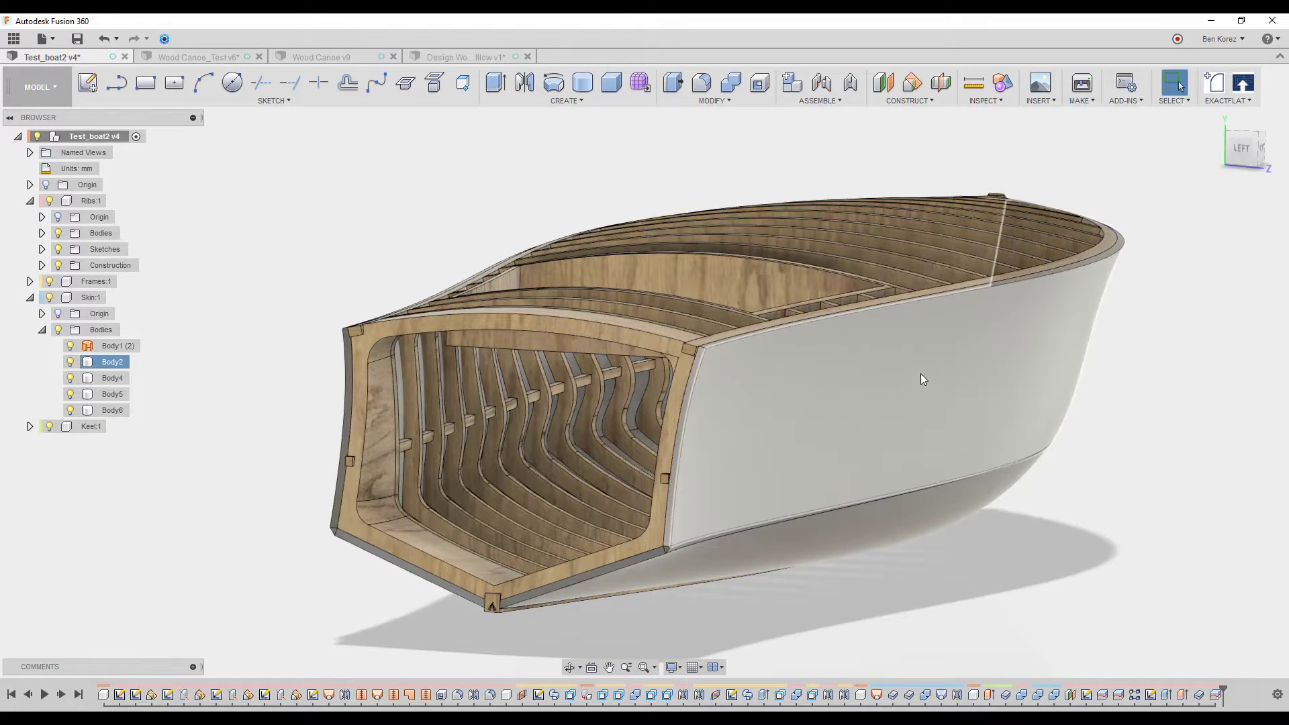
pyautogui.keyDown('shift'); pyautogui.moveTo(924, 374); pyautogui.dragTo(1137, 385, button='middle'); pyautogui.keyUp('shift')
pyautogui.click(1127, 406)
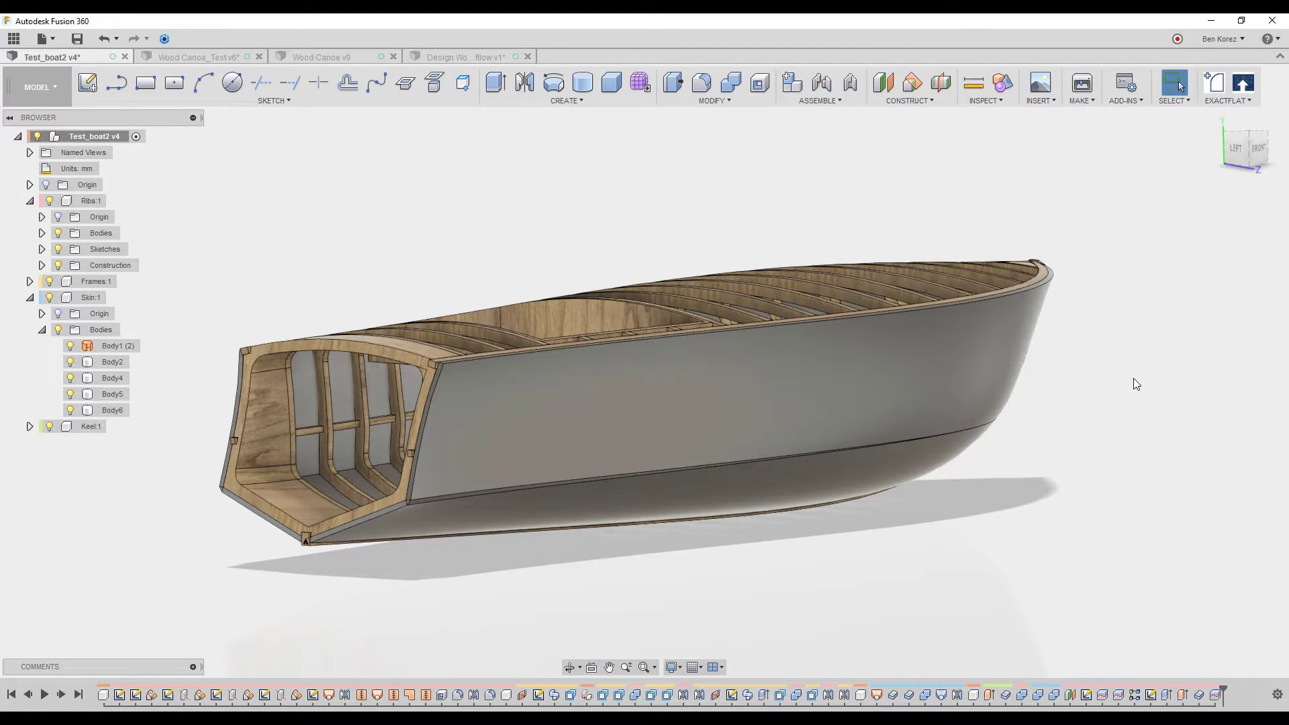